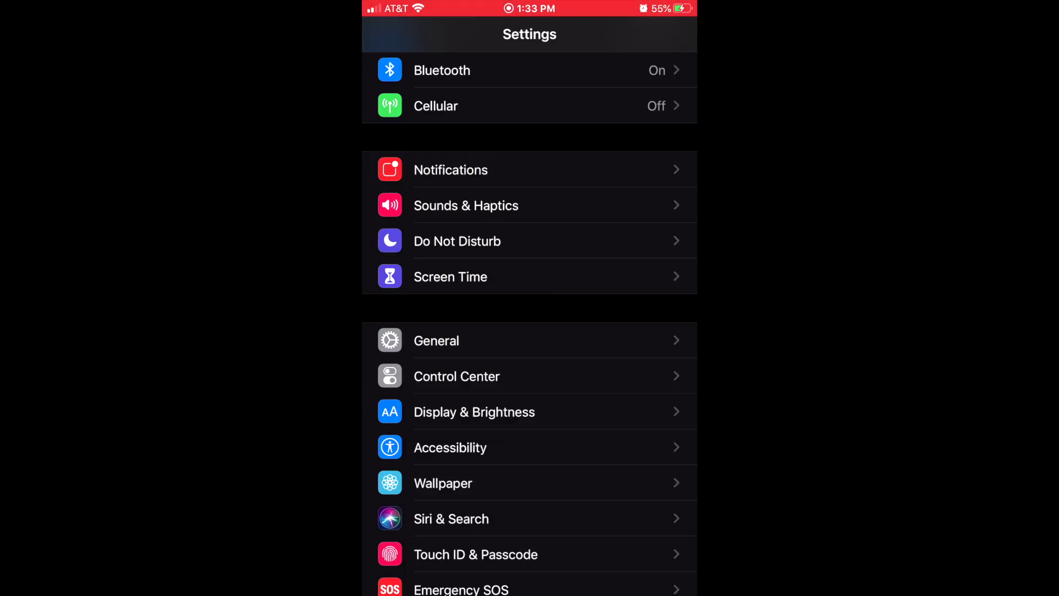
Check that Screen Recording is among the Control Center controls, then start recording the phone screen
left_click(457, 377)
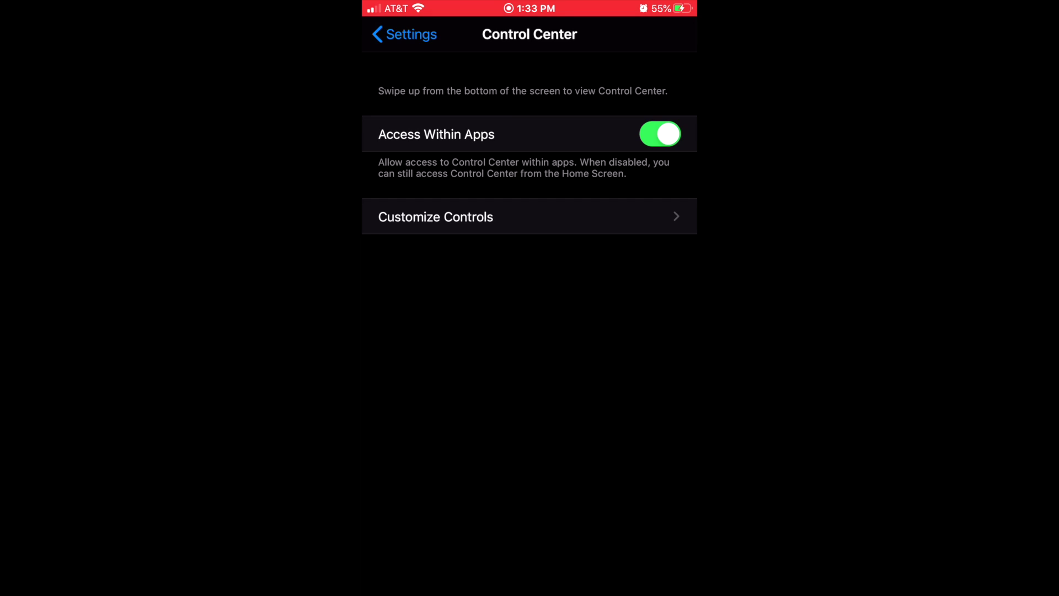
left_click(436, 217)
scroll(530, 309, "down", 6)
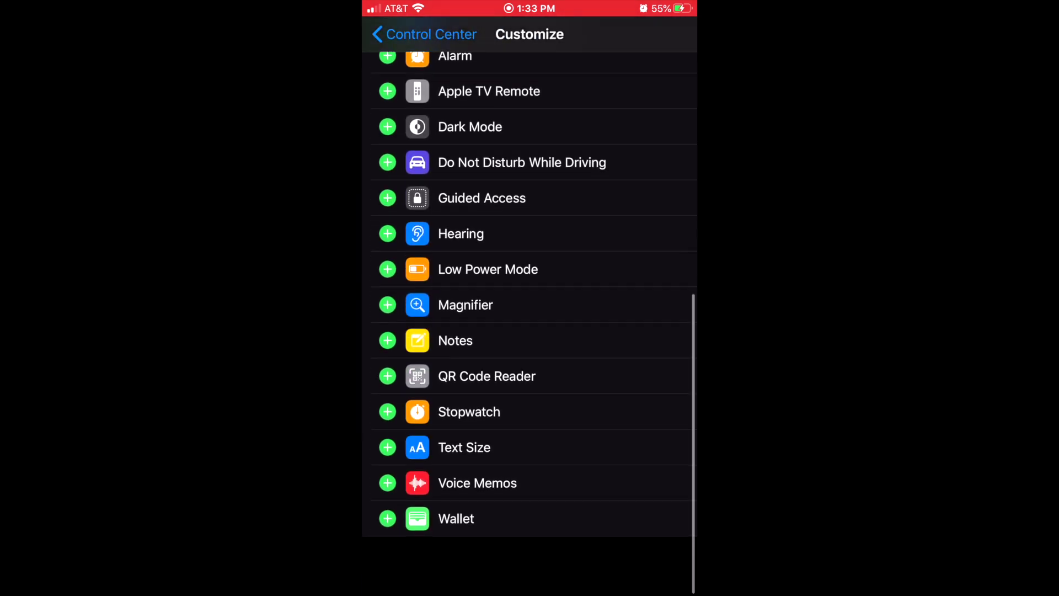
scroll(530, 309, "up", 5)
scroll(530, 309, "up", 4)
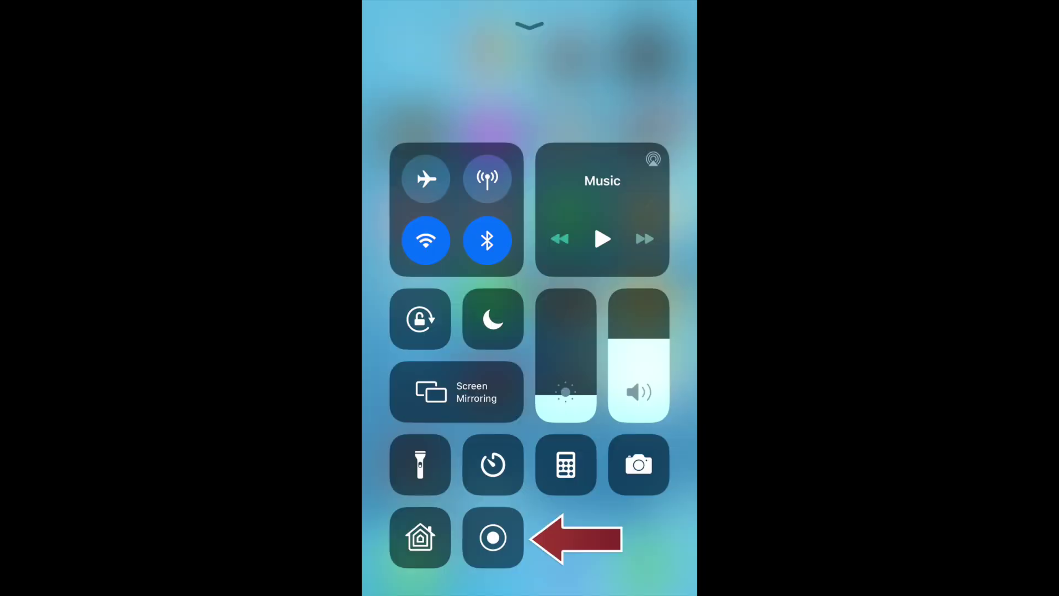
left_click(493, 537)
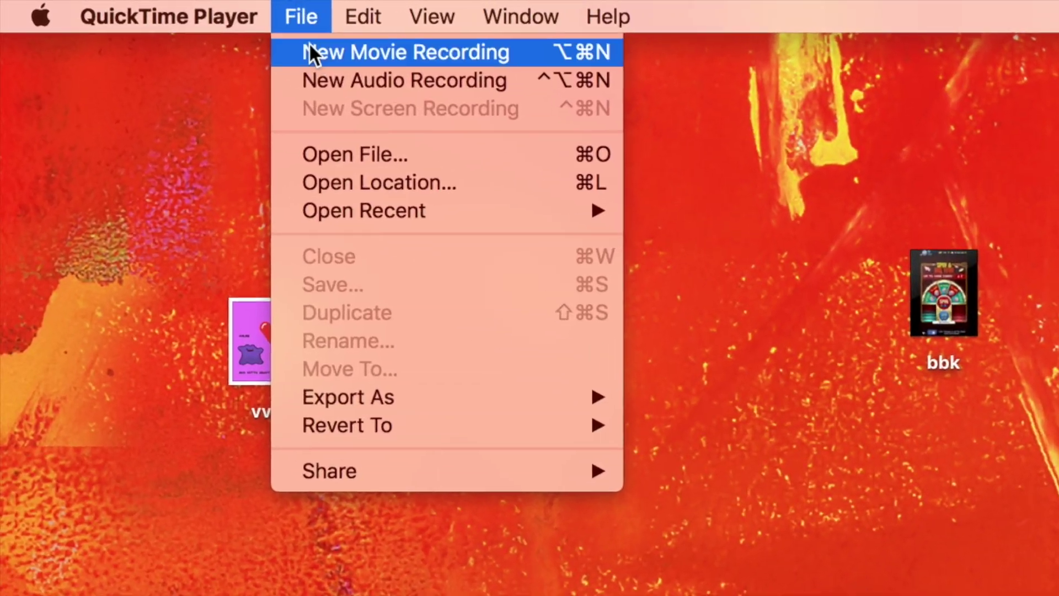
Start a centred QuickTime movie recording with the iPod as camera and microphone source
left_click(163, 27)
left_click_drag(855, 6, 521, 6)
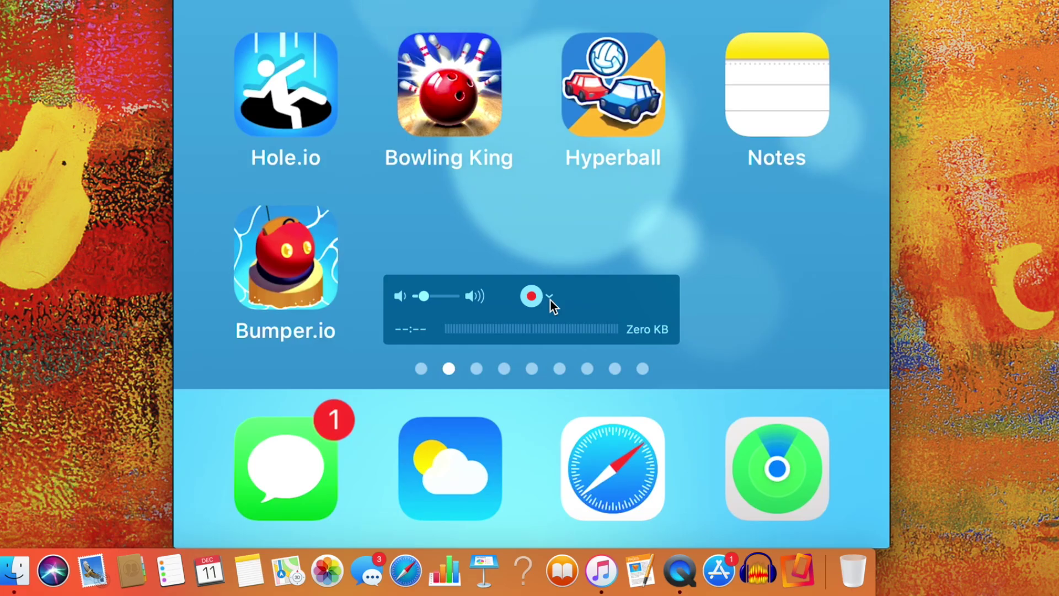
left_click(550, 300)
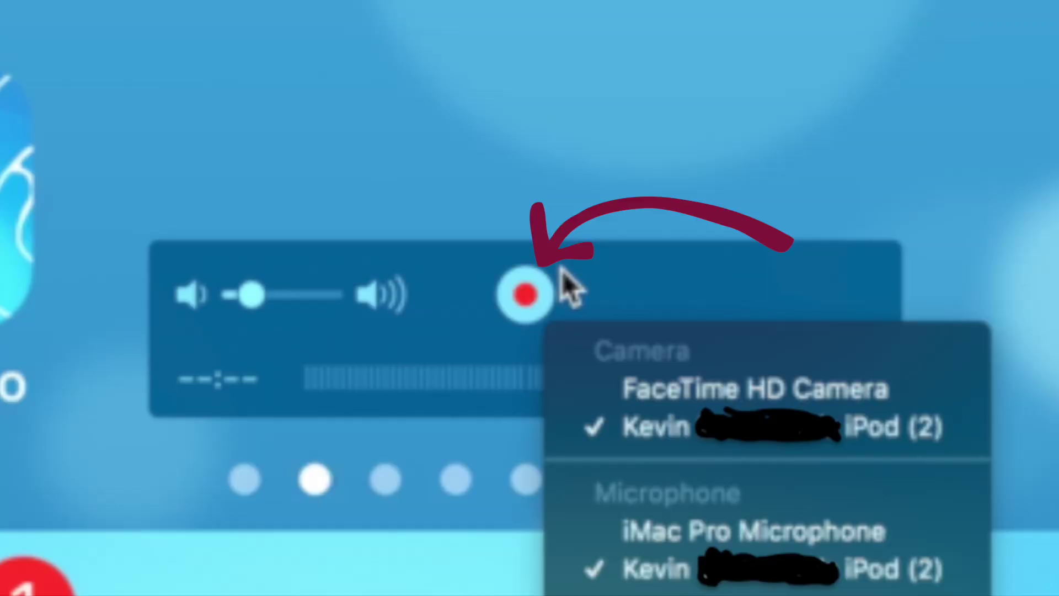
left_click(529, 301)
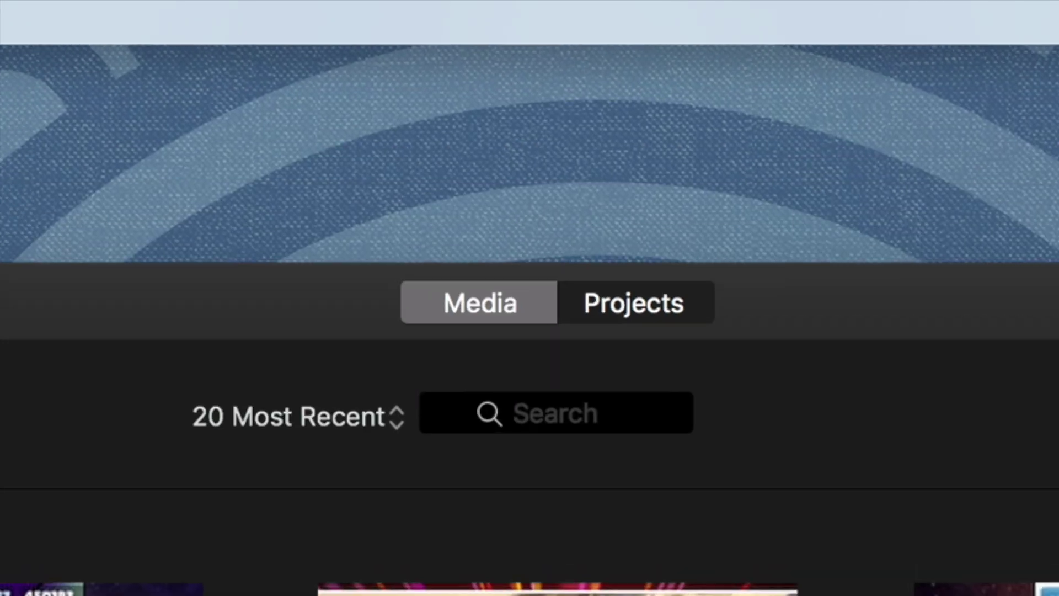
Create a new Movie project from the Projects list
left_click(631, 250)
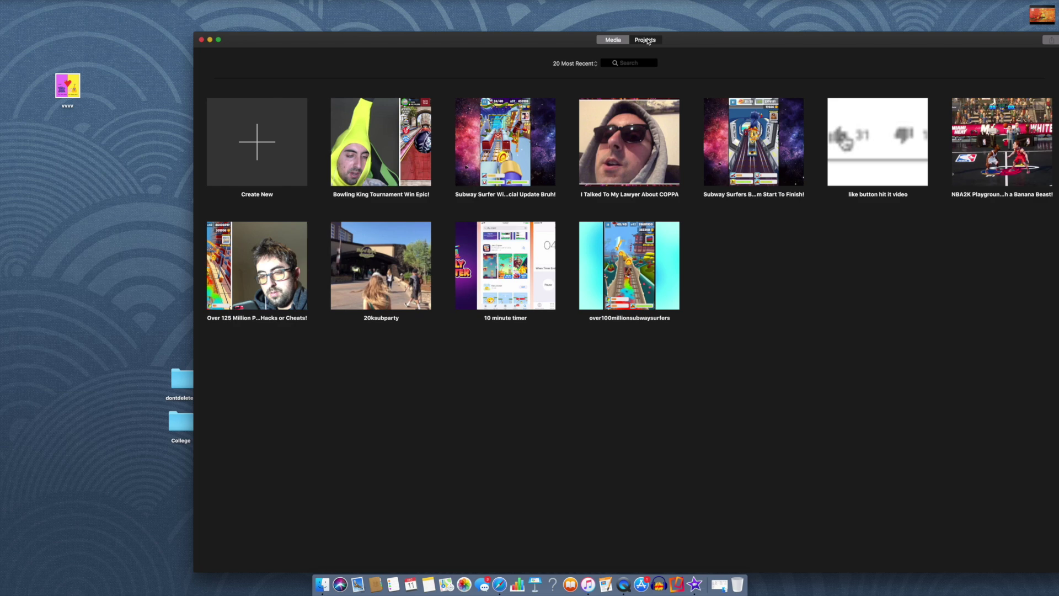
left_click(275, 142)
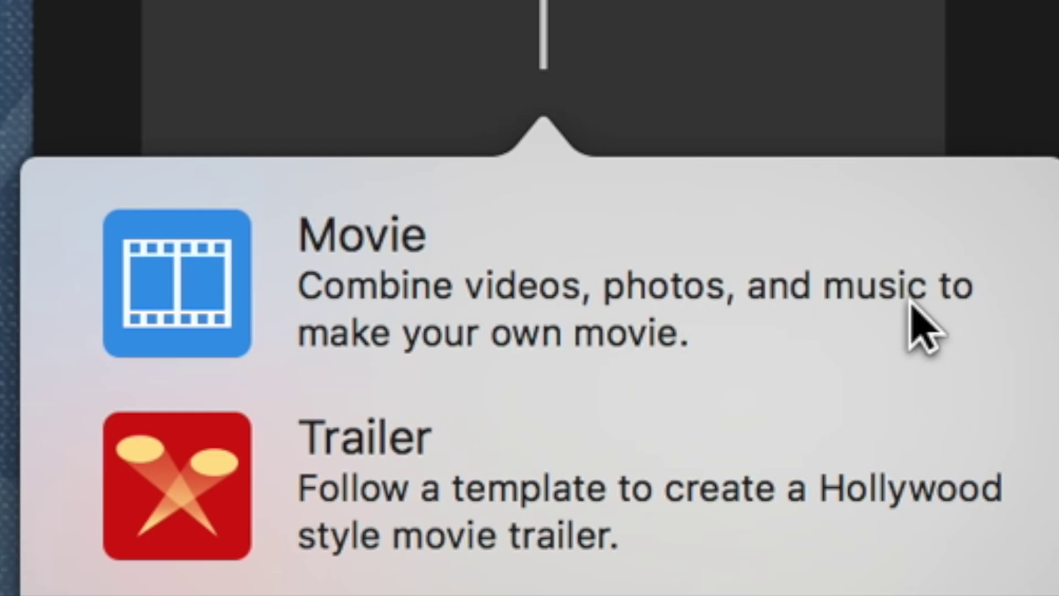
key("Escape")
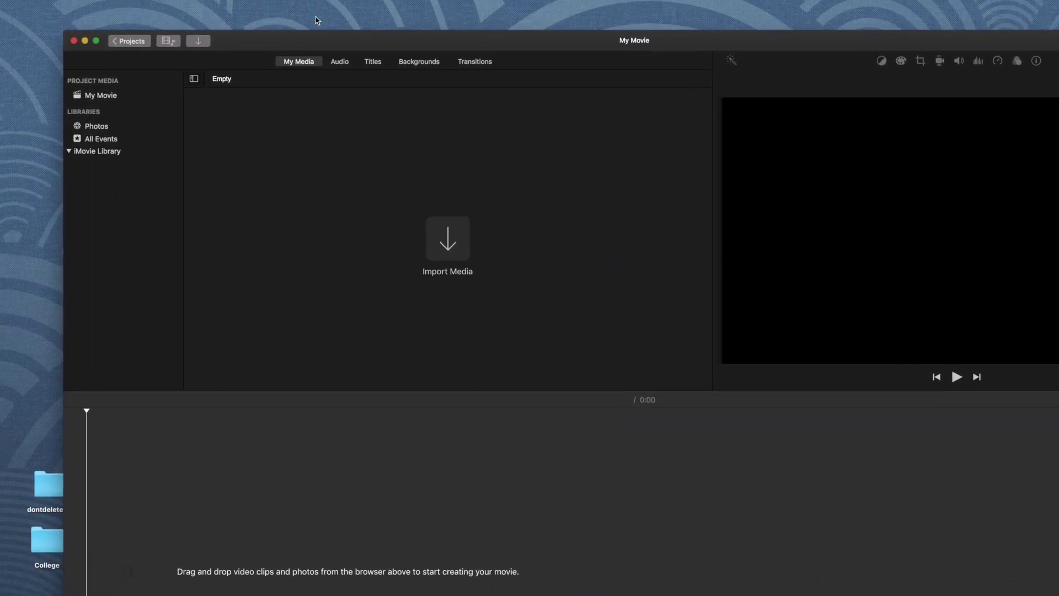
Name the project 'EPIC FLAPPY WITH PAPPY' and open it in the editor
left_click(121, 50)
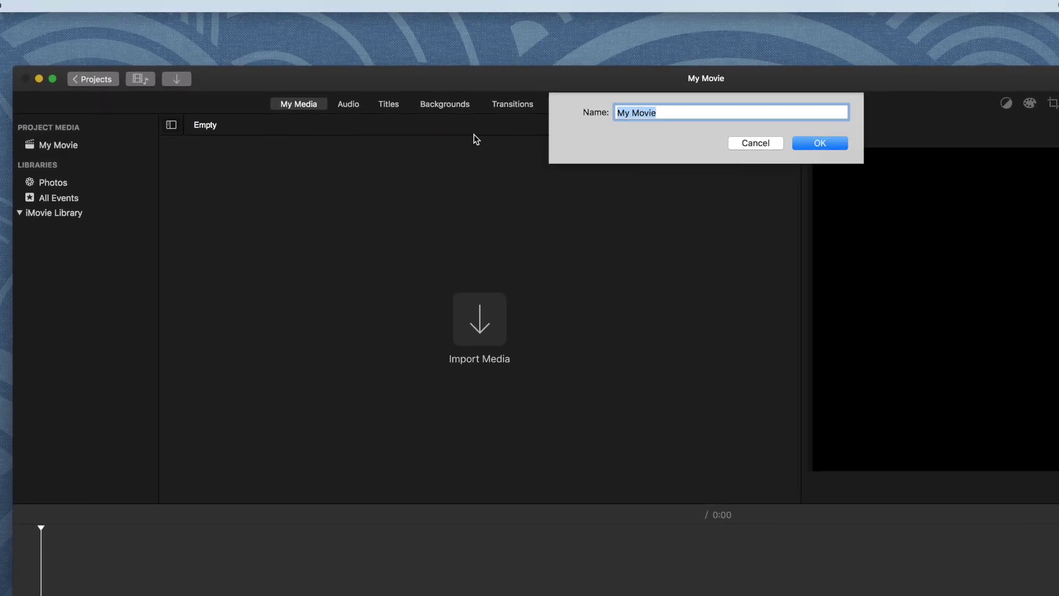
type("EPIC FLA_")
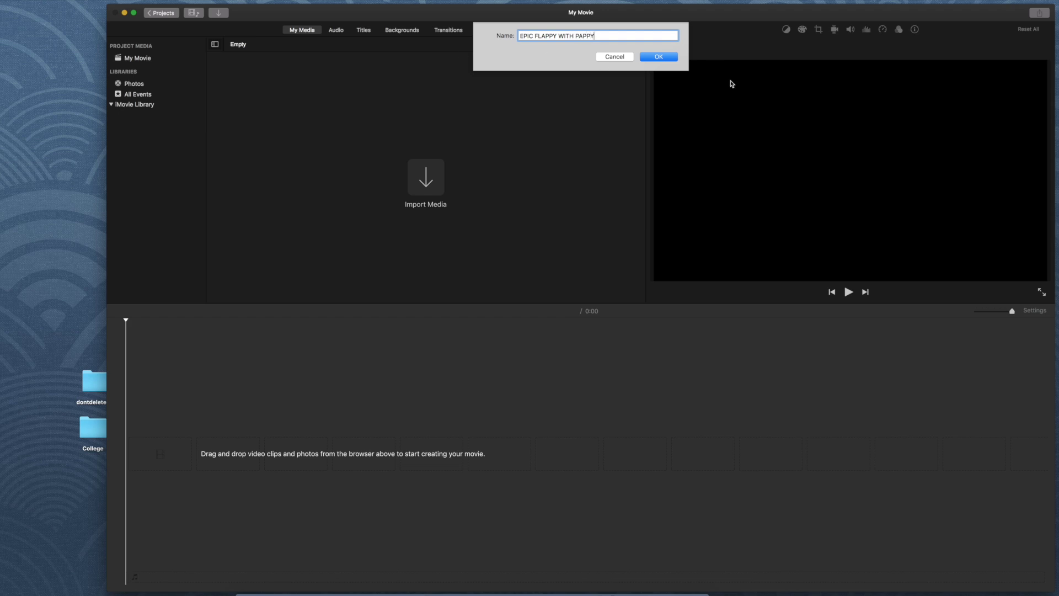
left_click(661, 55)
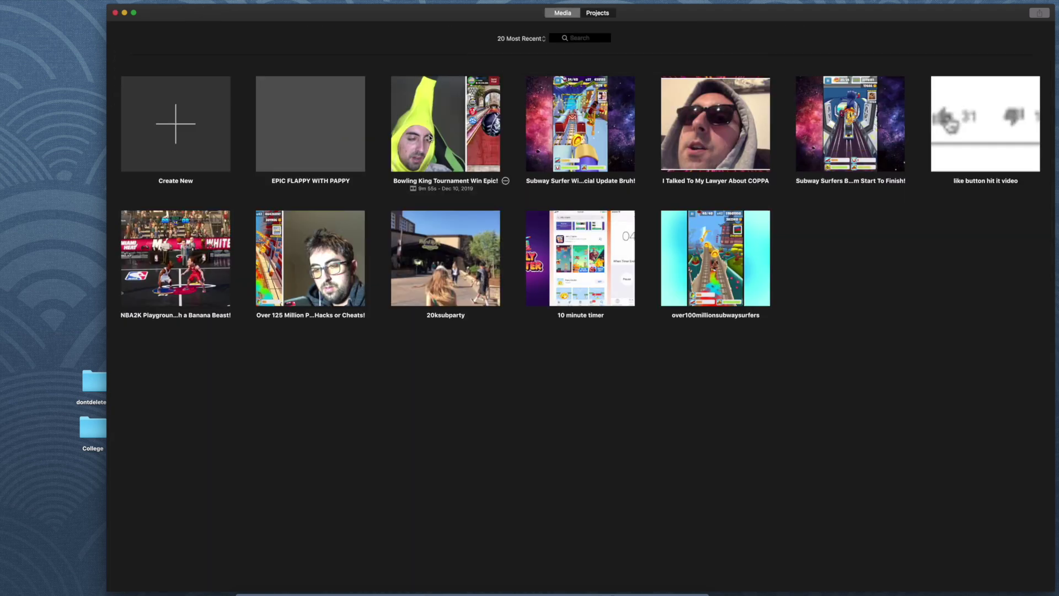
double_click(335, 145)
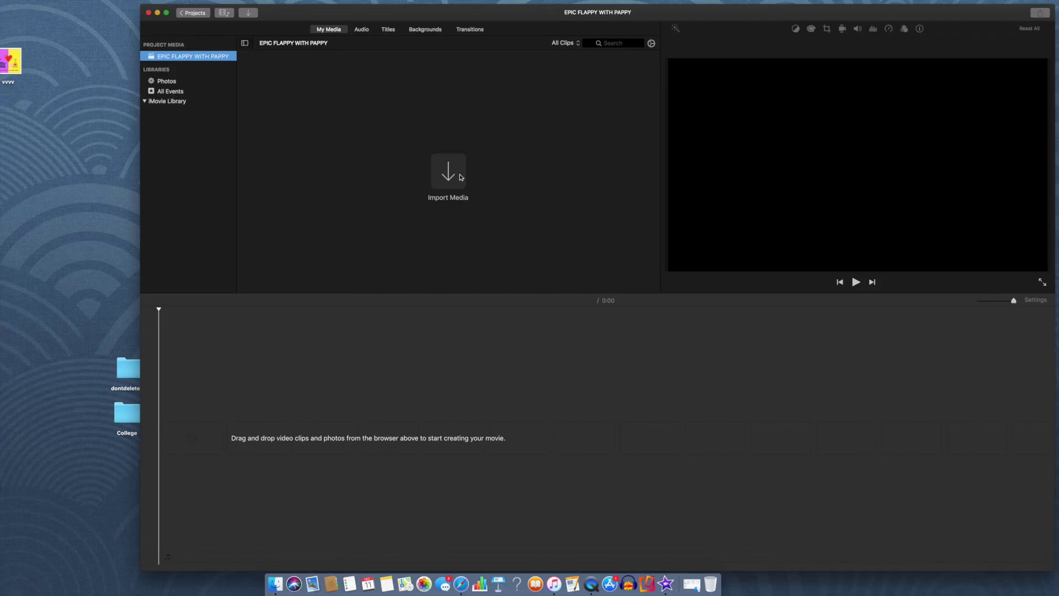
left_click(460, 177)
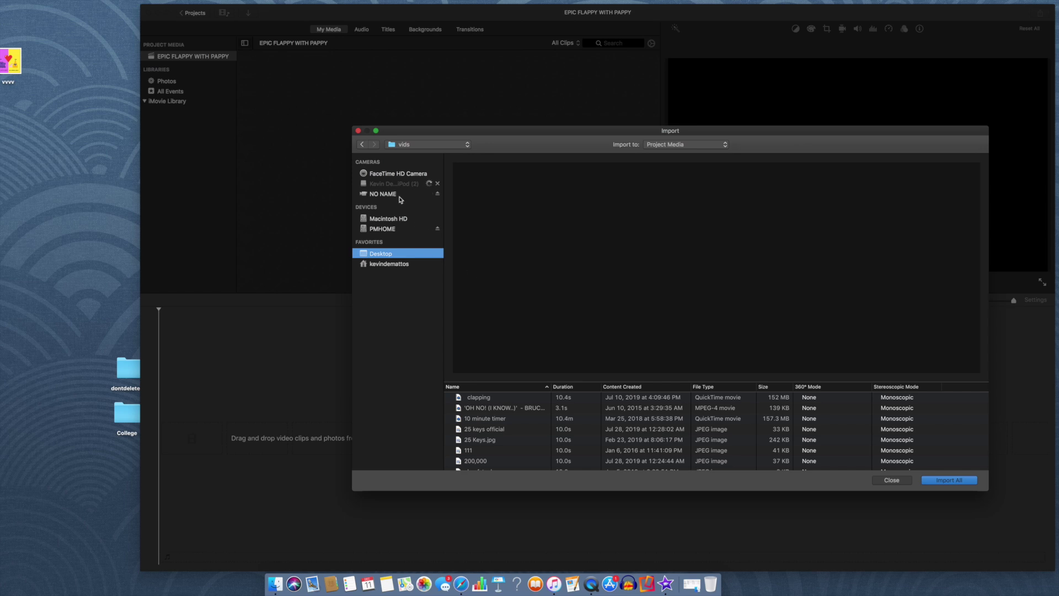
Import the Feb 10, 2018 webcam clip from the NO NAME device
left_click(400, 196)
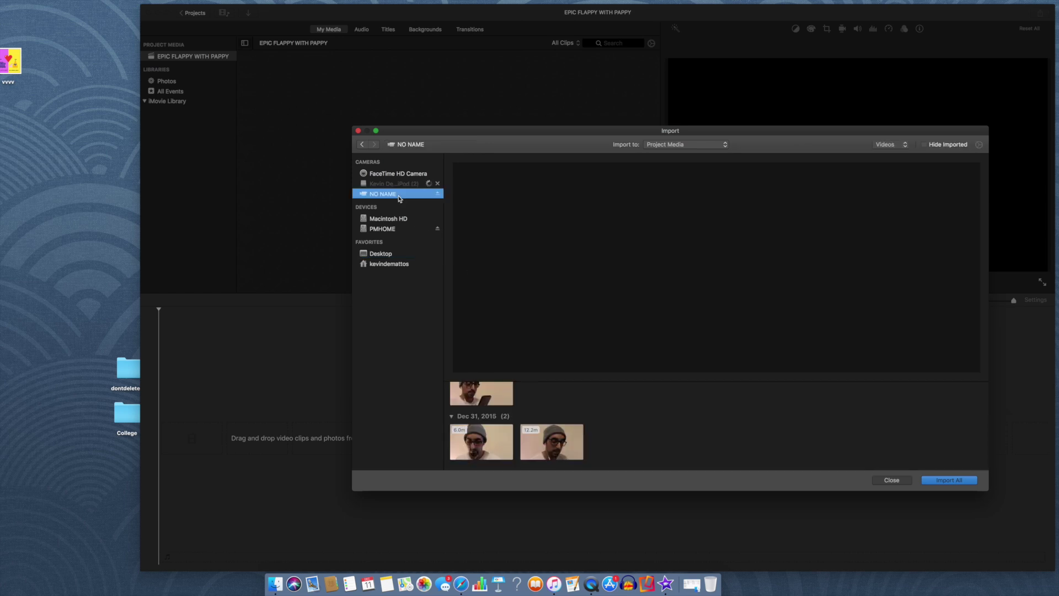
scroll(604, 423, "down", 5)
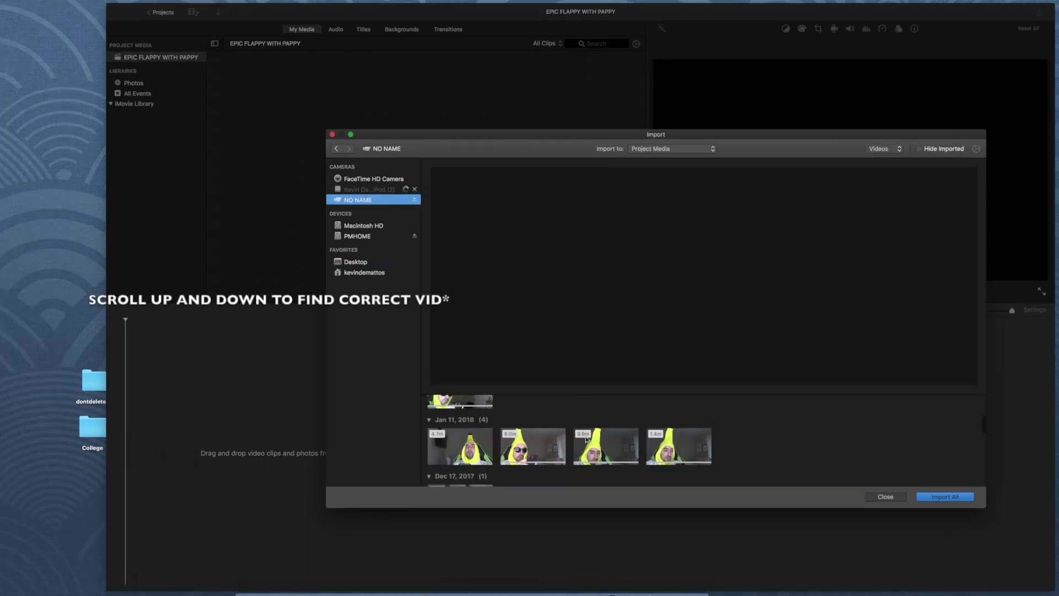
scroll(497, 437, "up", 2)
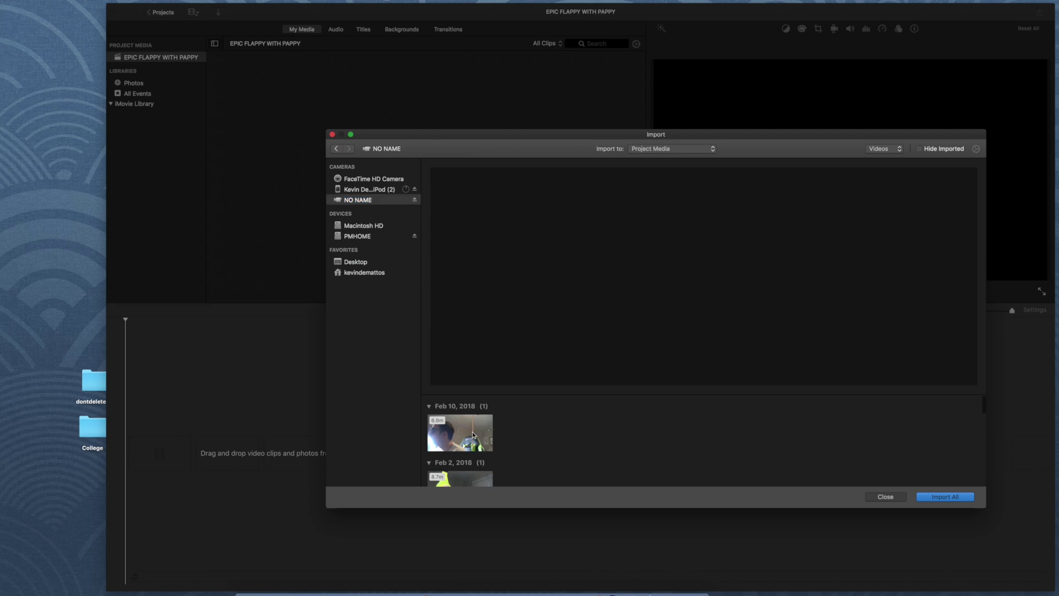
left_click(945, 496)
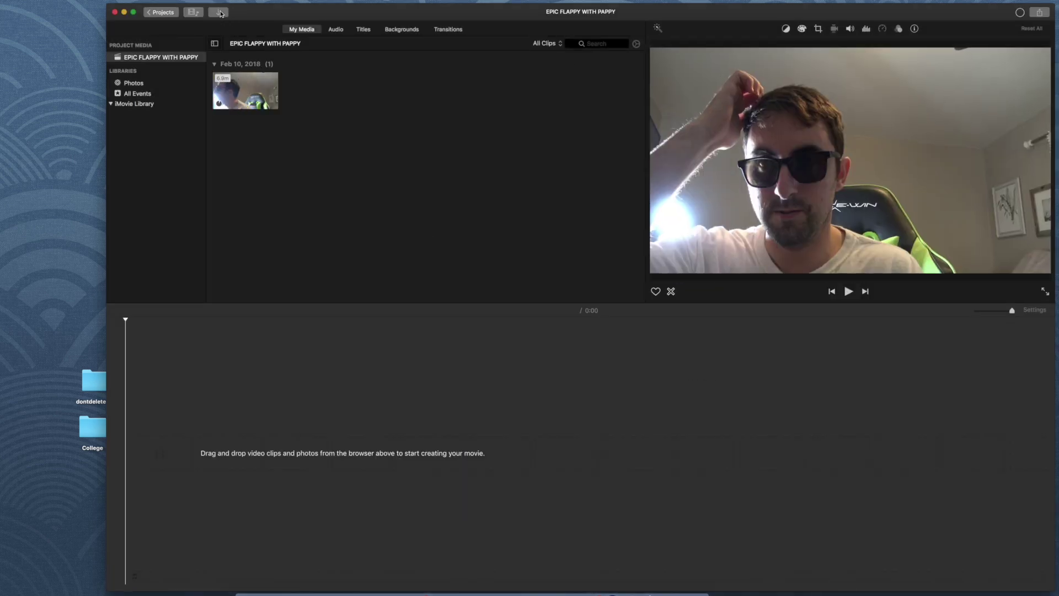
Import the flappy video from the Desktop
left_click(219, 12)
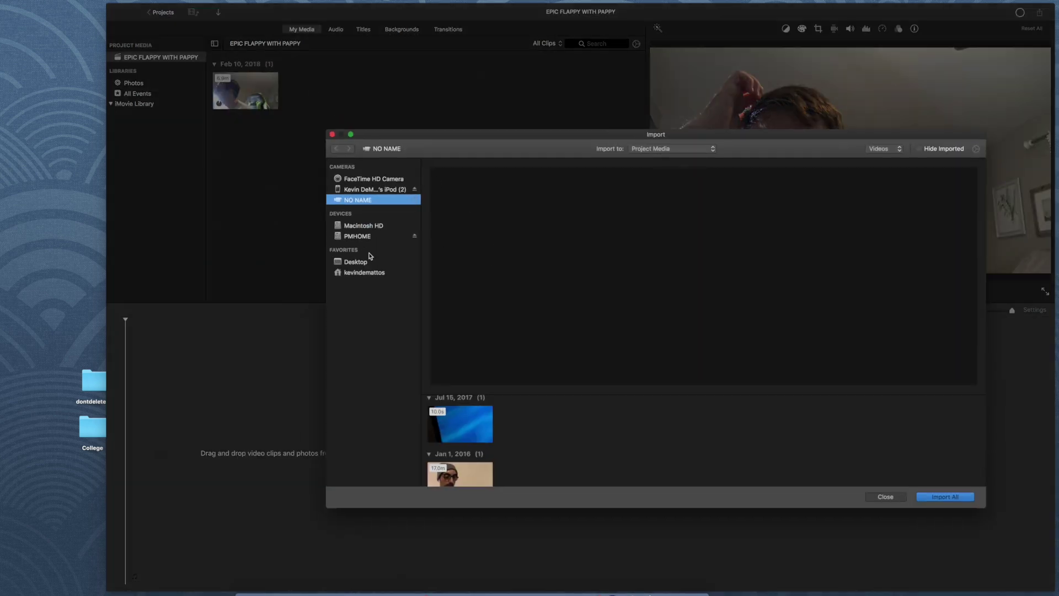
left_click(368, 261)
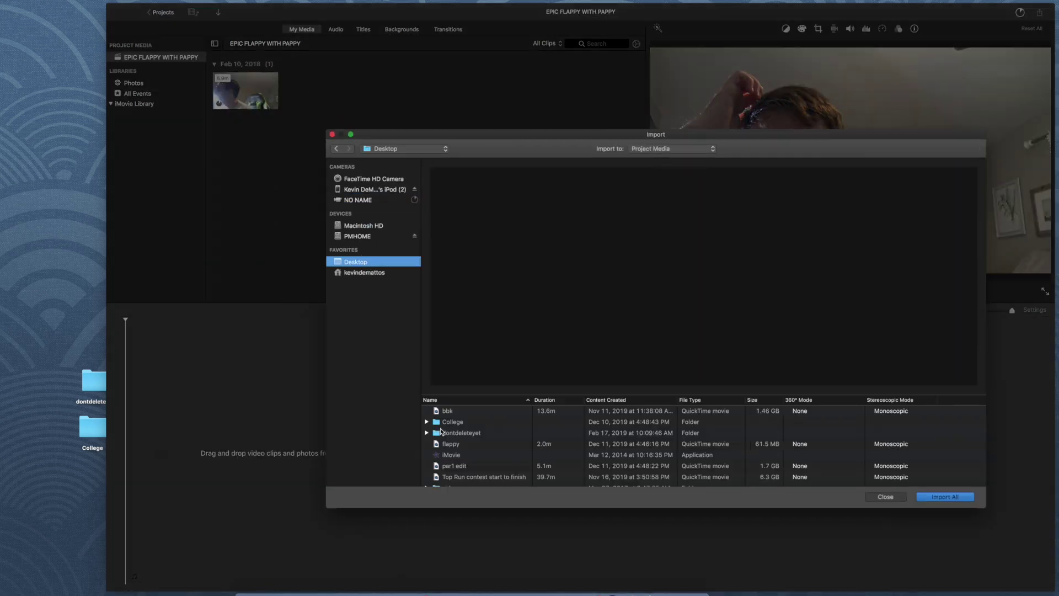
left_click(464, 445)
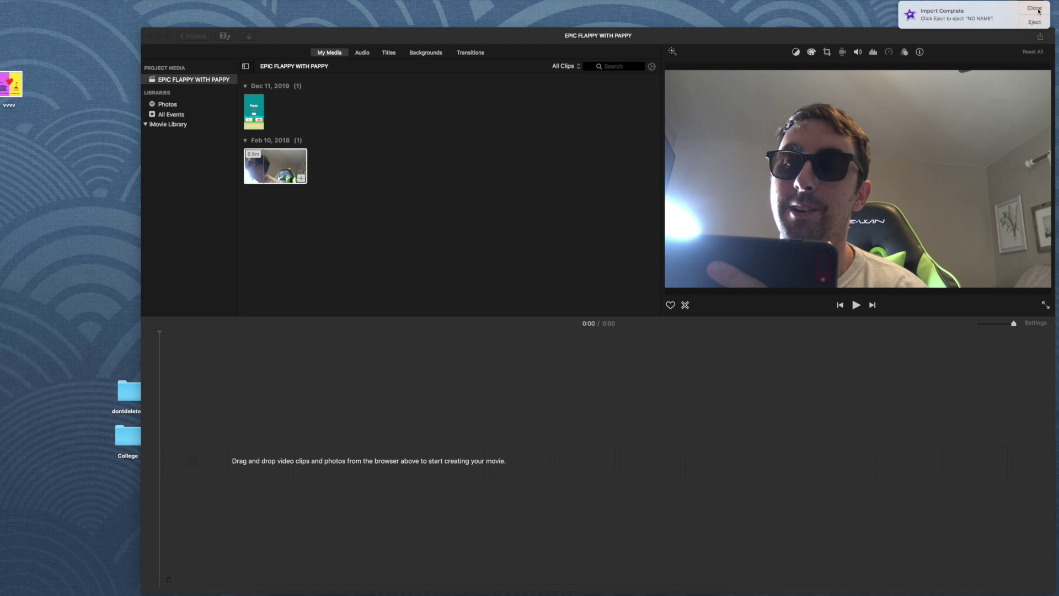
Dismiss the import notice and zoom the browser filmstrips in to 5s per frame
left_click(1037, 9)
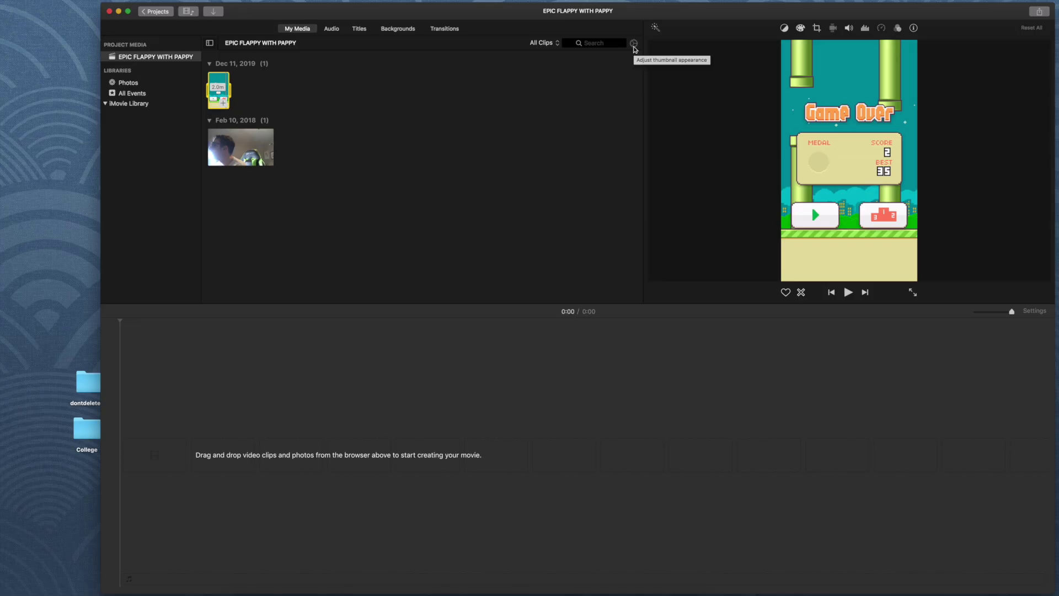
left_click(634, 45)
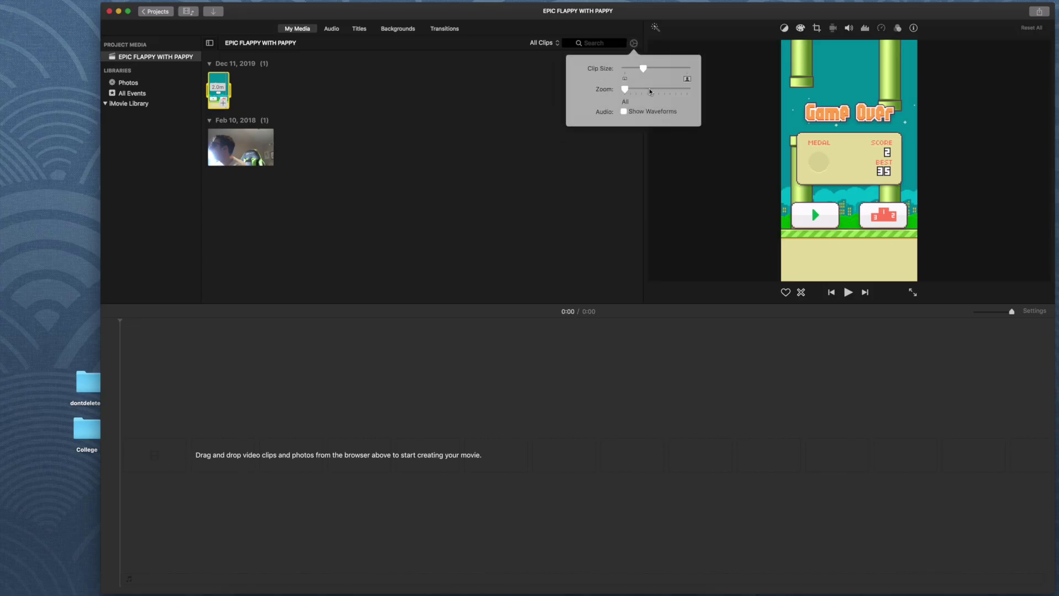
left_click_drag(629, 90, 634, 91)
left_click(647, 90)
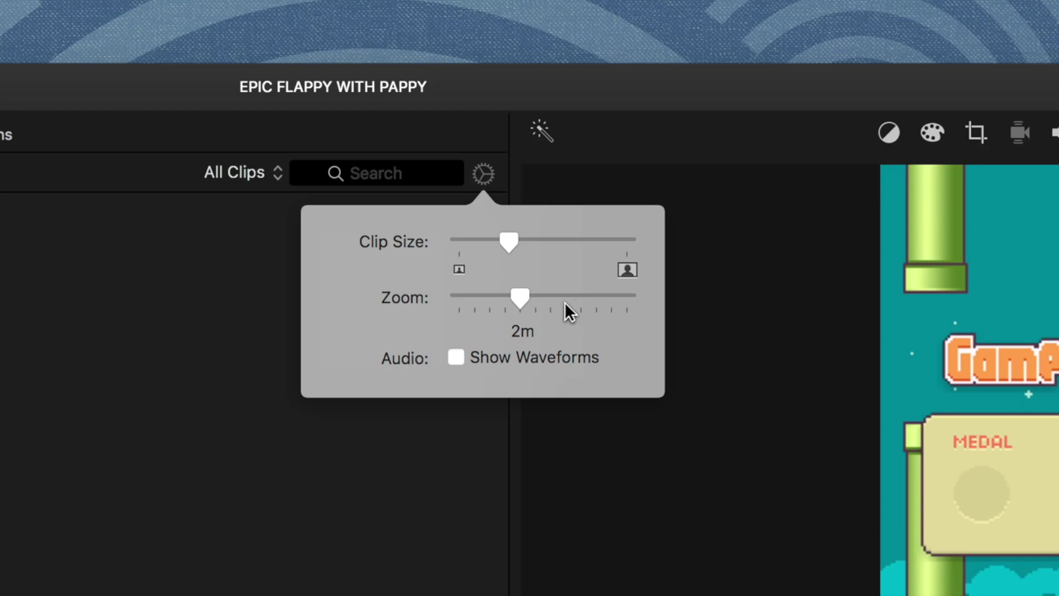
left_click(566, 295)
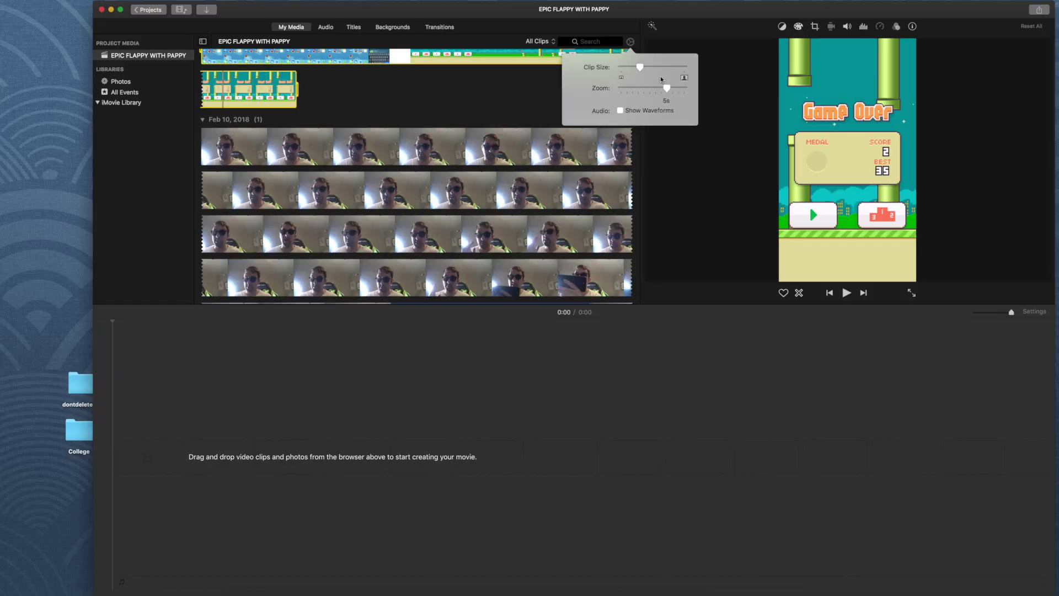
left_click(633, 44)
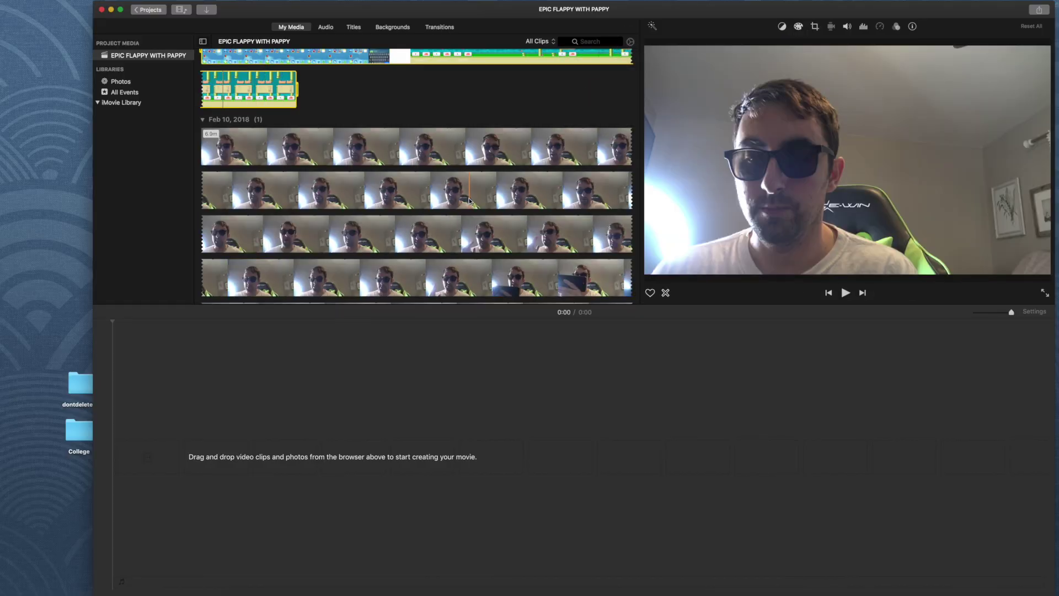
Select a range of webcam footage and drag it into the timeline as a 1:40 clip
scroll(470, 201, "down", 1)
scroll(470, 202, "down", 1)
scroll(469, 201, "down", 5)
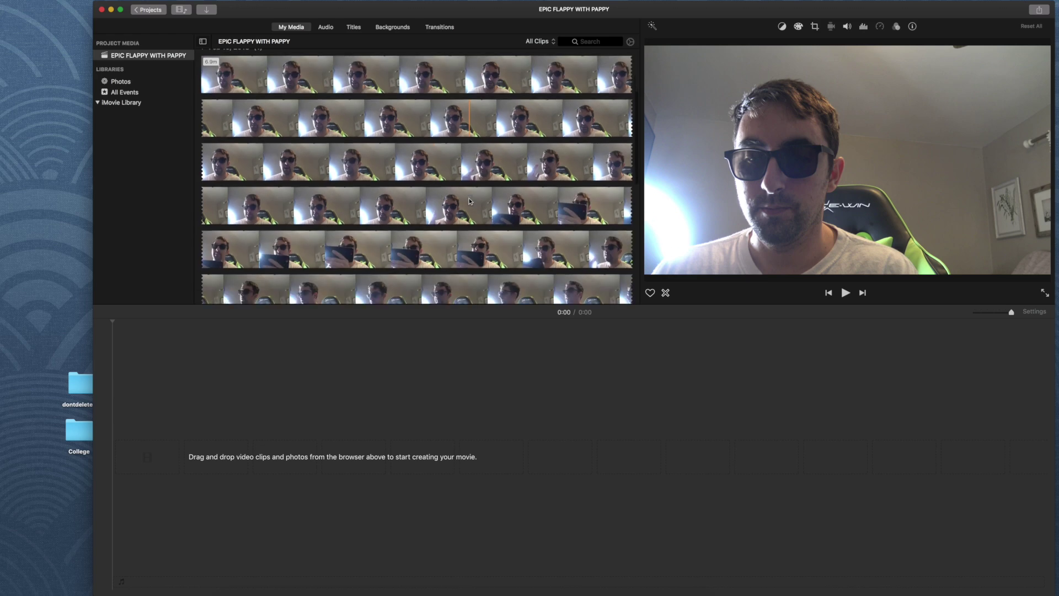
scroll(469, 202, "down", 10)
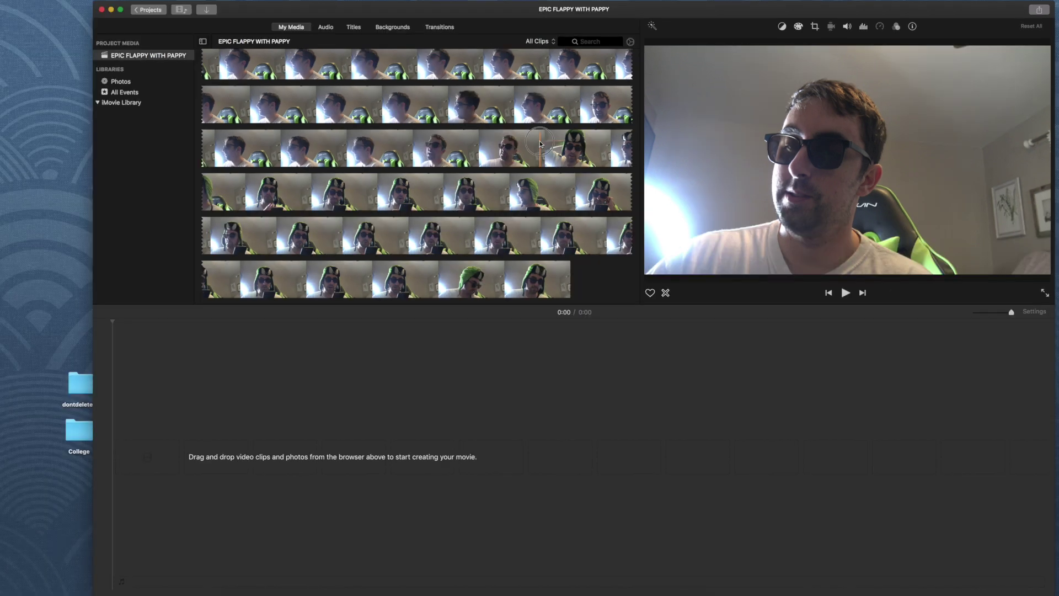
left_click_drag(540, 145, 589, 303)
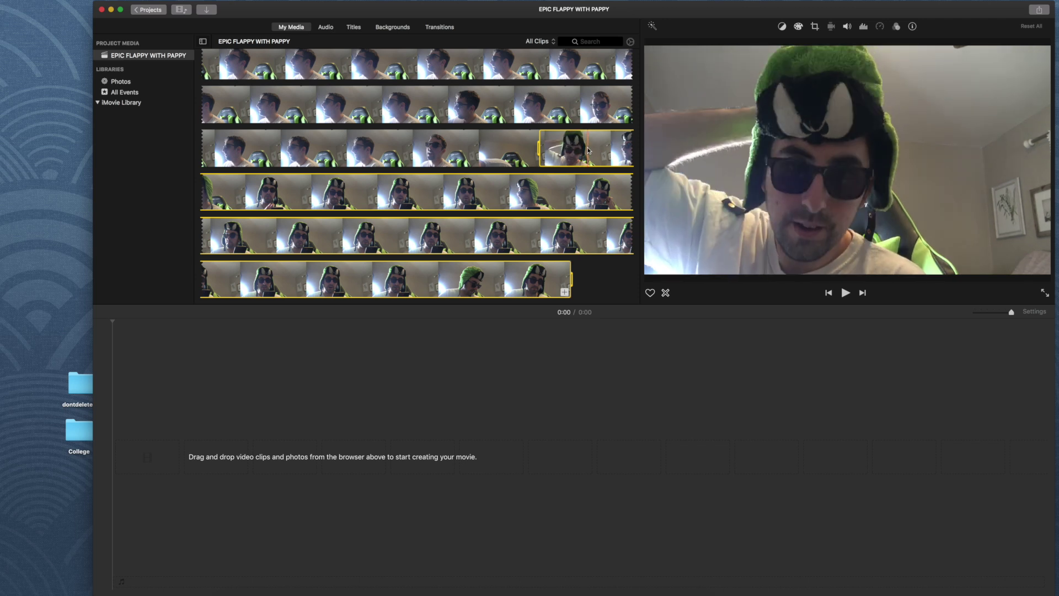
left_click_drag(575, 286, 157, 449)
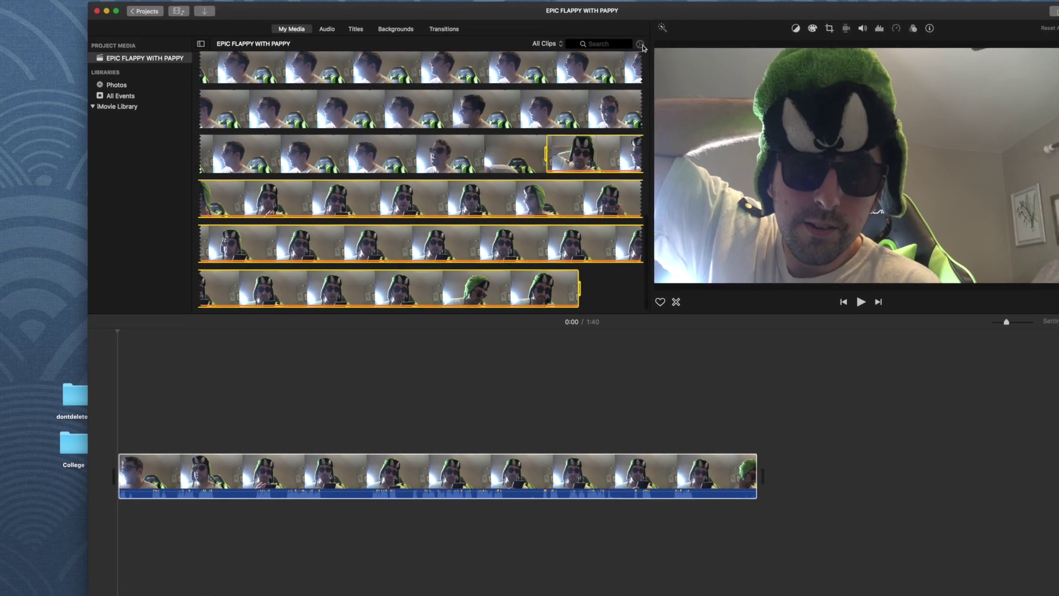
Show browser clips as compact thumbnails and place the Flappy recording above the webcam clip
left_click(634, 43)
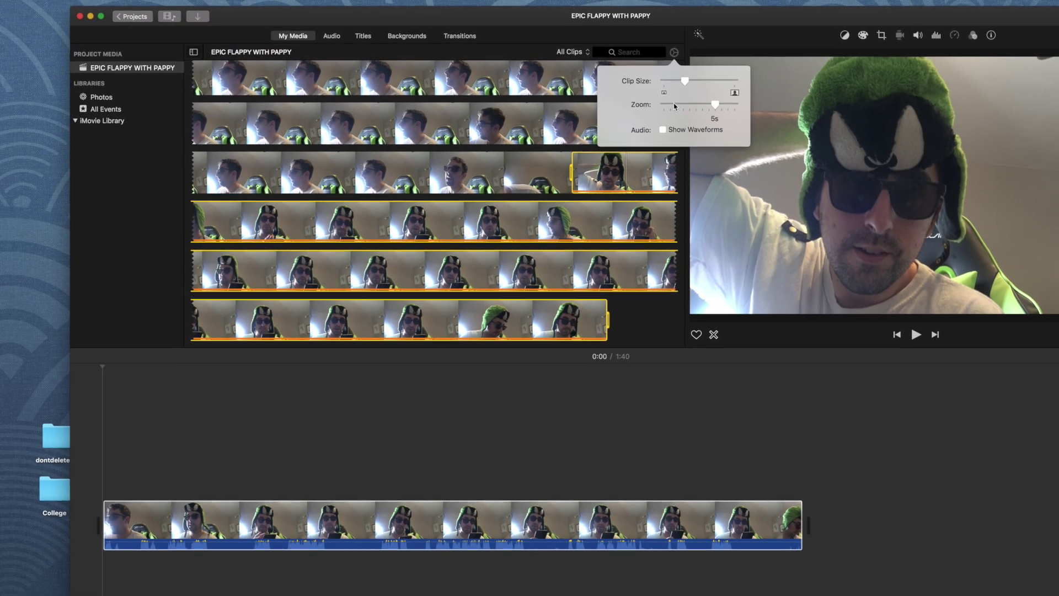
left_click(665, 102)
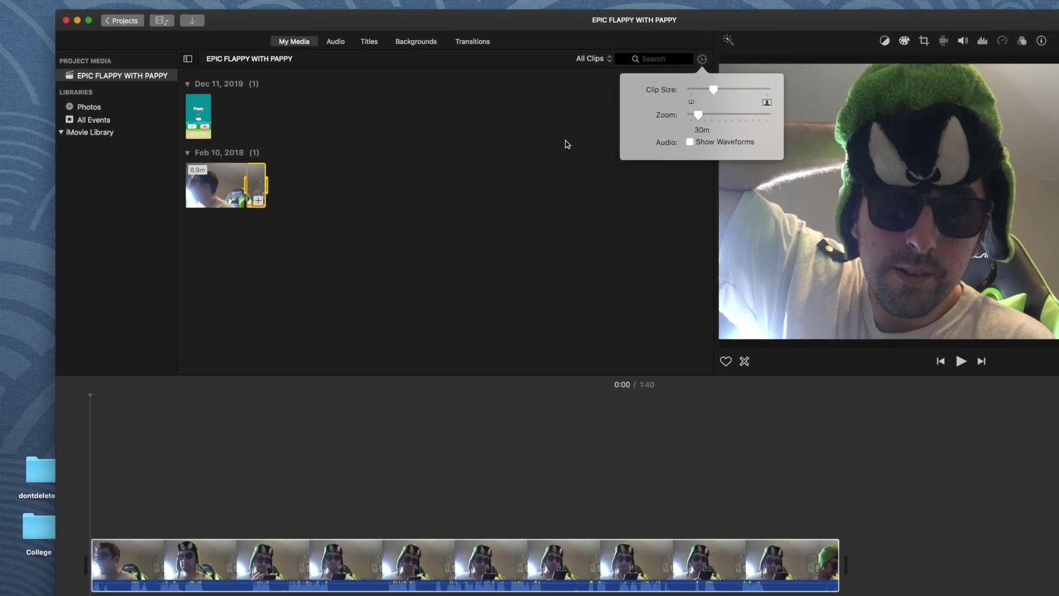
left_click(565, 141)
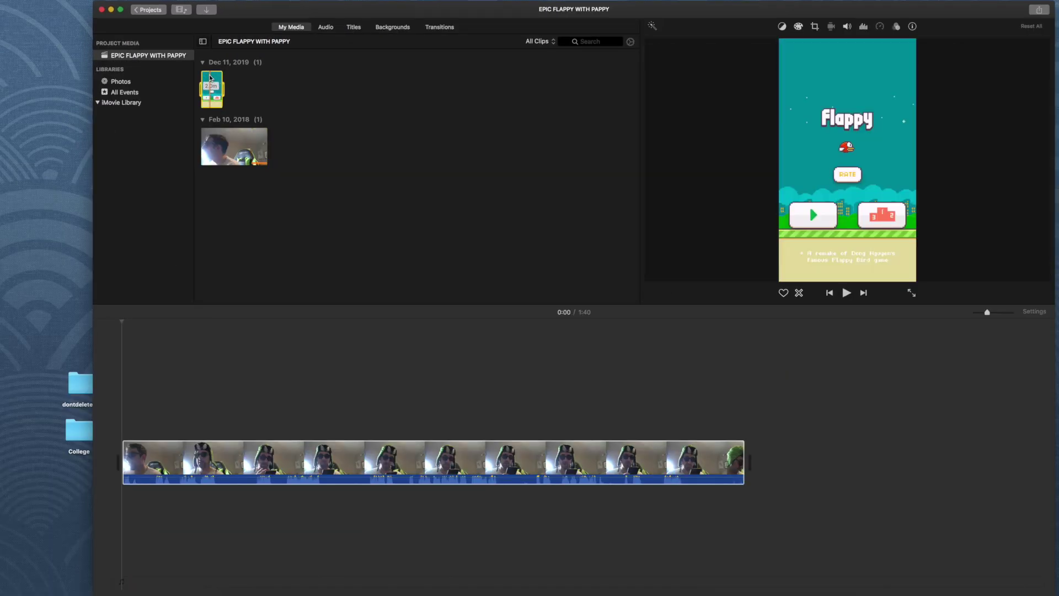
left_click_drag(210, 78, 237, 73)
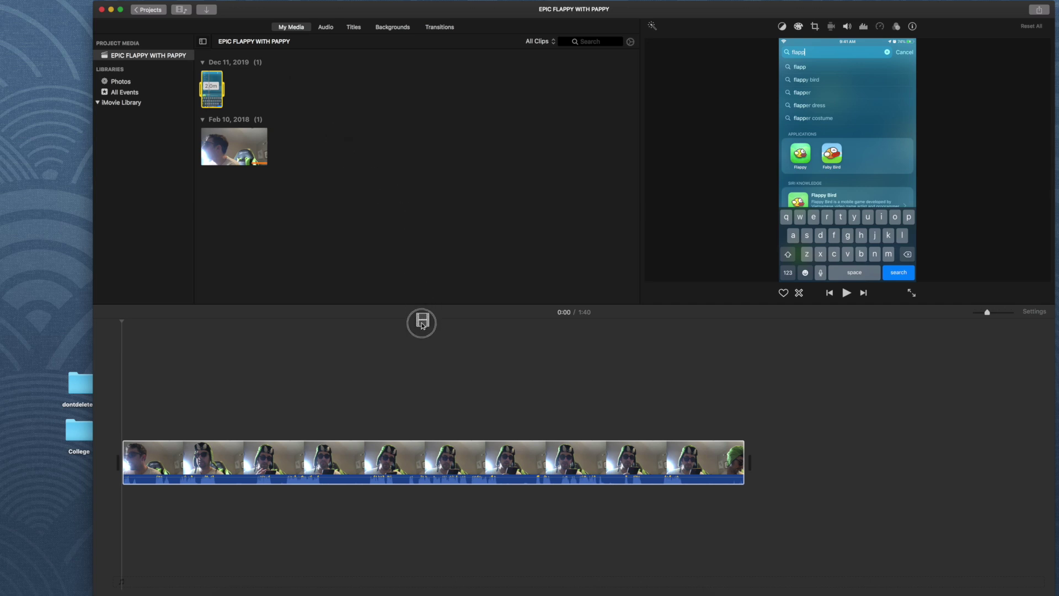
left_click_drag(422, 324, 126, 415)
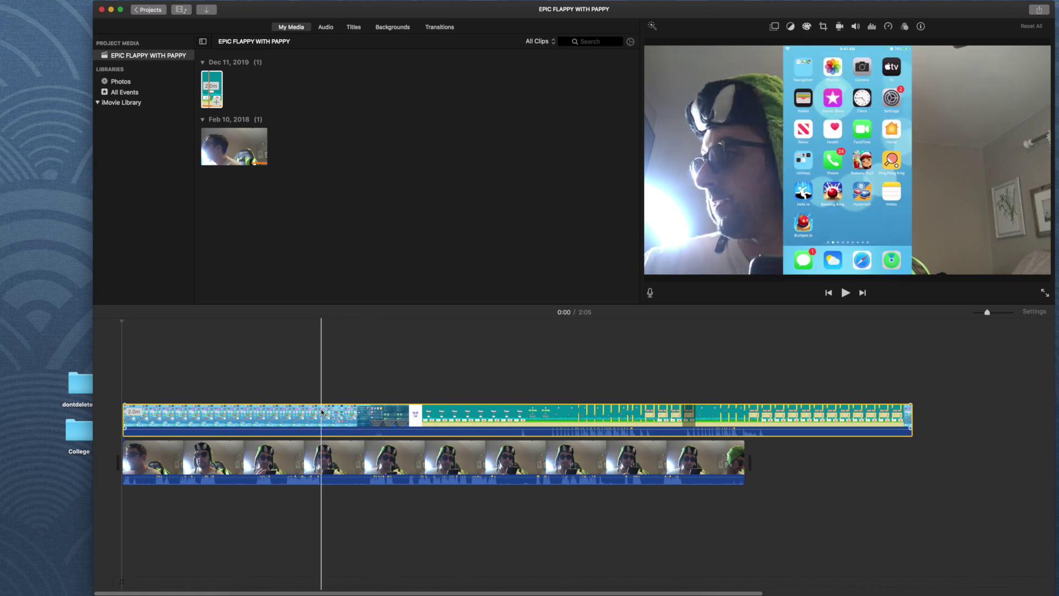
Split the Flappy clip at 0:43 and cut away its first 43.5-second part
left_click(349, 416)
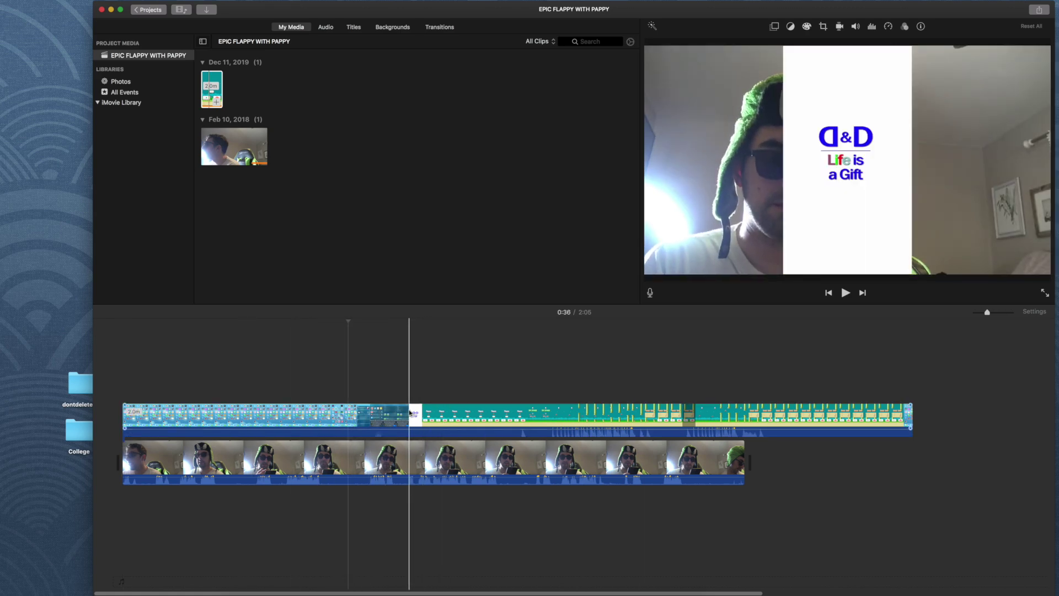
left_click(392, 417)
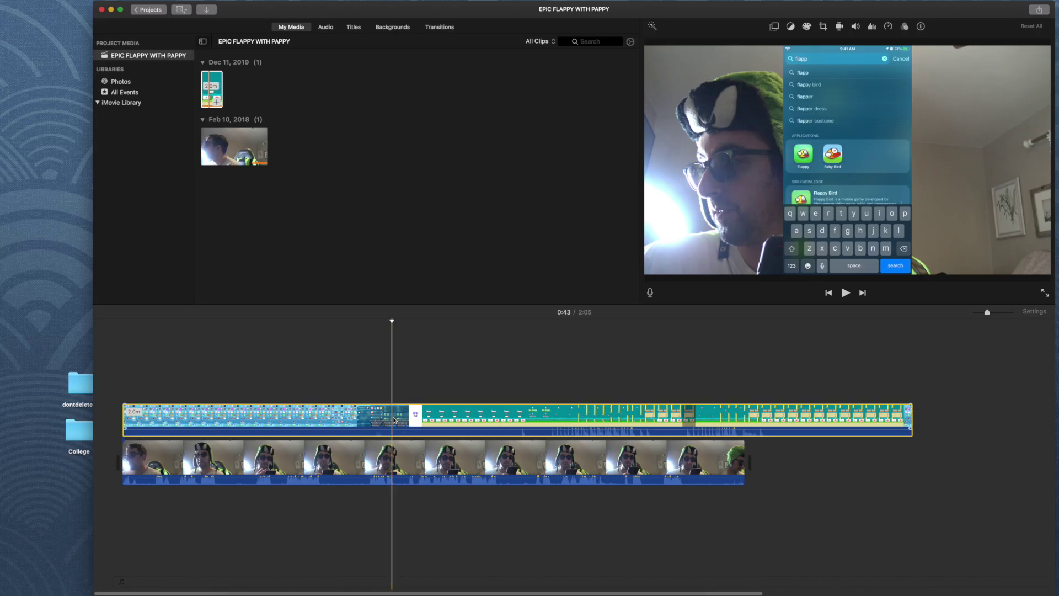
right_click(394, 419)
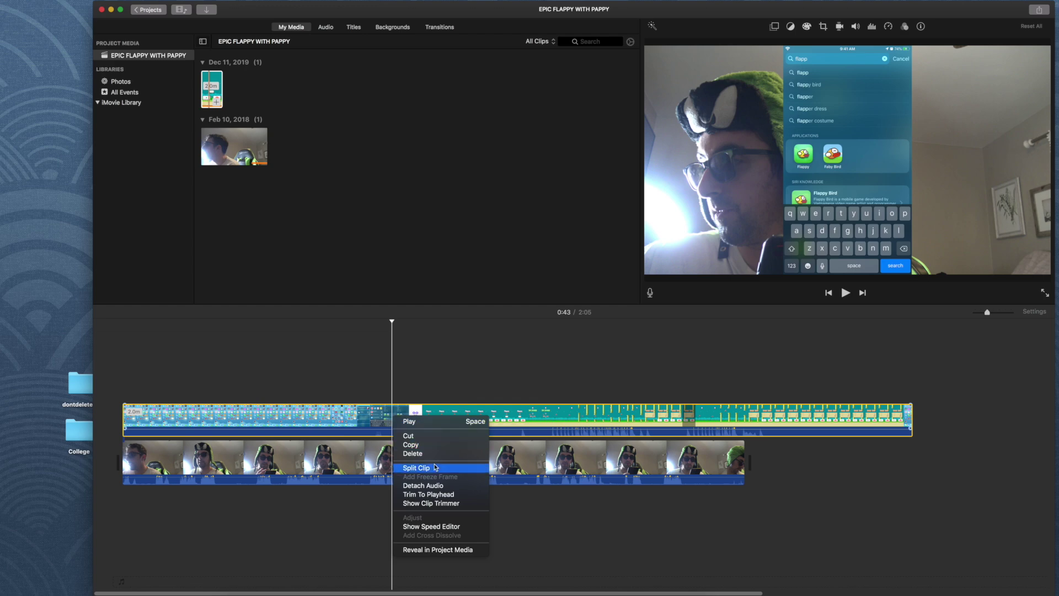
left_click(411, 468)
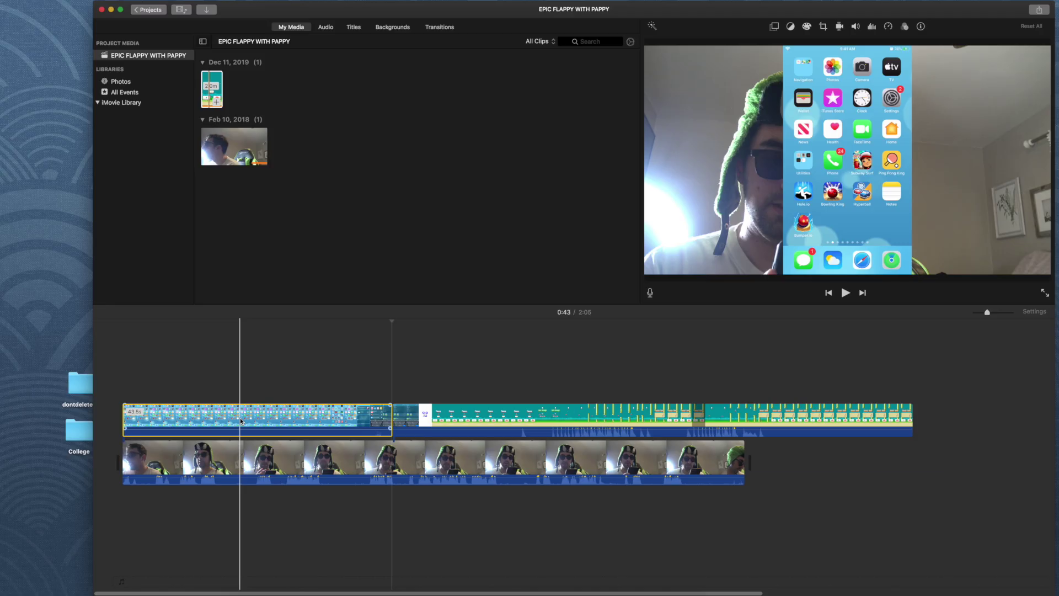
right_click(242, 421)
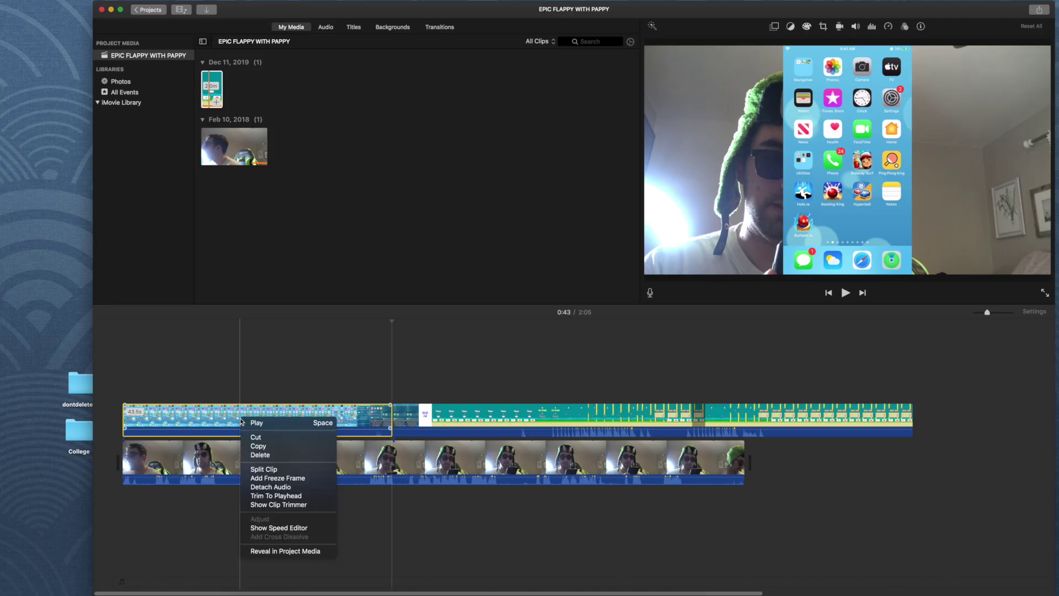
left_click(256, 440)
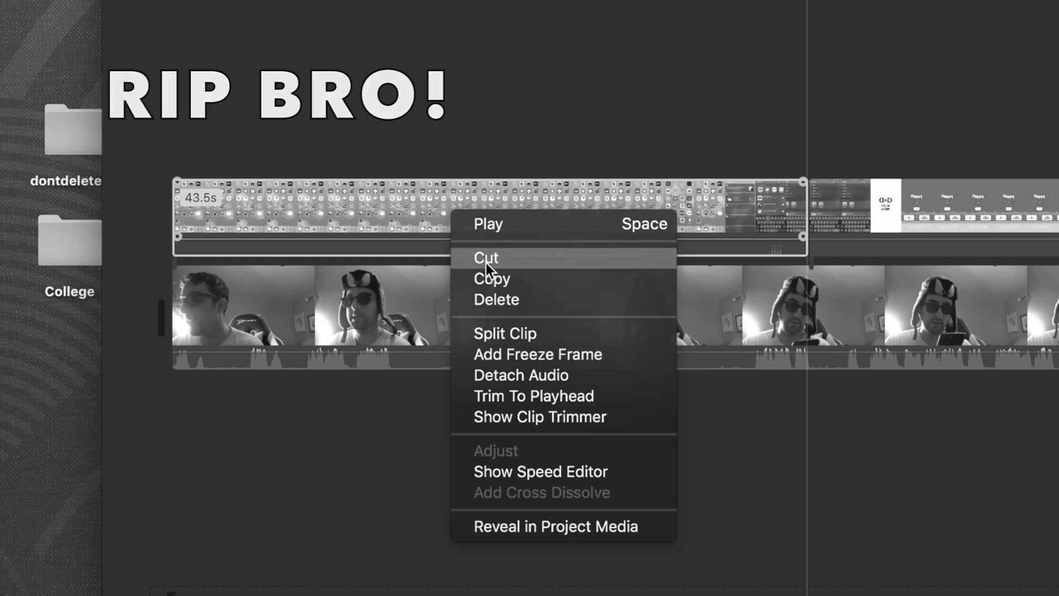
left_click(486, 263)
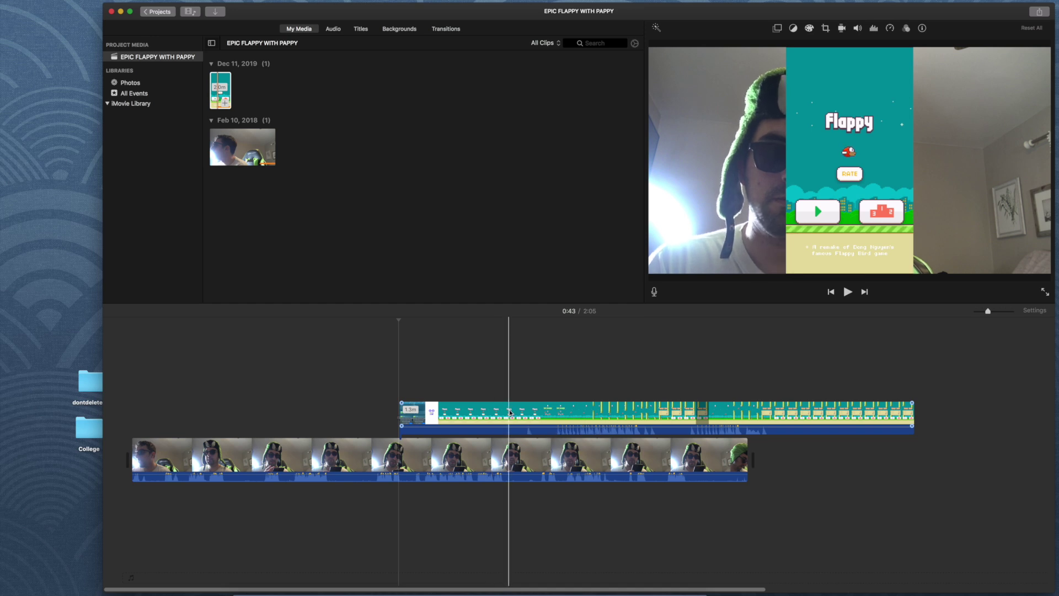
Slide the trimmed Flappy clip left and park the playhead at 0:39
left_click_drag(679, 411, 466, 413)
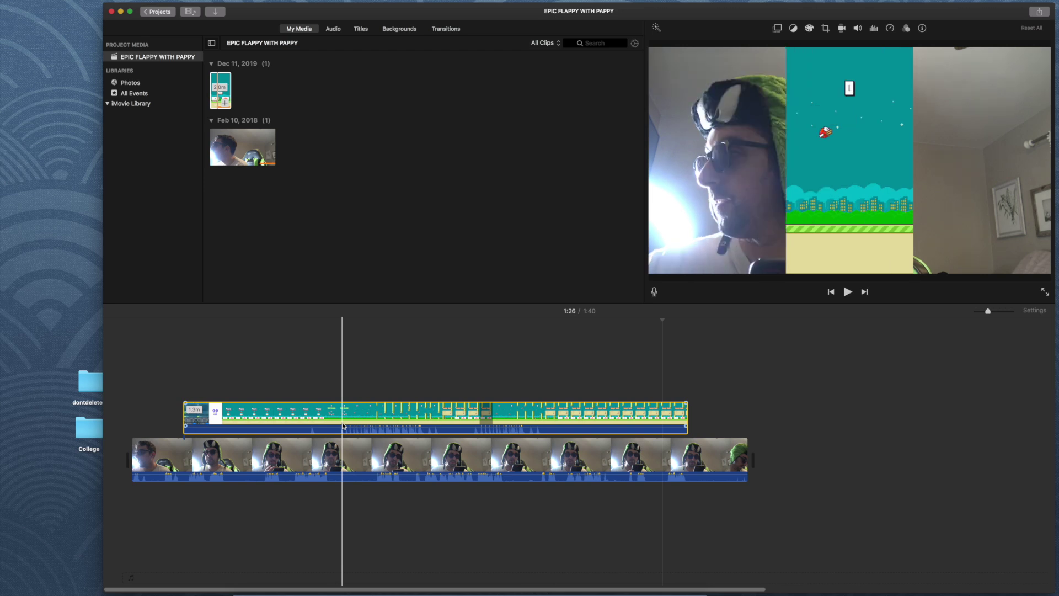
left_click(373, 420)
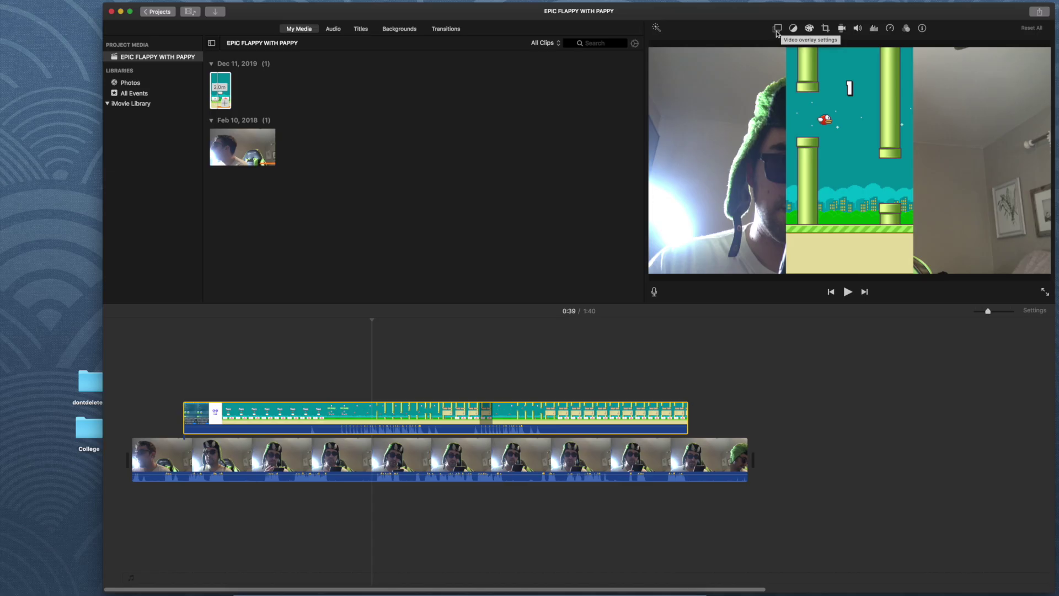
Change the Flappy overlay style from Cutaway to Picture in Picture
left_click(777, 32)
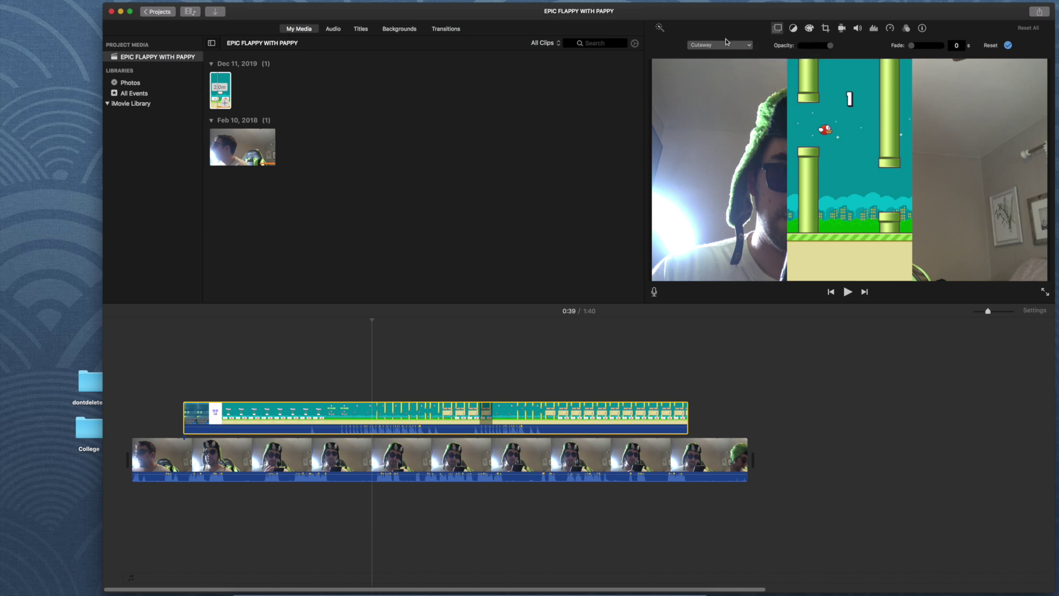
left_click(749, 45)
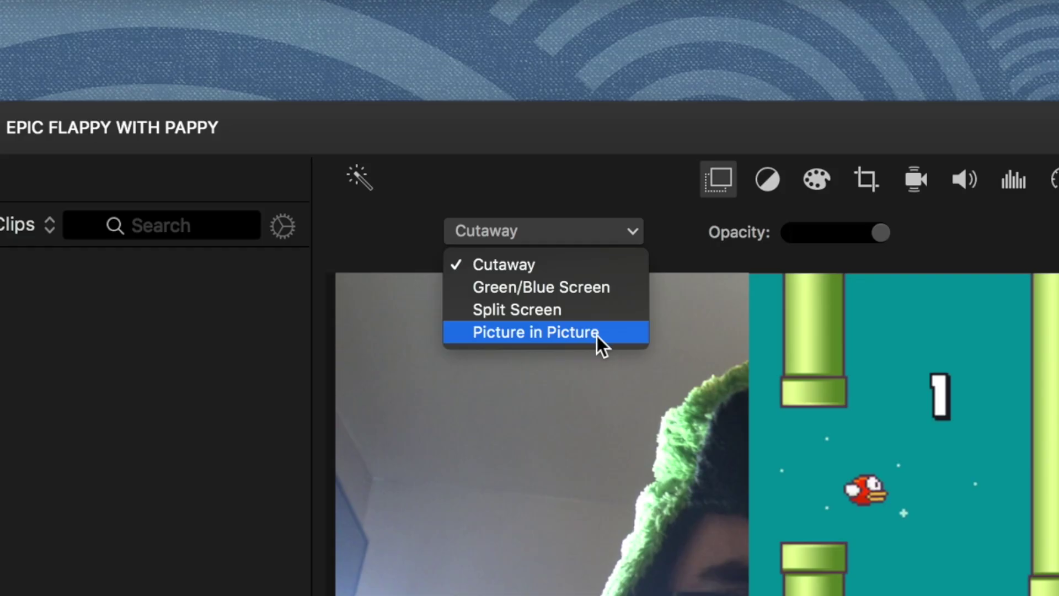
left_click(597, 334)
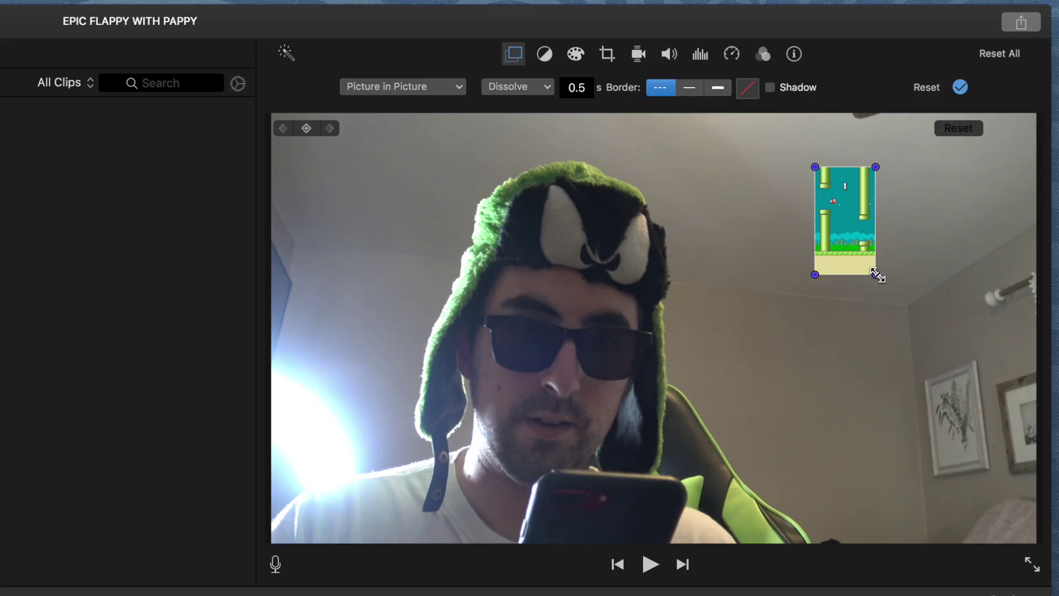
Stretch the gameplay inset to full frame height and shift it to the right side
left_click_drag(876, 275, 994, 486)
left_click_drag(815, 488, 780, 517)
left_click_drag(781, 167, 718, 151)
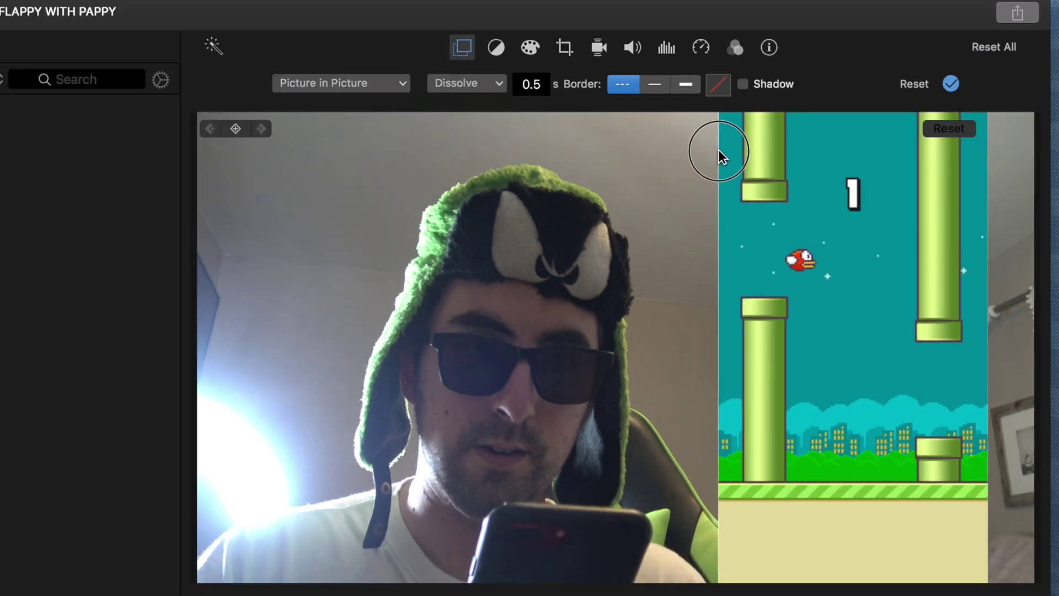
left_click_drag(858, 298, 870, 296)
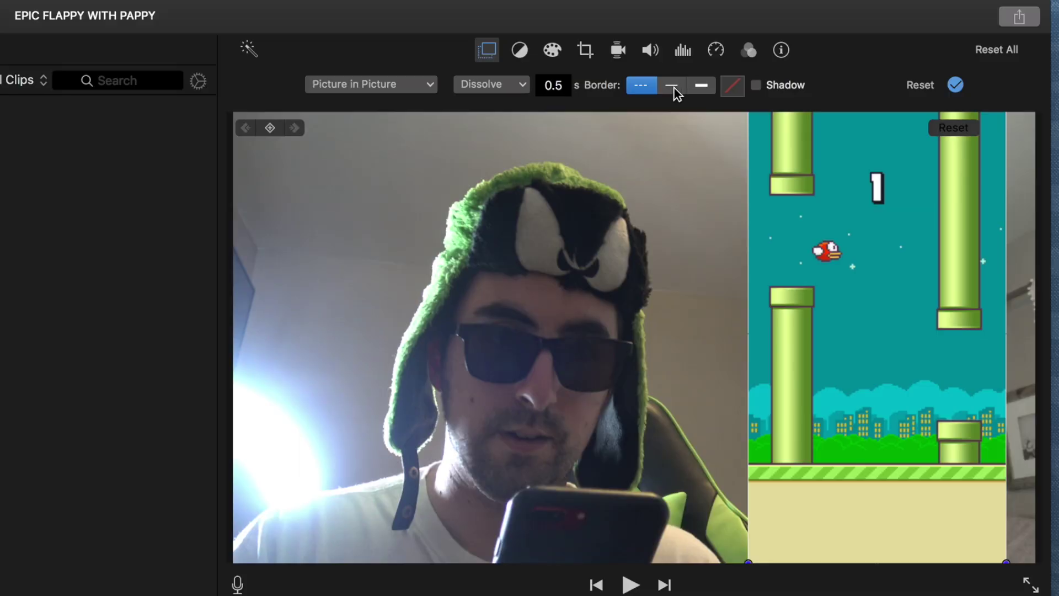
Apply a thin and then a thick border to the gameplay inset
left_click(674, 87)
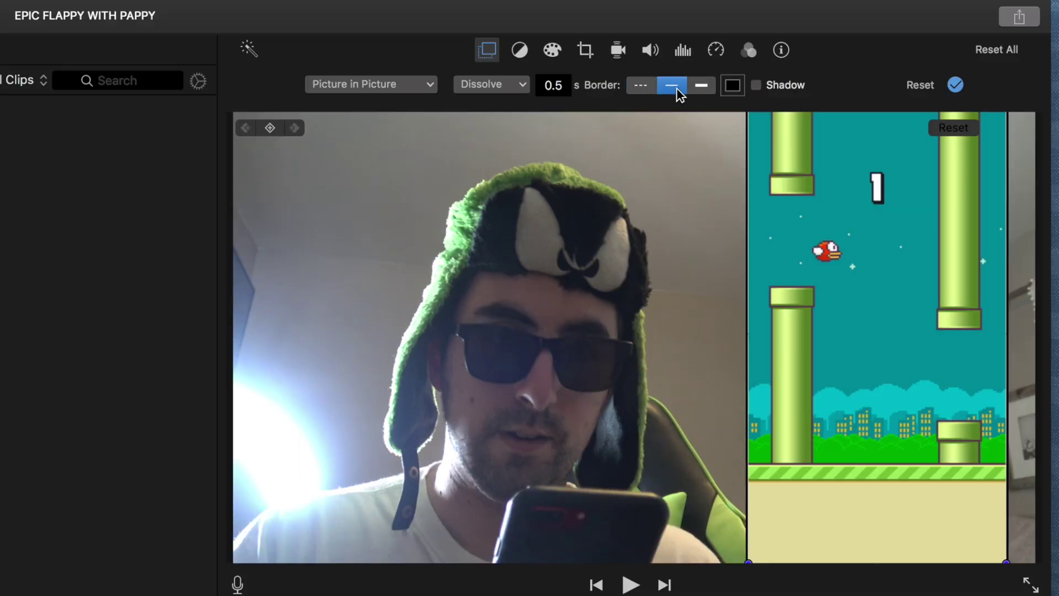
left_click(698, 88)
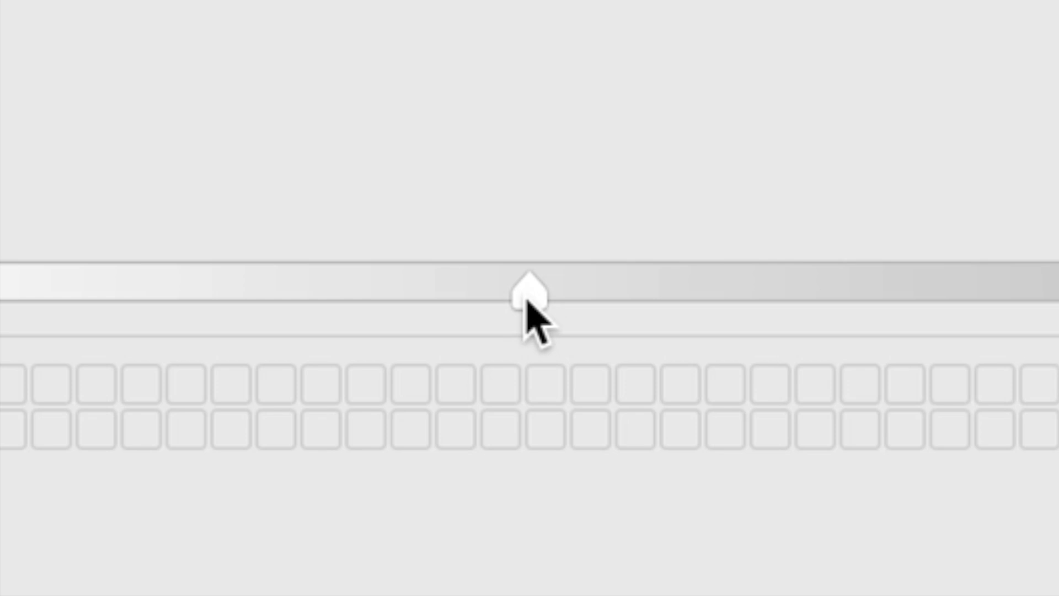
Raise the colour brightness to full, try a few hues, and settle on a white inset border
left_click_drag(118, 534, 16, 533)
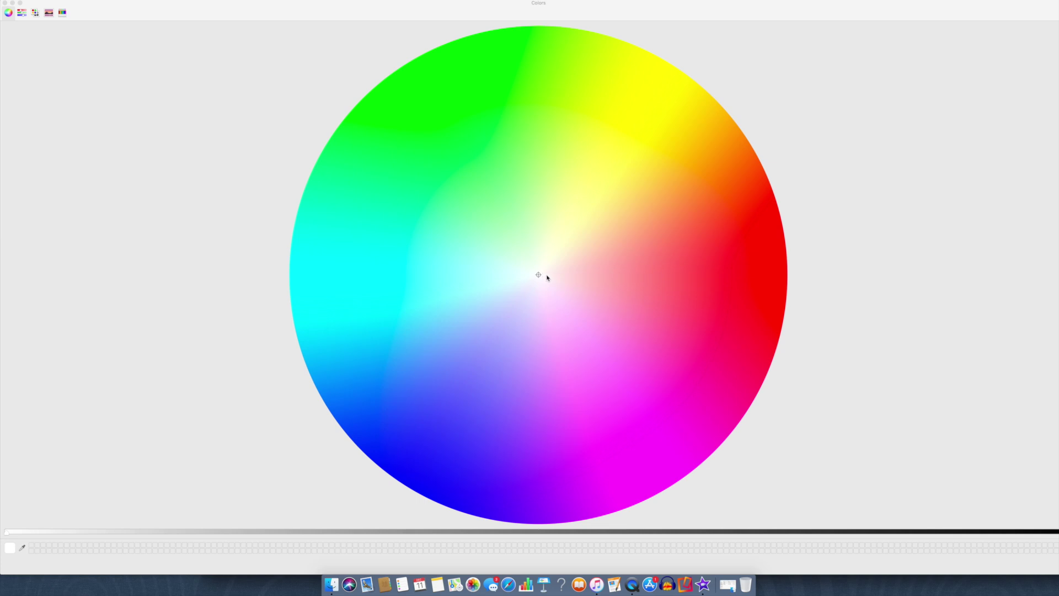
left_click_drag(540, 276, 630, 154)
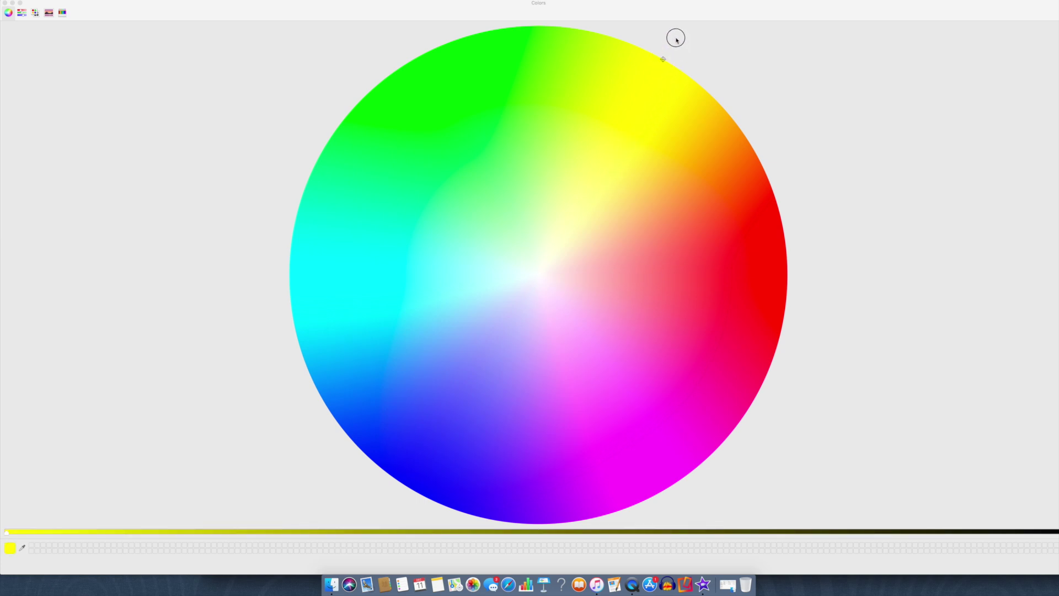
mouse_move(676, 40)
left_mouse_down()
mouse_move(724, 264)
mouse_move(671, 159)
mouse_move(700, 138)
left_mouse_up()
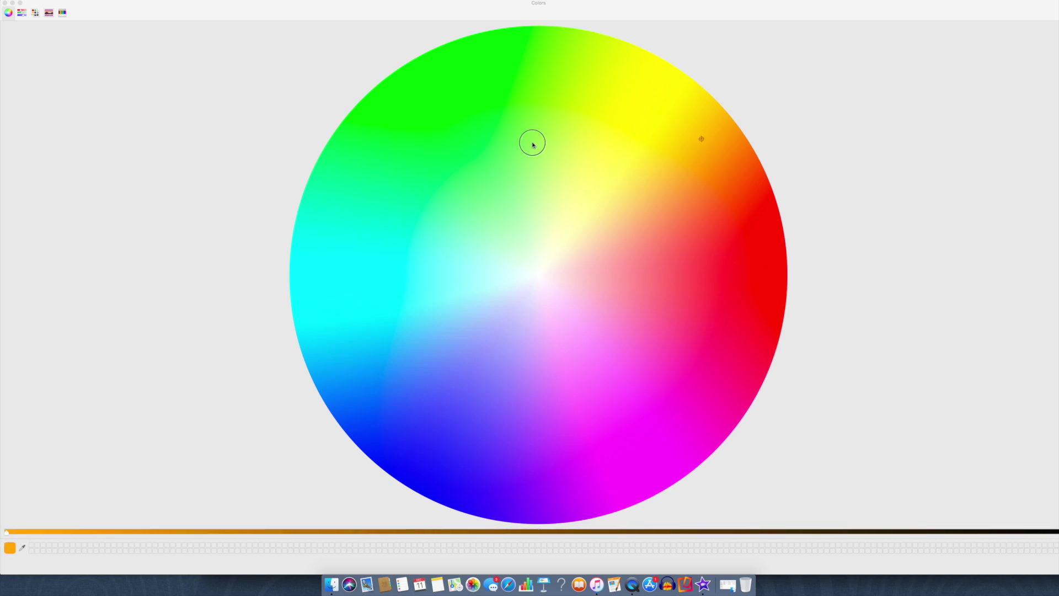
left_click(585, 131)
left_click(513, 289)
left_click(445, 290)
left_click(552, 229)
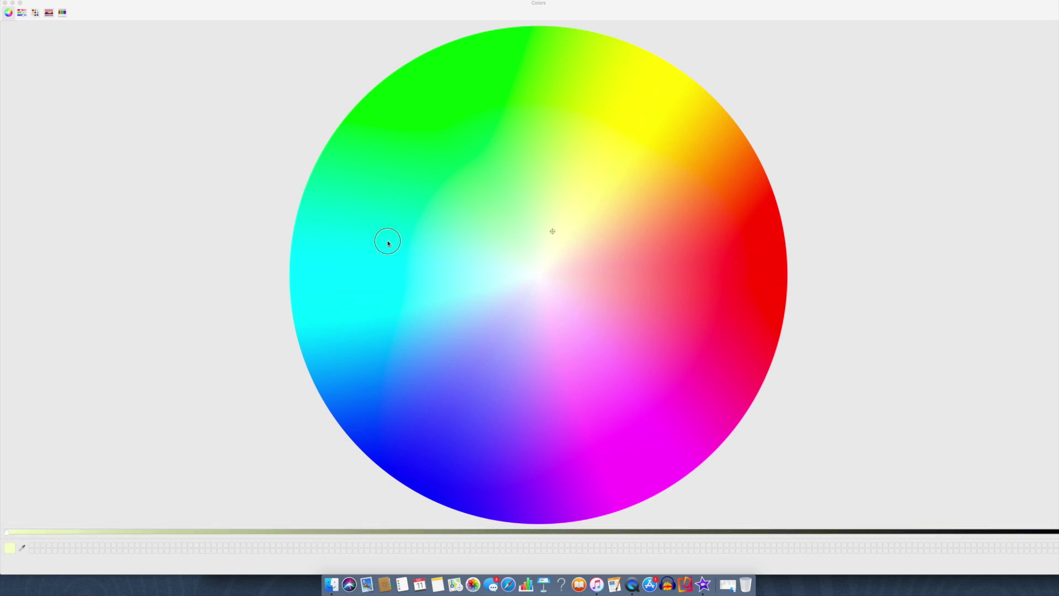
left_click(302, 194)
left_click(555, 291)
left_click(539, 267)
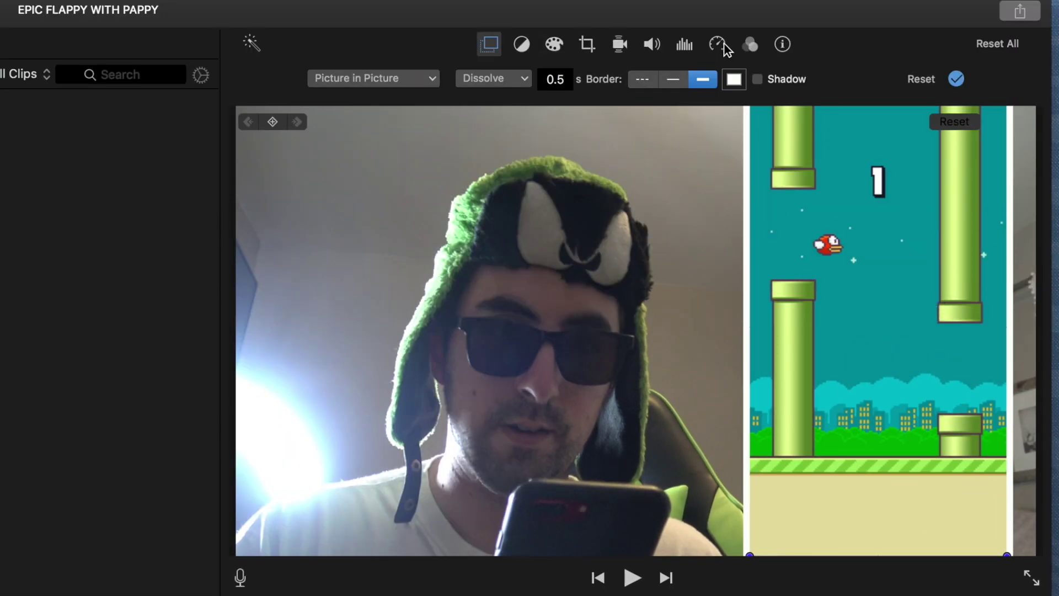
Turn on Shadow so the white-bordered gameplay inset casts a drop shadow
left_click(761, 80)
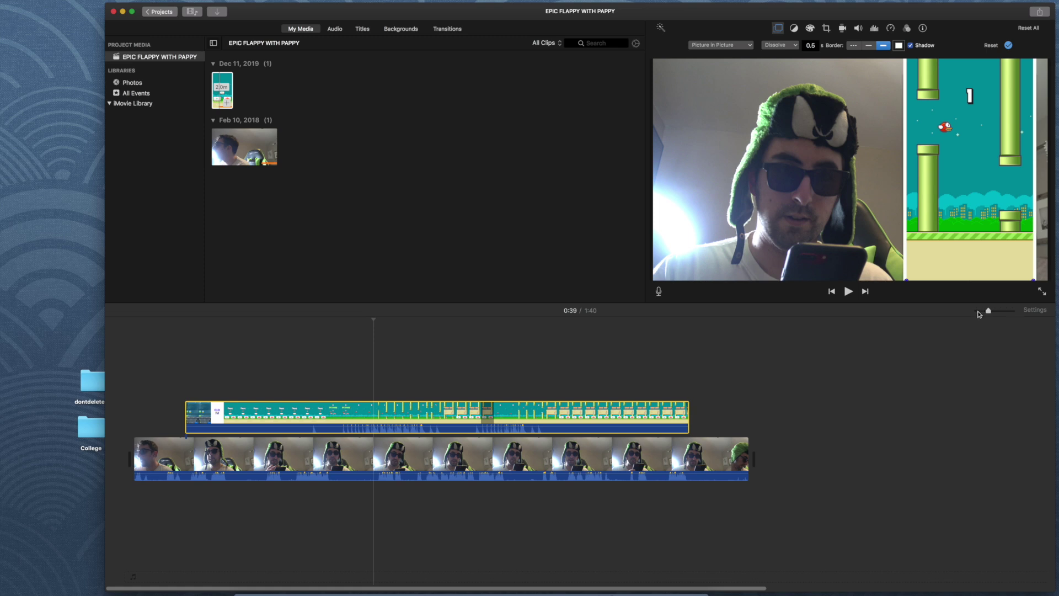
Zoom and scroll the timeline to inspect the webcam and gameplay clips in detail
left_click(978, 312)
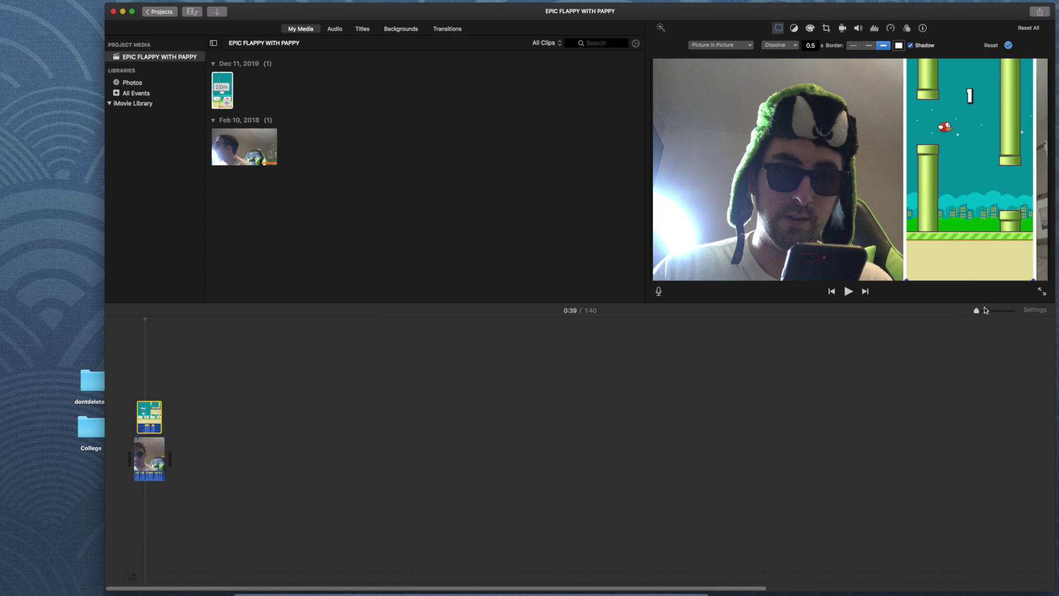
left_click(1013, 311)
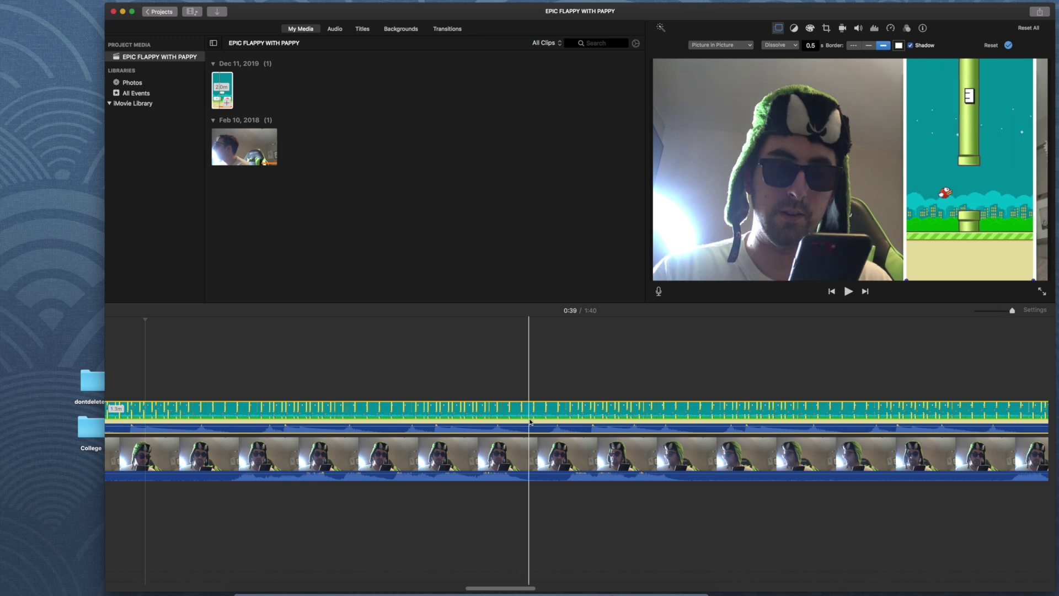
scroll(529, 422, "left", 10)
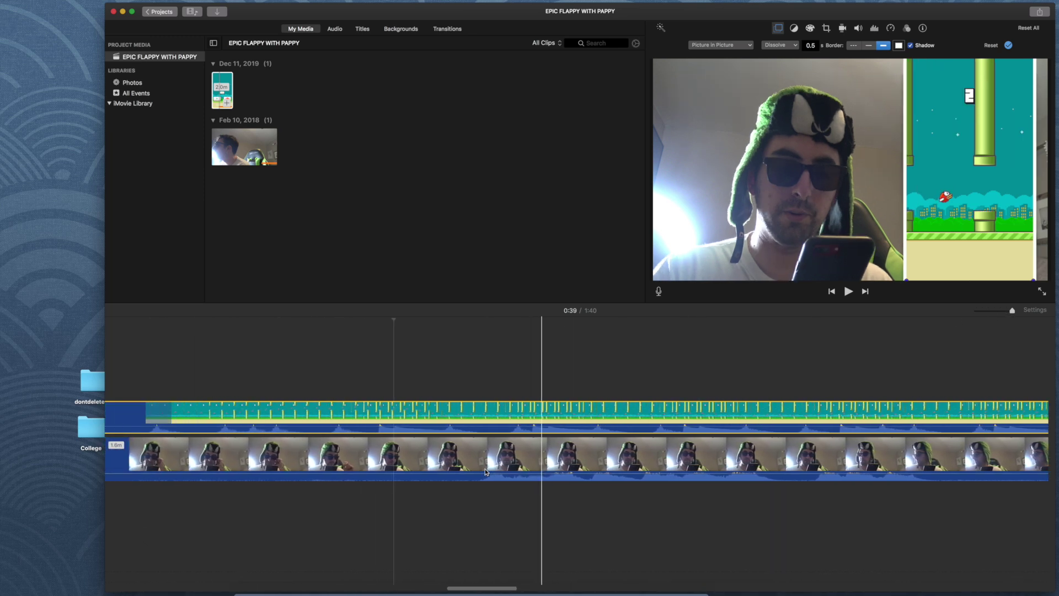
scroll(527, 450, "left", 5)
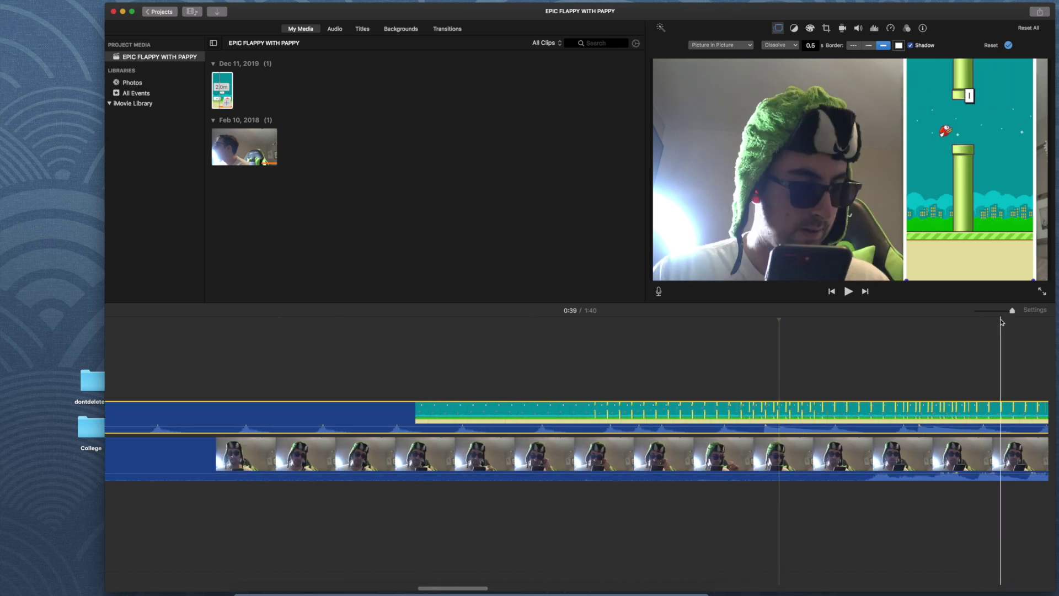
left_click_drag(1012, 311, 999, 312)
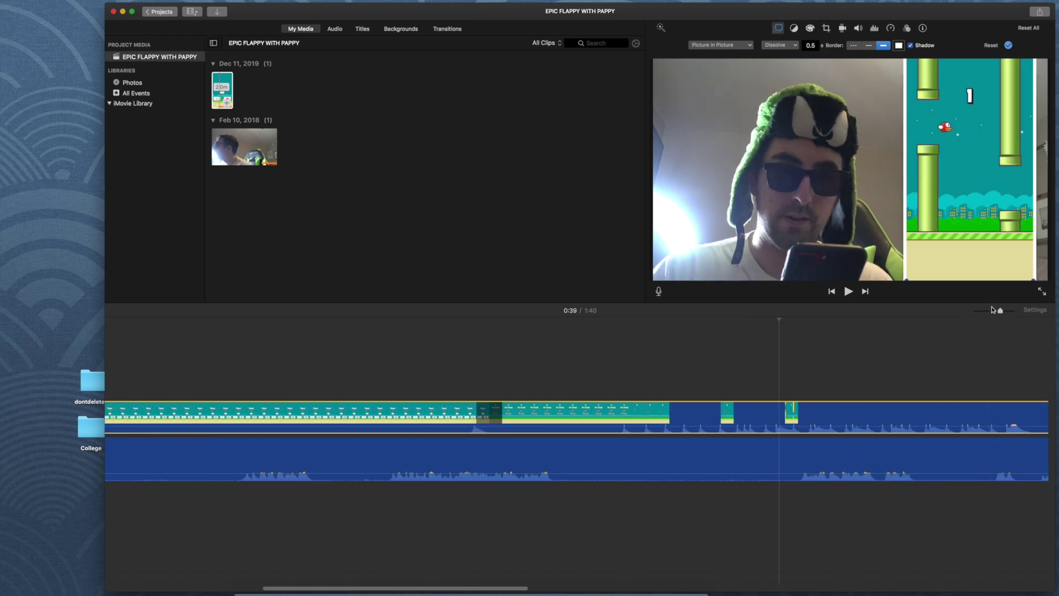
scroll(788, 468, "right", 2)
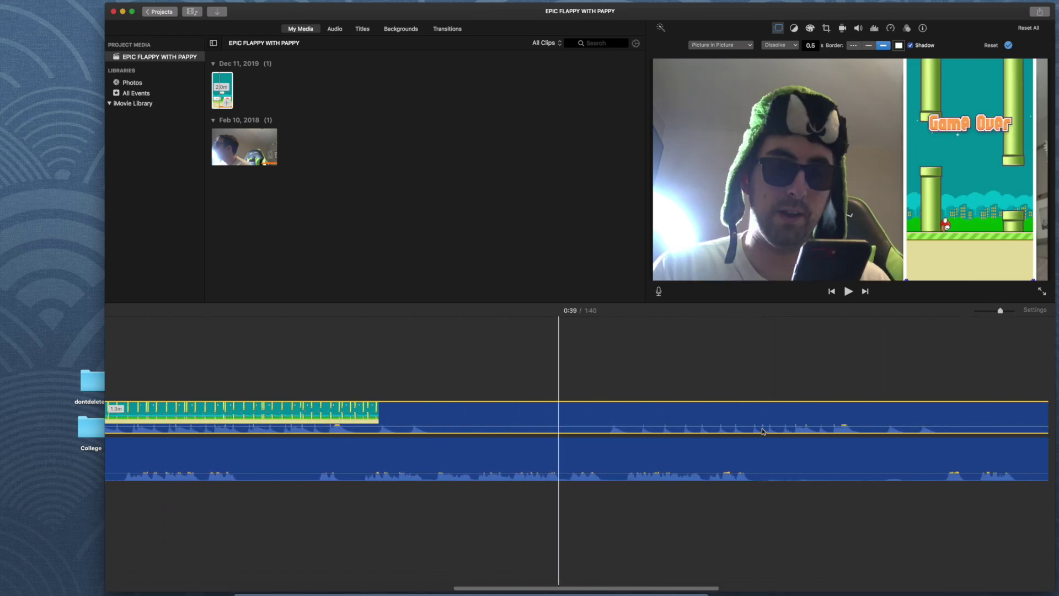
left_click(728, 411)
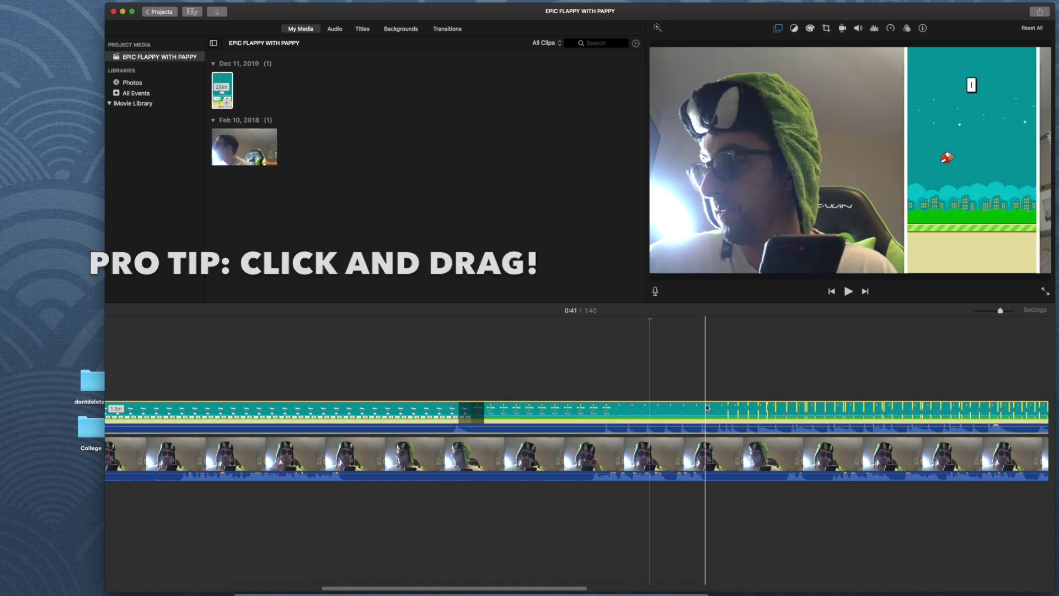
Play back the picture-in-picture section, then zoom out until both whole clips are visible
key("space")
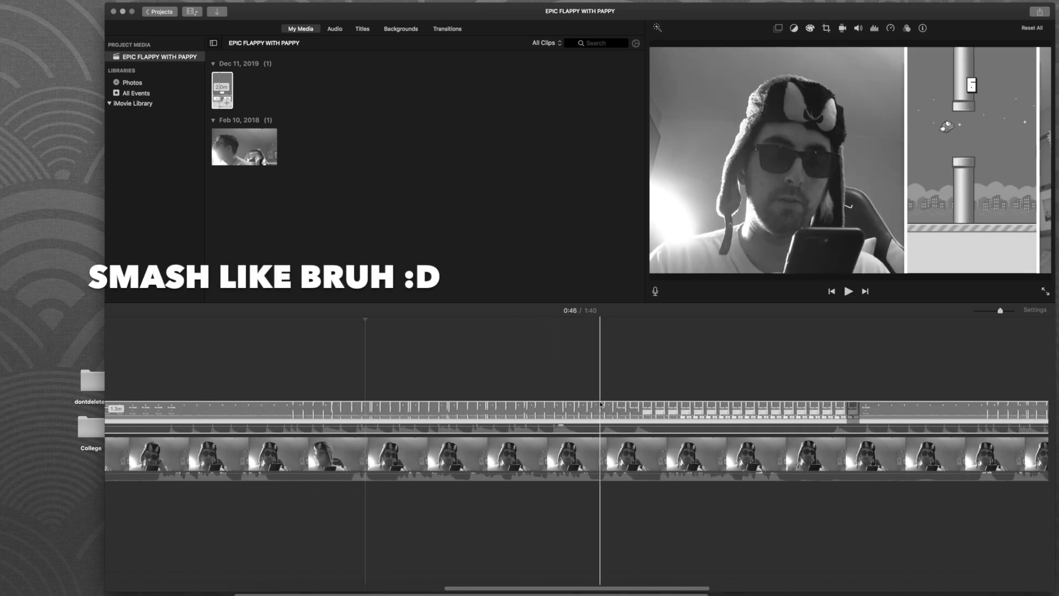
left_click(760, 418)
key("space")
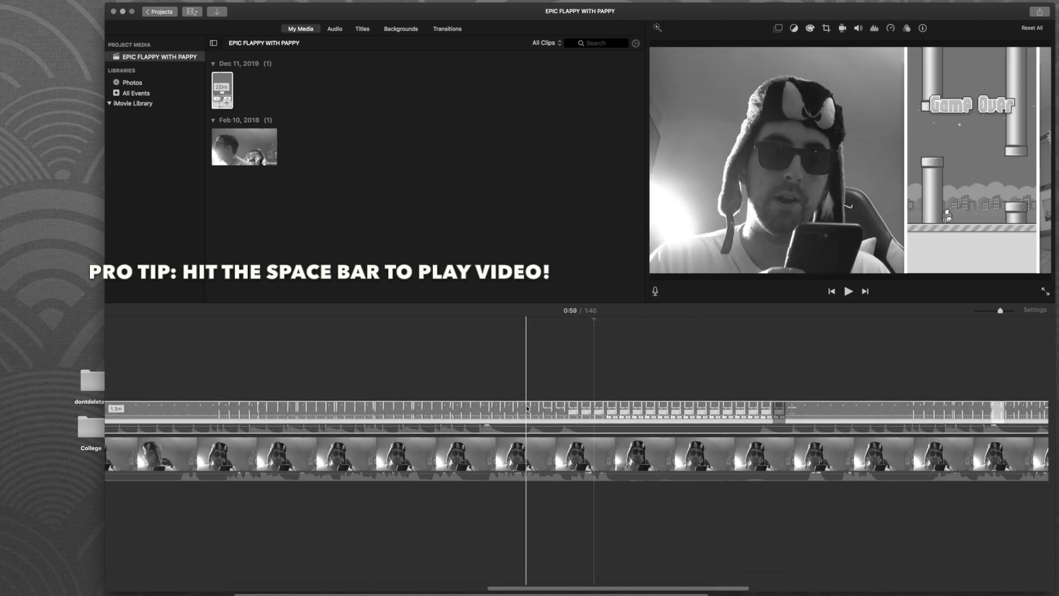
key("super+equal")
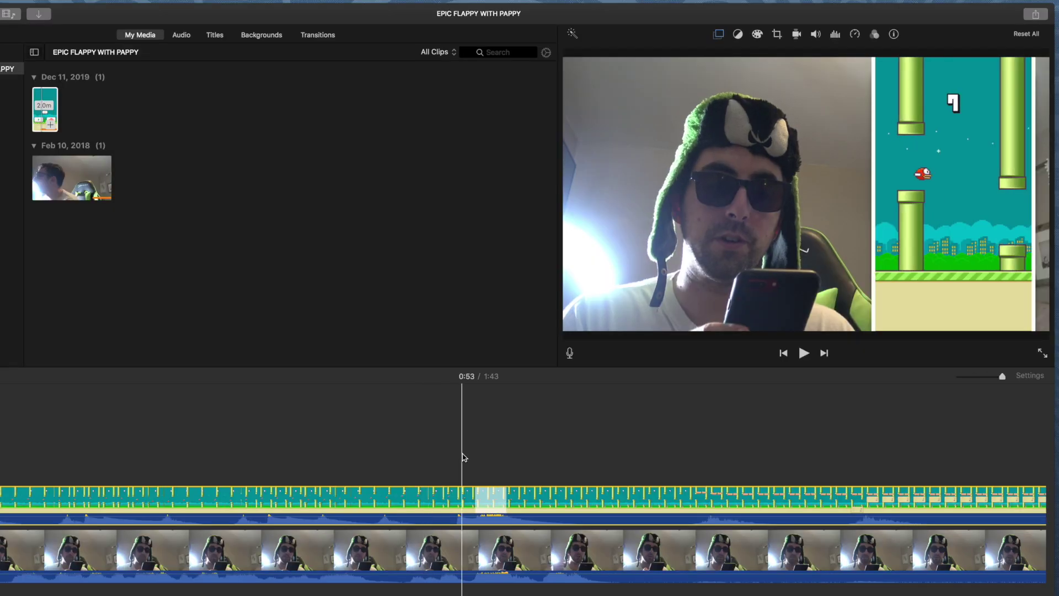
key("space")
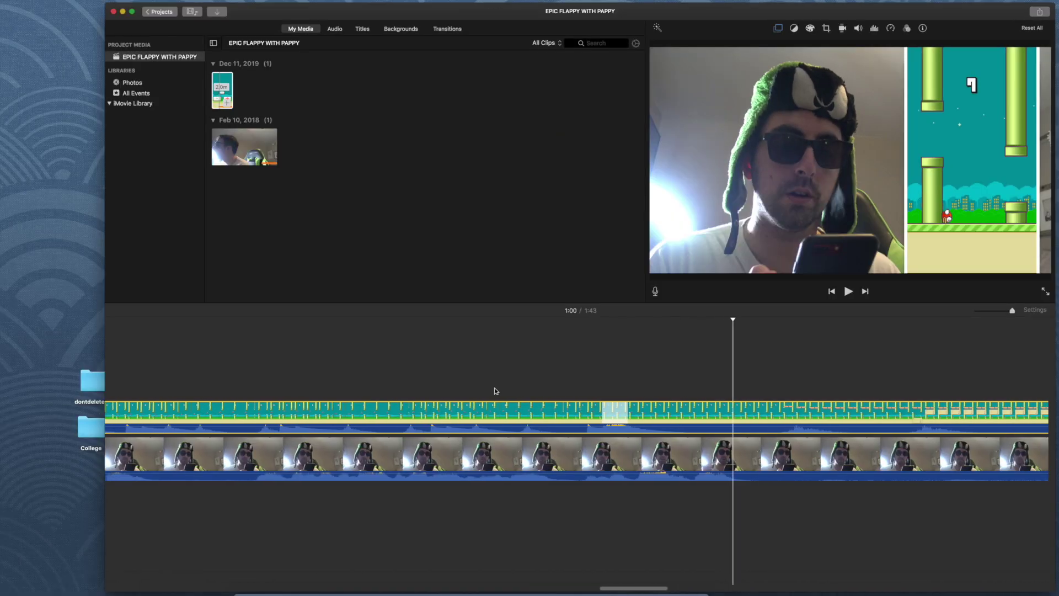
key("space")
left_click_drag(1003, 376, 972, 378)
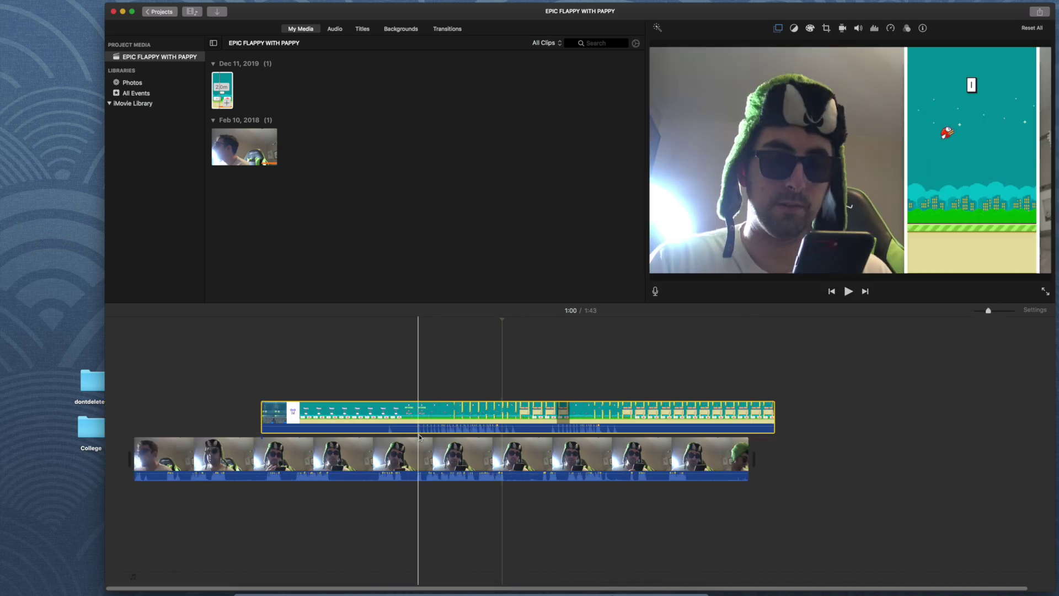
Split the webcam and gameplay clips at 0:39 and delete both left-hand pieces
left_click(379, 458)
key("super+equal")
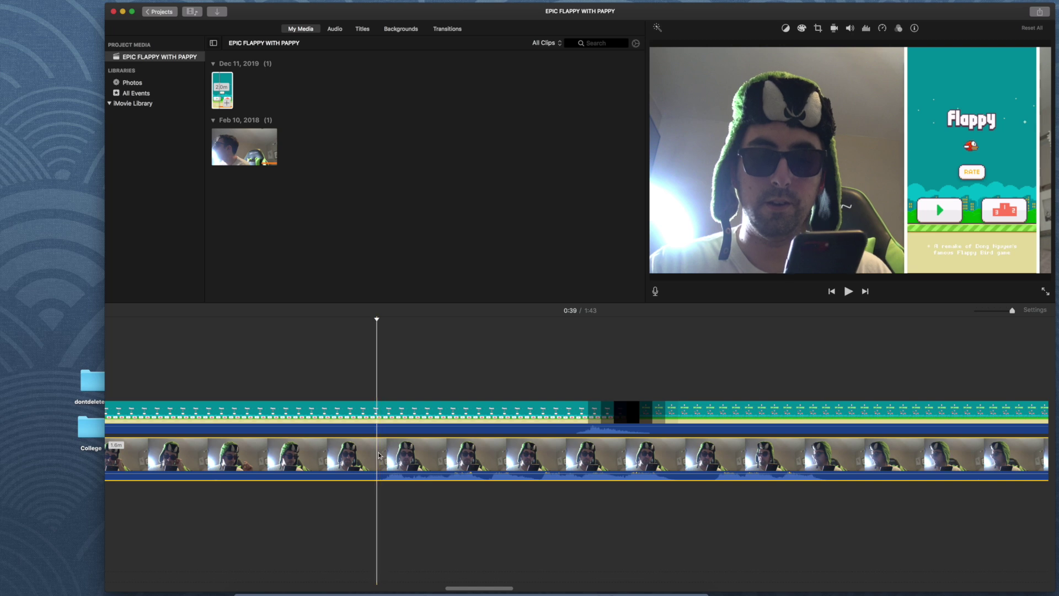
right_click(380, 455)
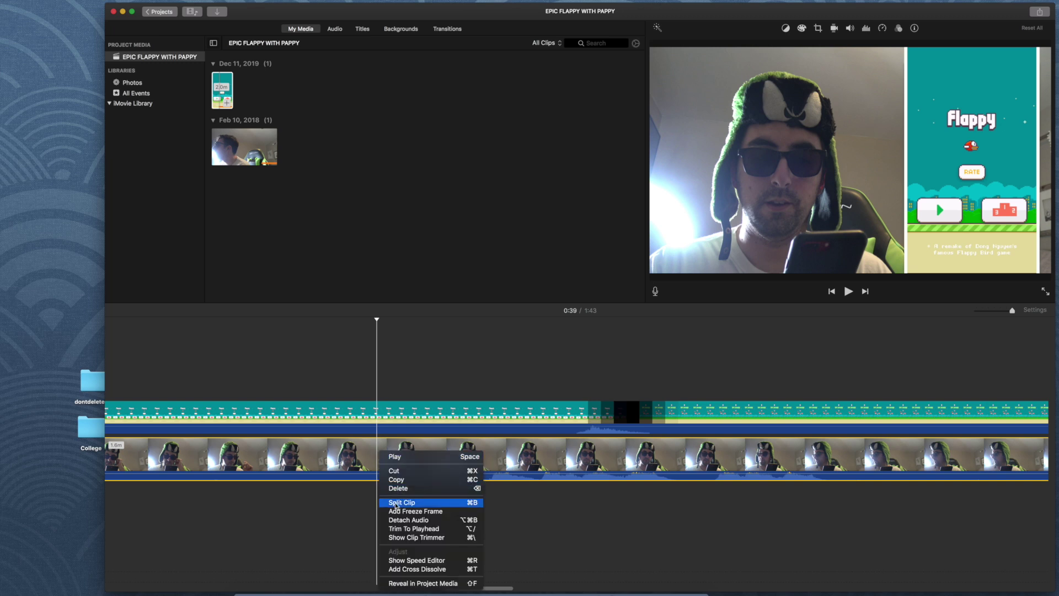
left_click(396, 504)
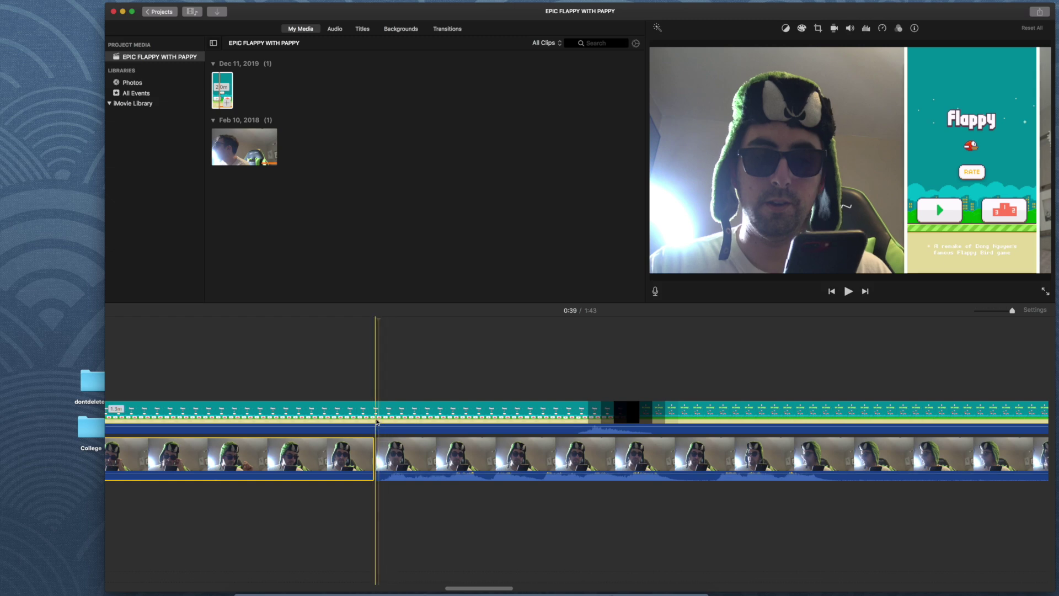
left_click(377, 421)
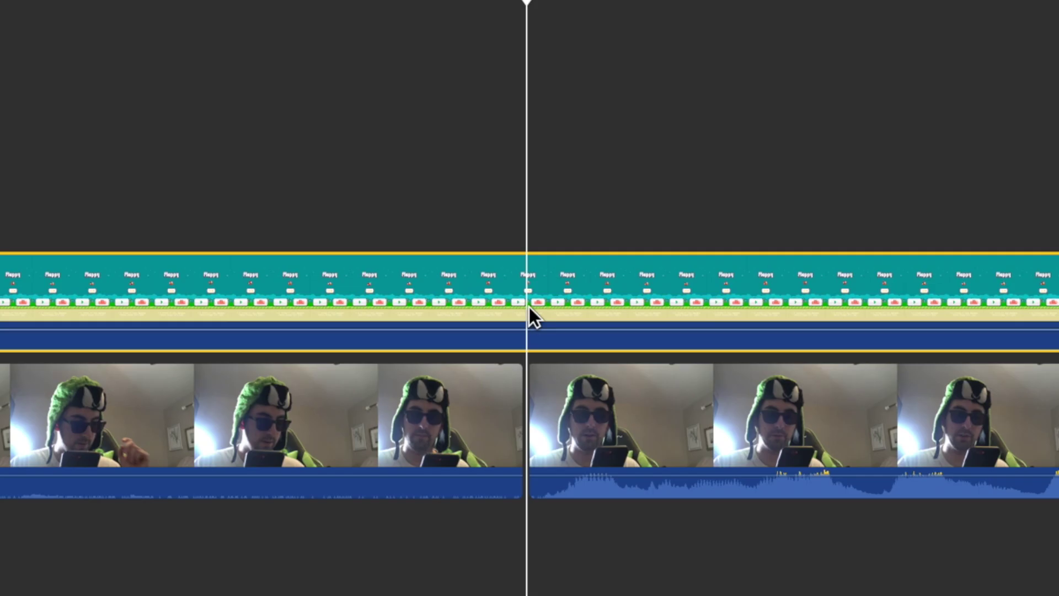
right_click(530, 308)
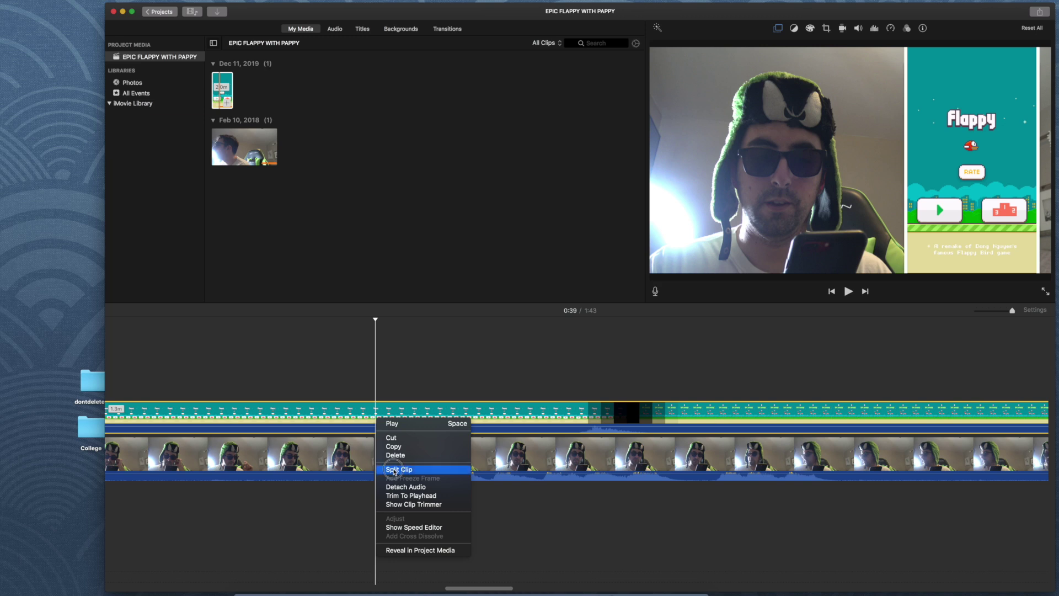
left_click(394, 469)
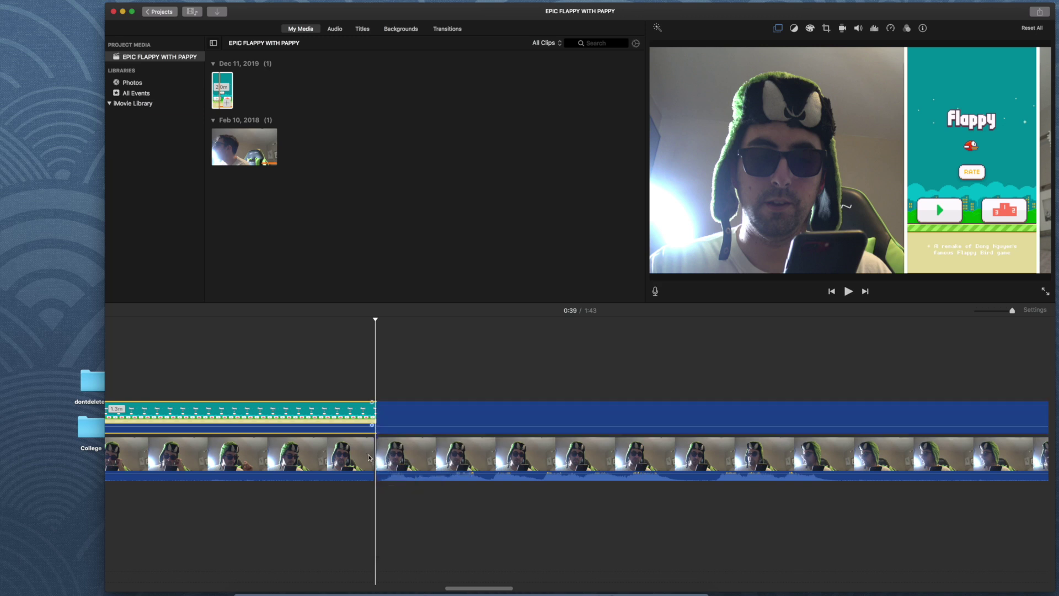
right_click(358, 419)
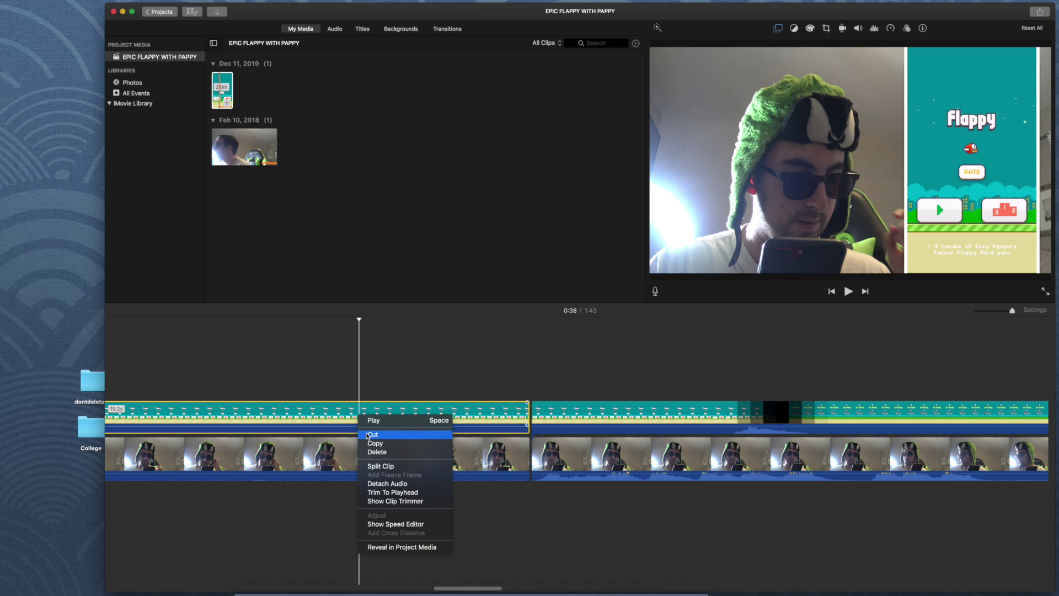
left_click(368, 435)
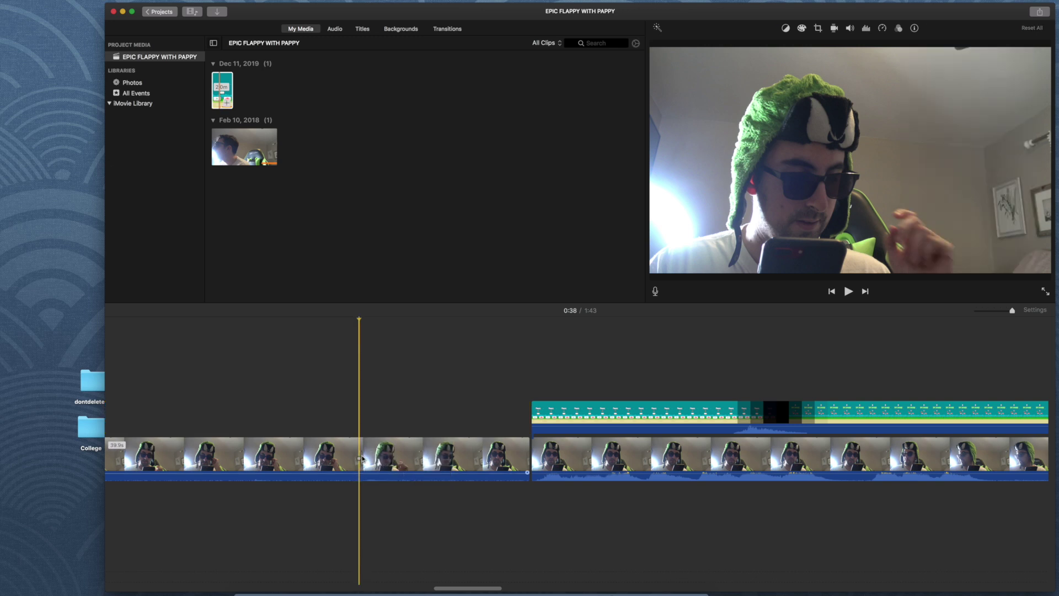
right_click(363, 458)
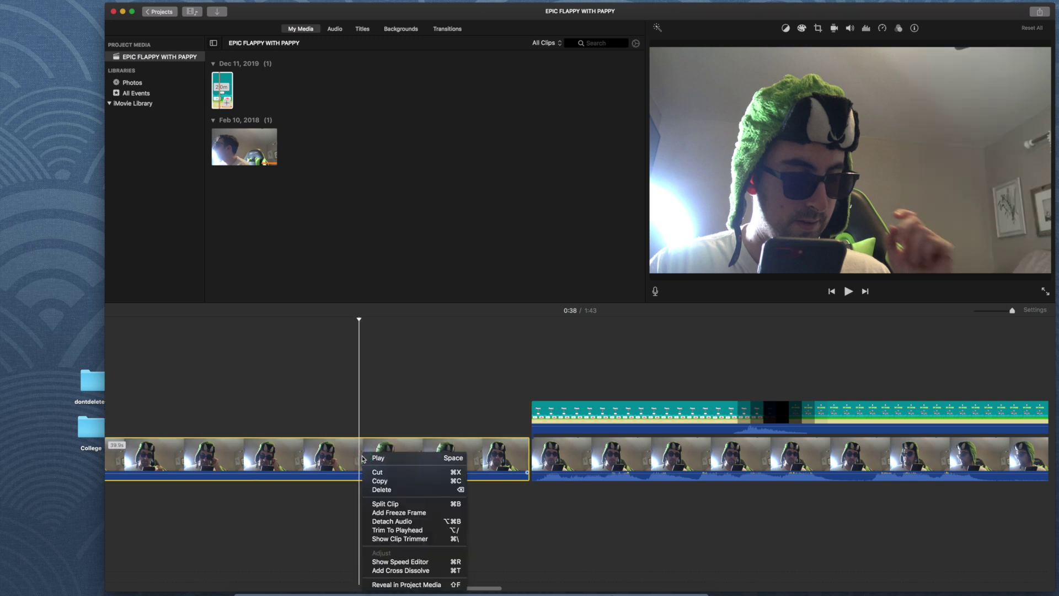
left_click(383, 475)
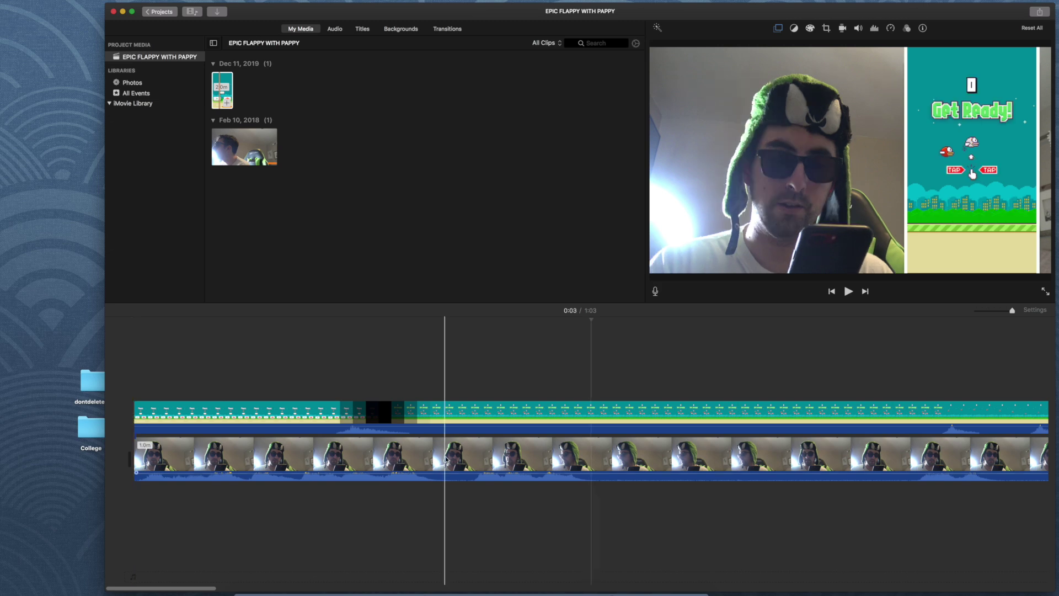
Split both the webcam and gameplay clips at 0:02 and again at 0:06
left_click(446, 459)
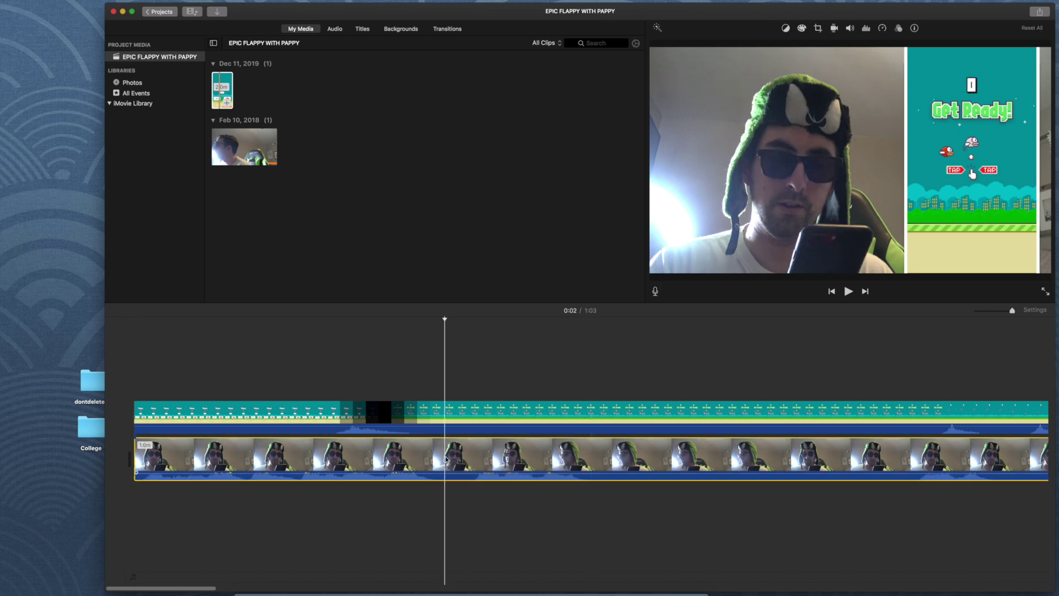
left_click(441, 459)
right_click(441, 459)
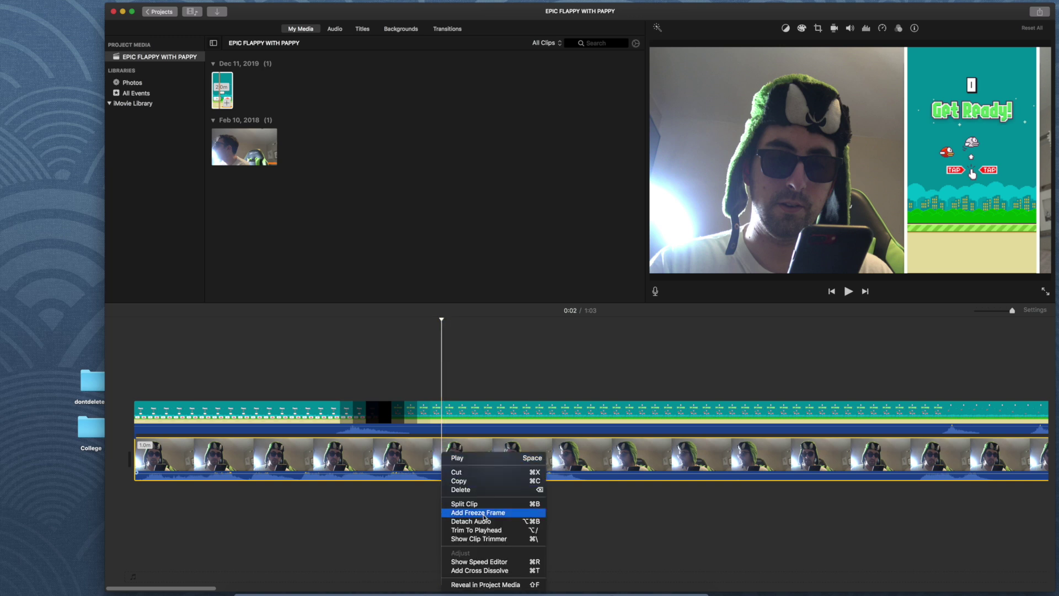
left_click(469, 502)
left_click(443, 413)
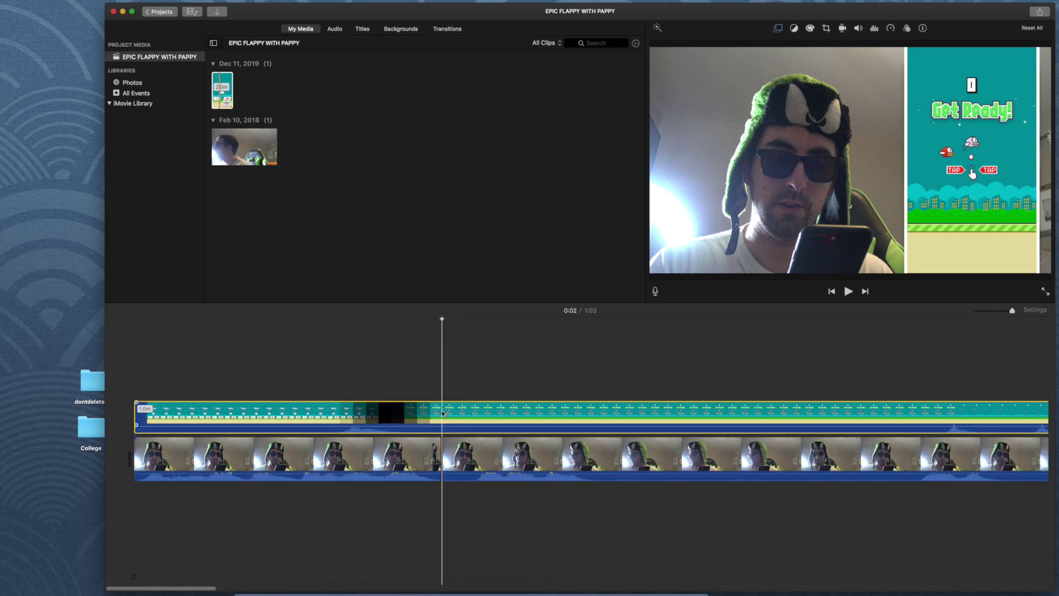
right_click(443, 412)
left_click(449, 462)
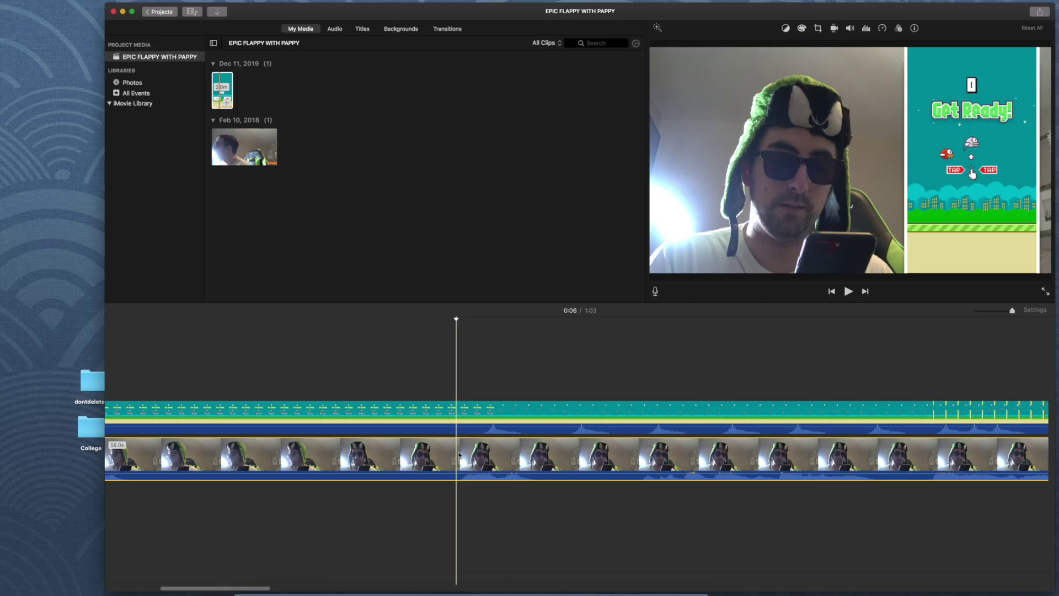
right_click(460, 452)
left_click(503, 503)
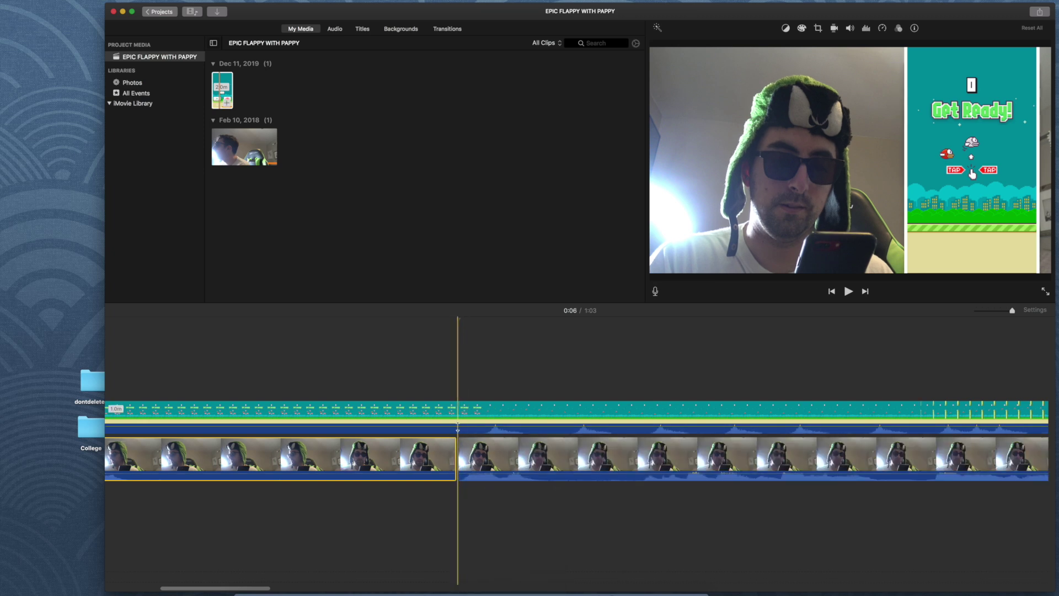
right_click(458, 417)
left_click(486, 466)
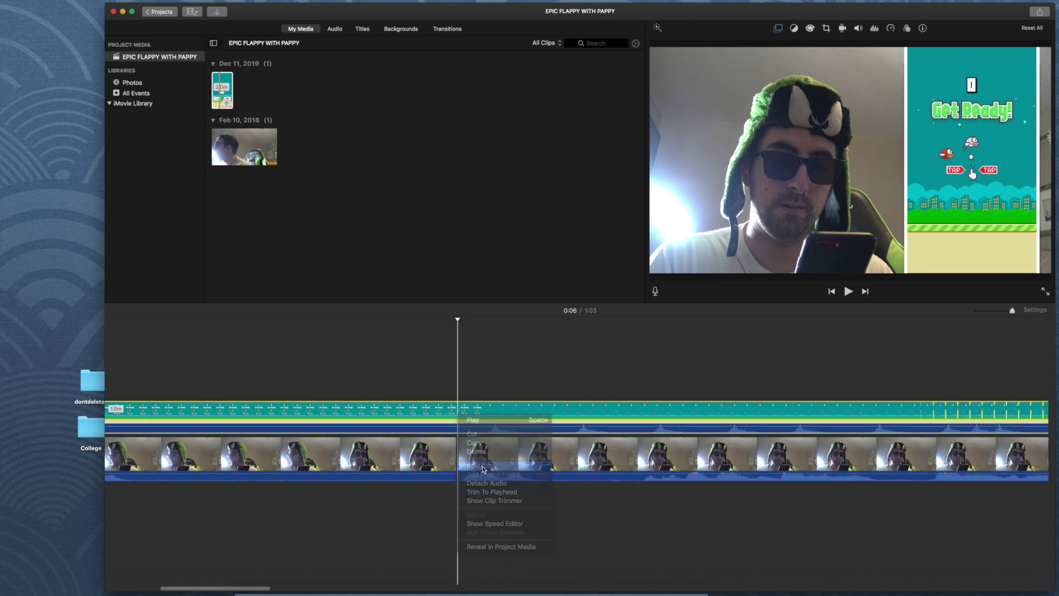
Cut the short unwanted clip so the movie runs 0:59
scroll(390, 418, "left", 5)
right_click(410, 407)
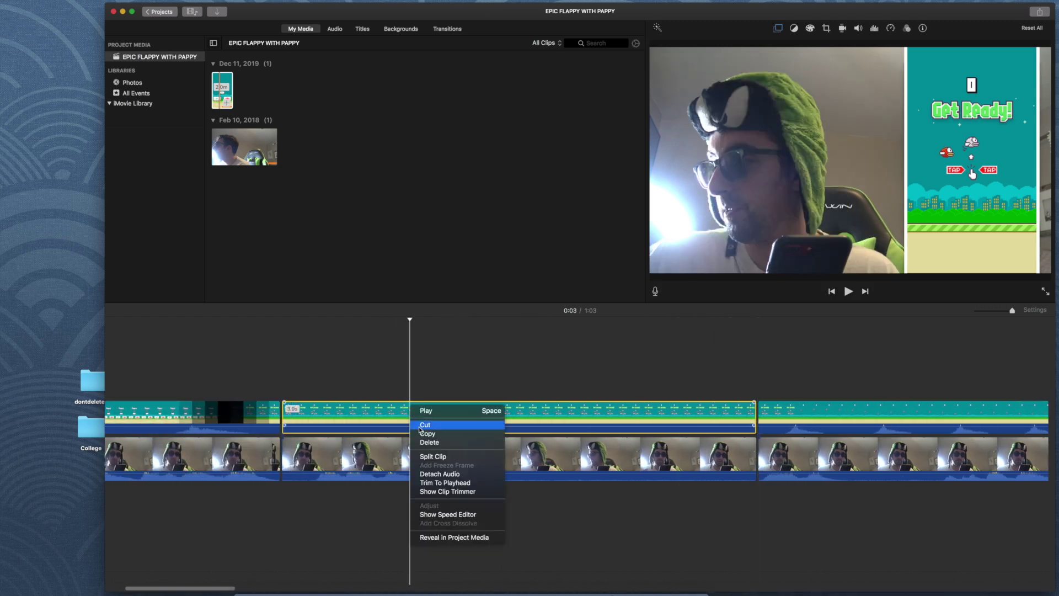
left_click(422, 426)
right_click(415, 446)
left_click(422, 467)
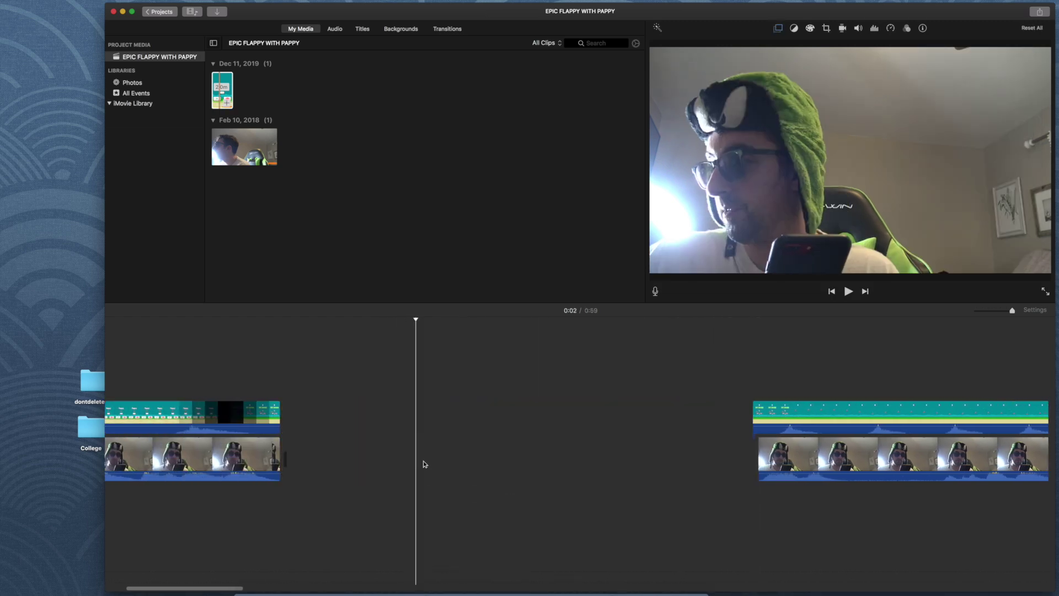
Play to 0:16 and split both the webcam and Flappy Bird clips there
key("space")
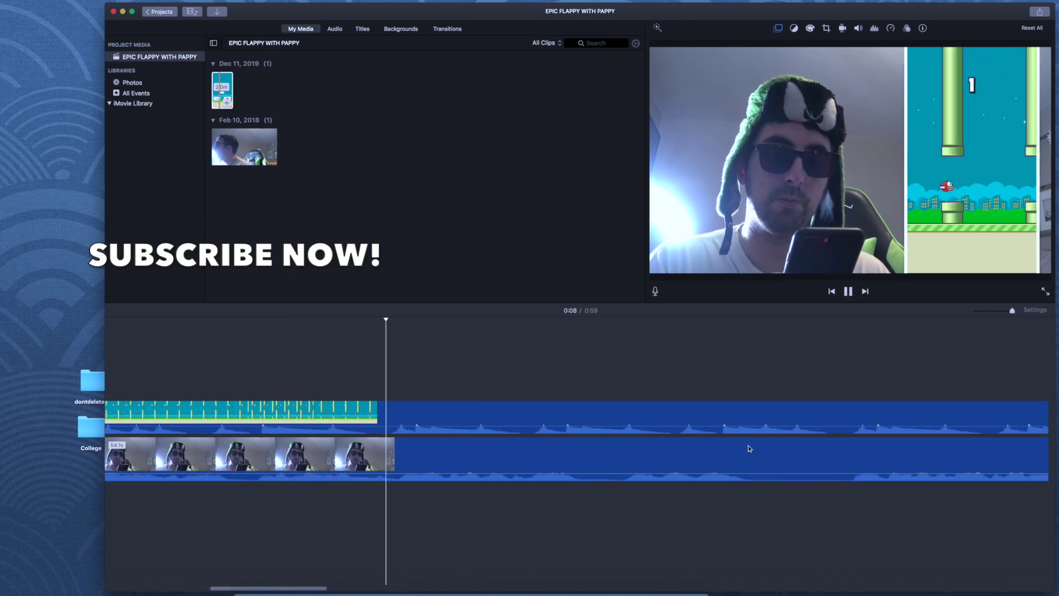
key("space")
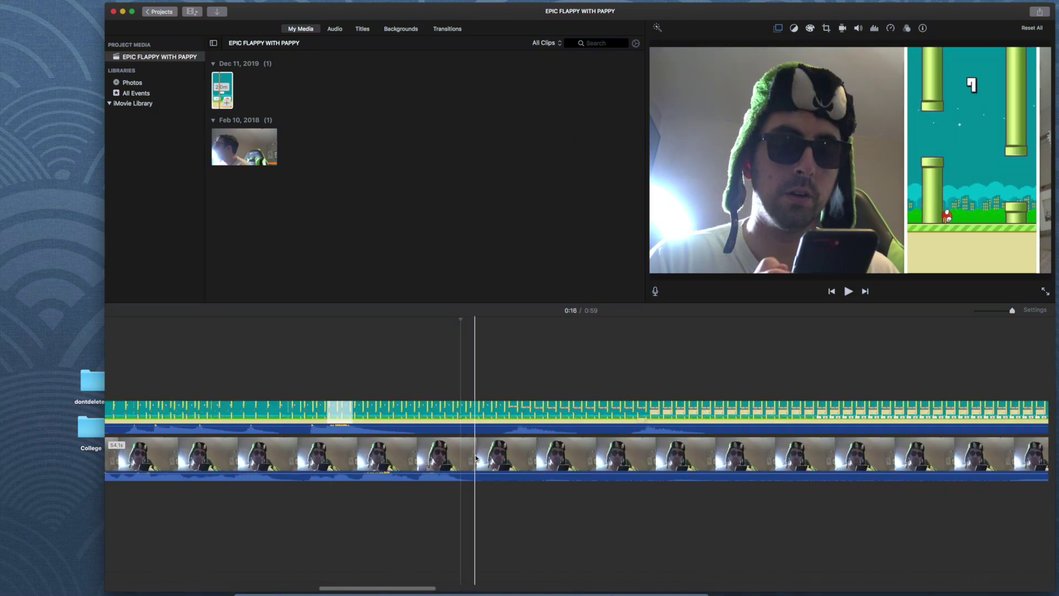
left_click(477, 458)
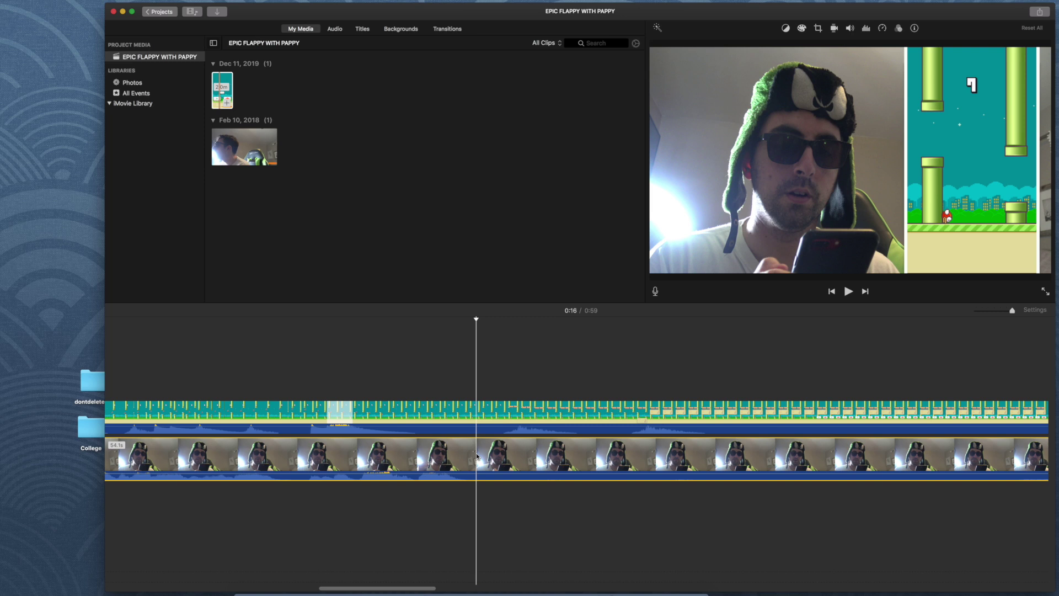
right_click(477, 455)
left_click(505, 504)
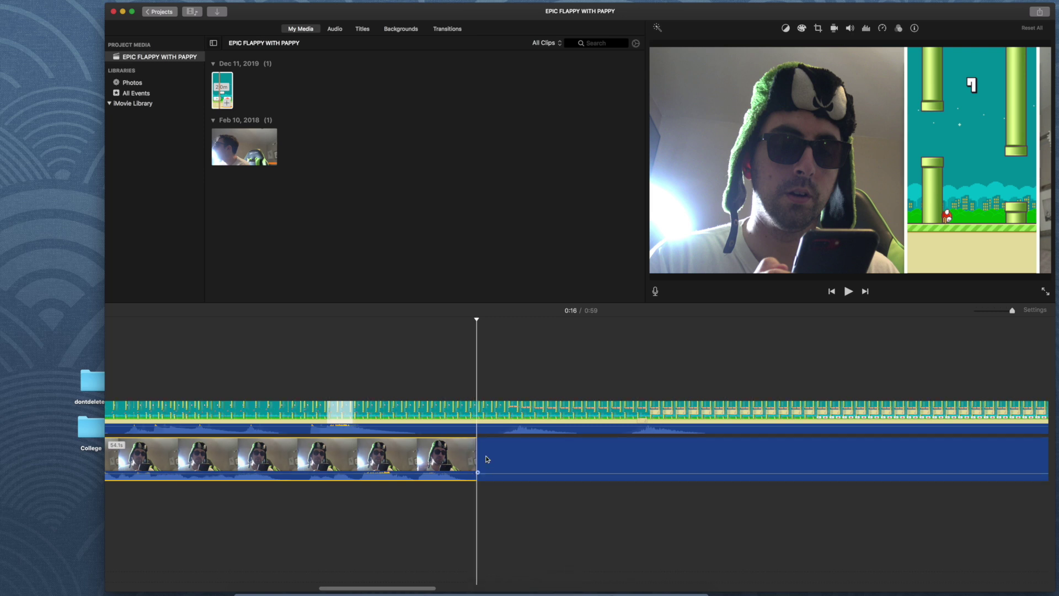
left_click(477, 418)
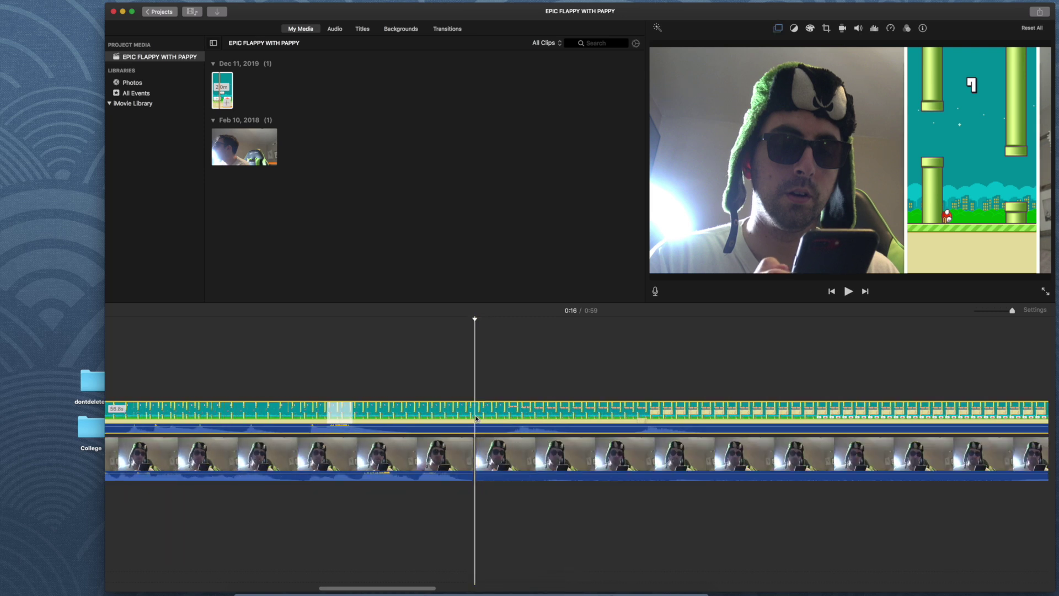
right_click(477, 418)
left_click(503, 466)
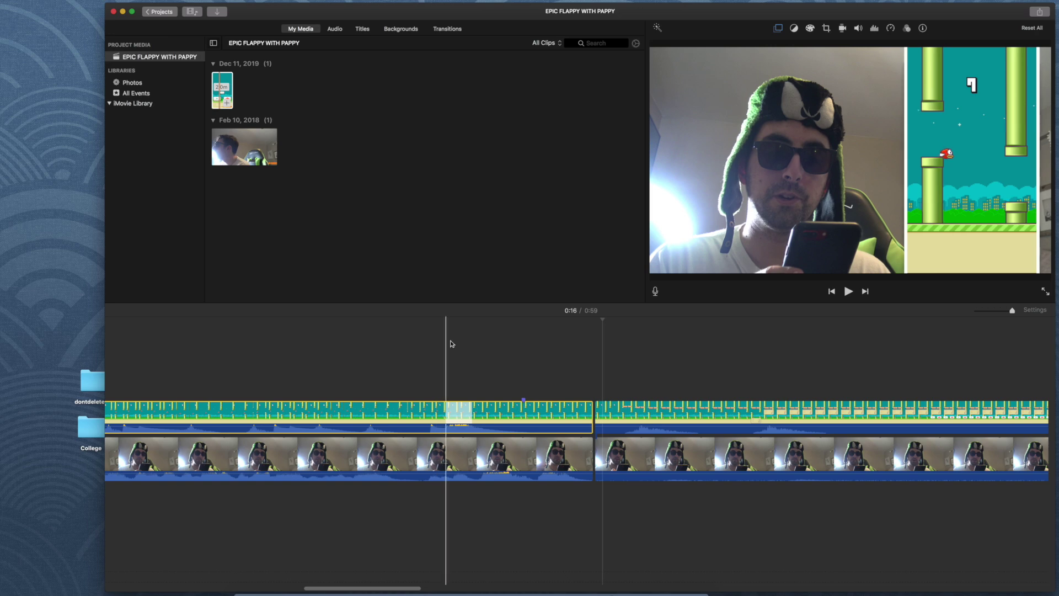
key("shift+f")
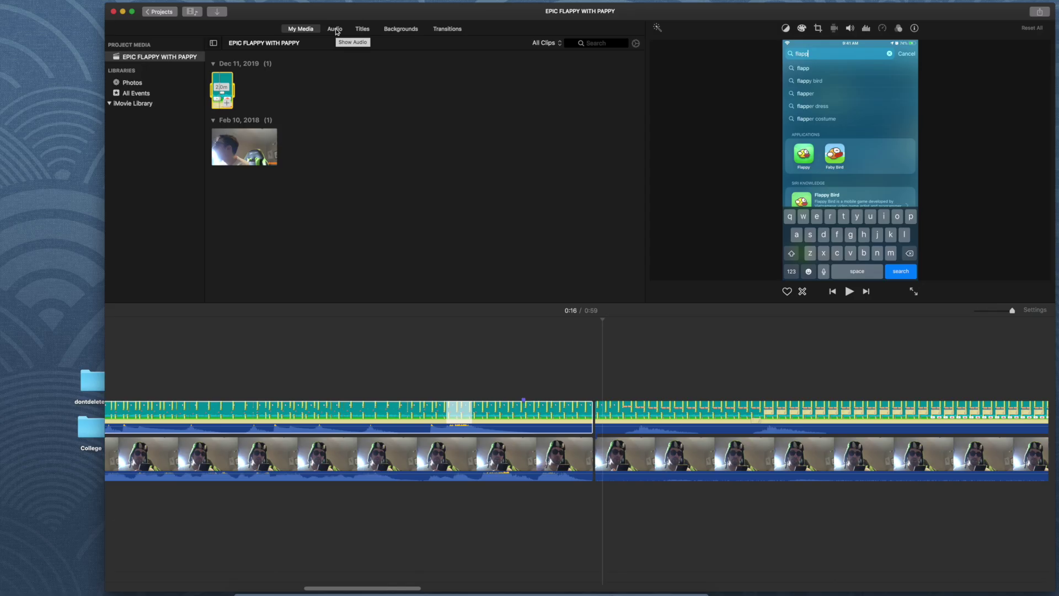
Browse the built-in Sound Effects, previewing Construction 5 and Cough Cartoon 1
left_click(335, 31)
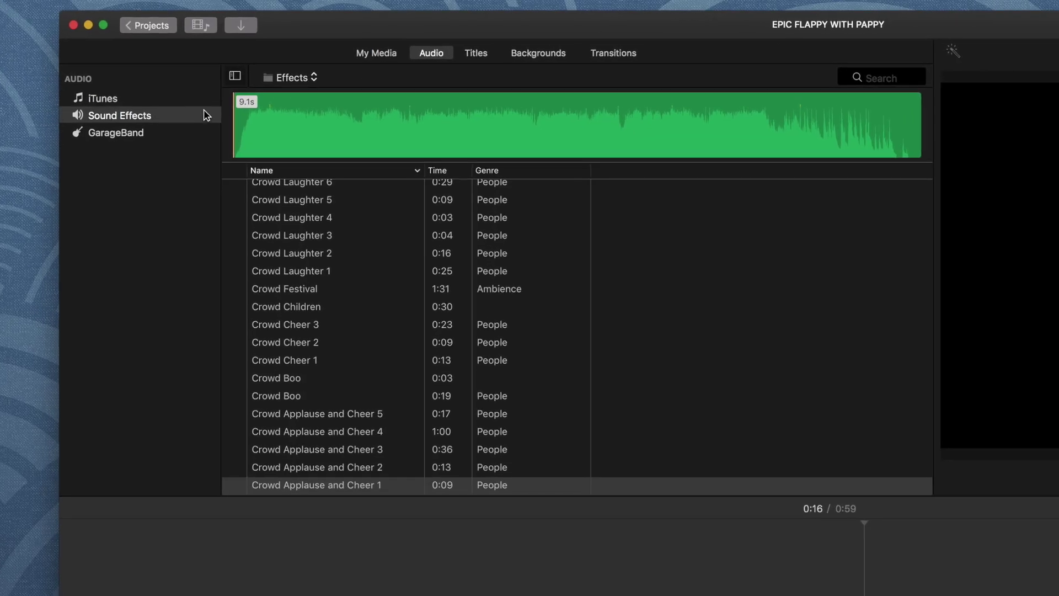
left_click(146, 101)
left_click(156, 111)
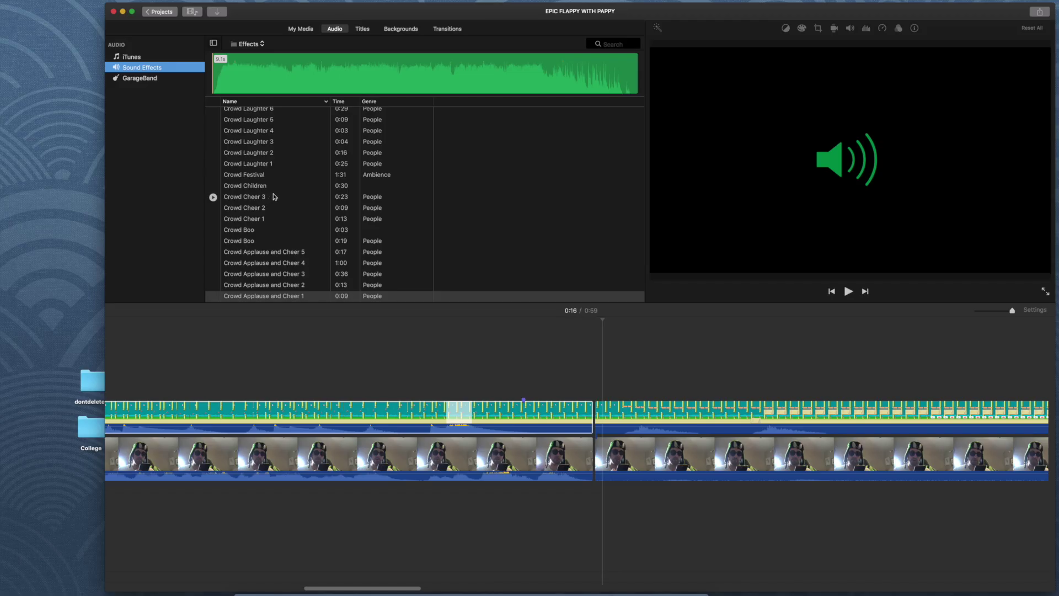
scroll(275, 197, "down", 10)
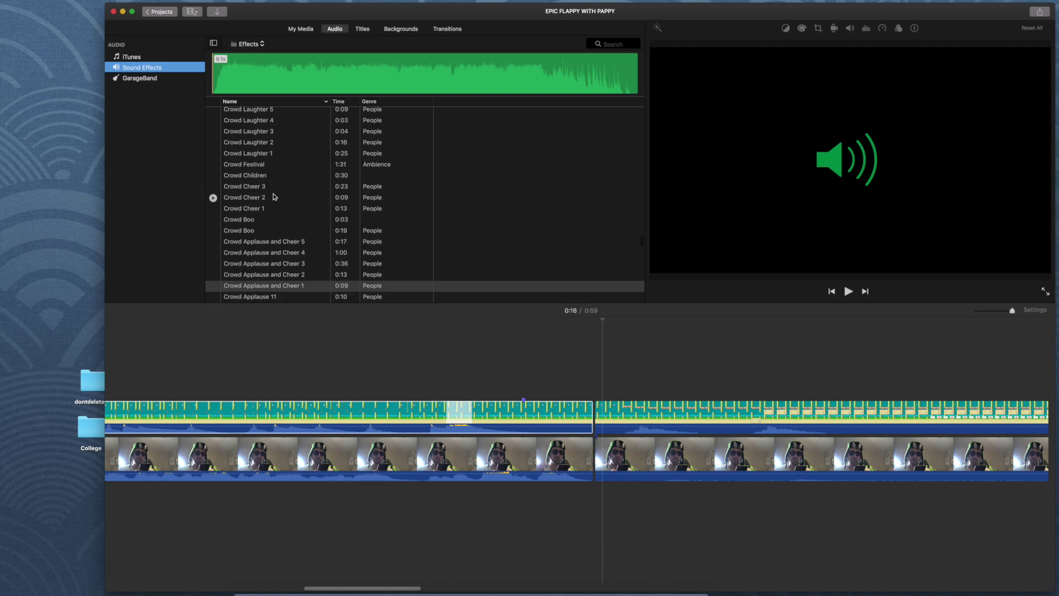
scroll(275, 197, "down", 5)
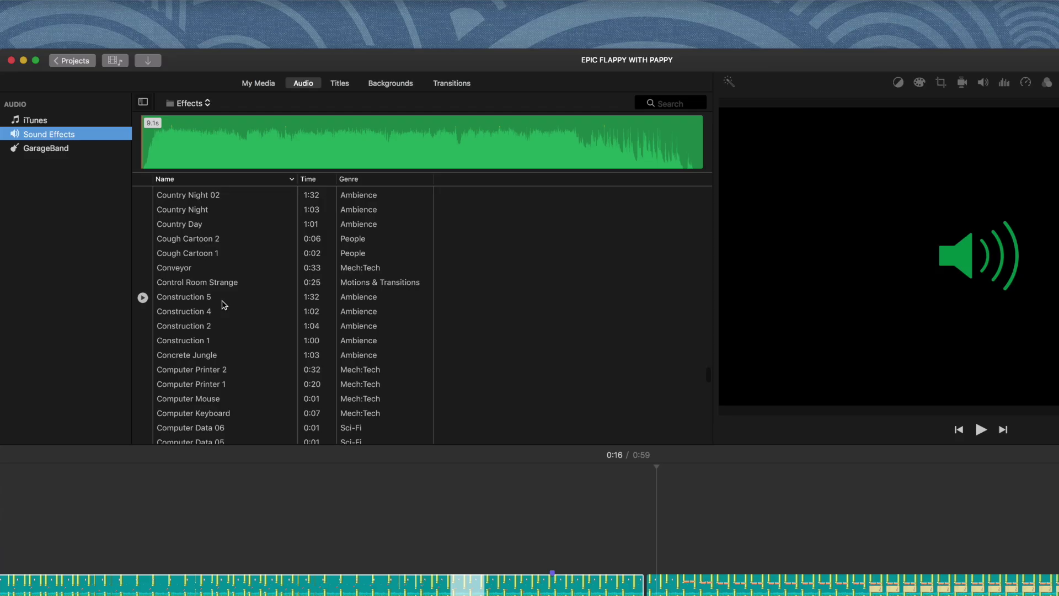
left_click(225, 298)
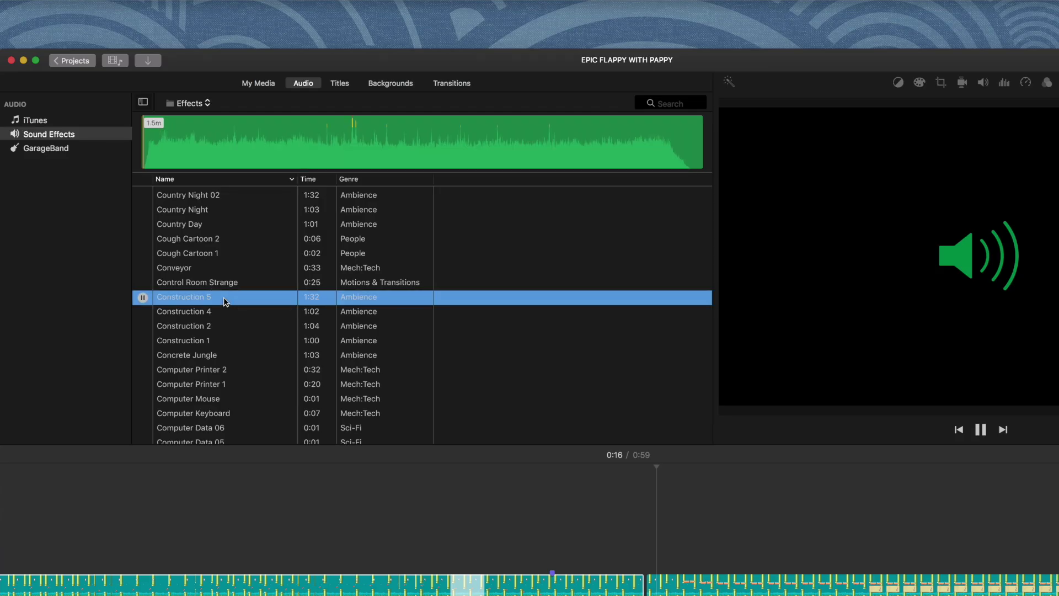
left_click(243, 253)
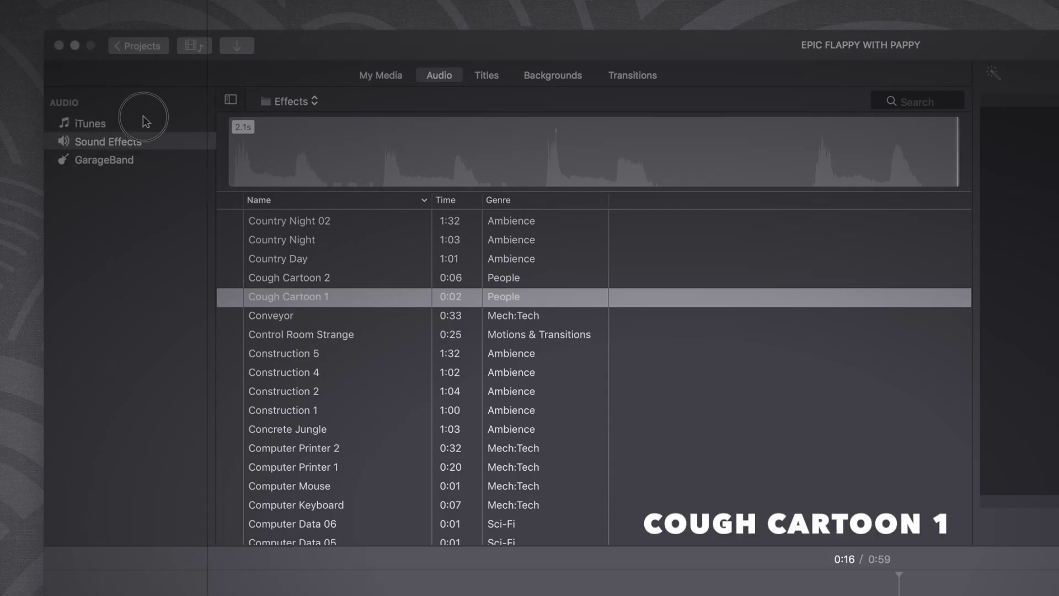
Search the iTunes audio library for 'oof'
left_click(144, 117)
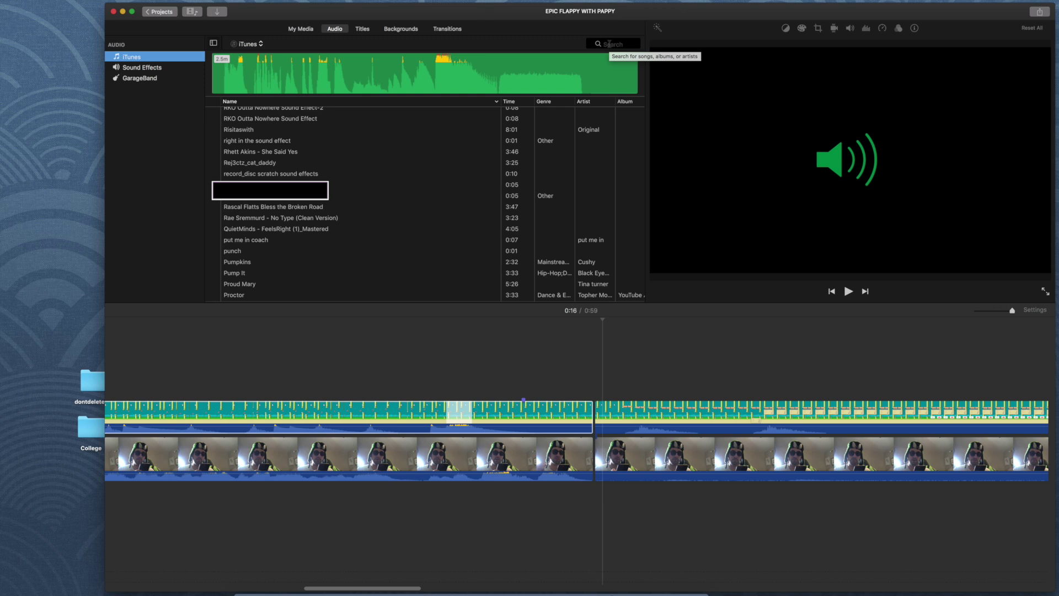
left_click(609, 44)
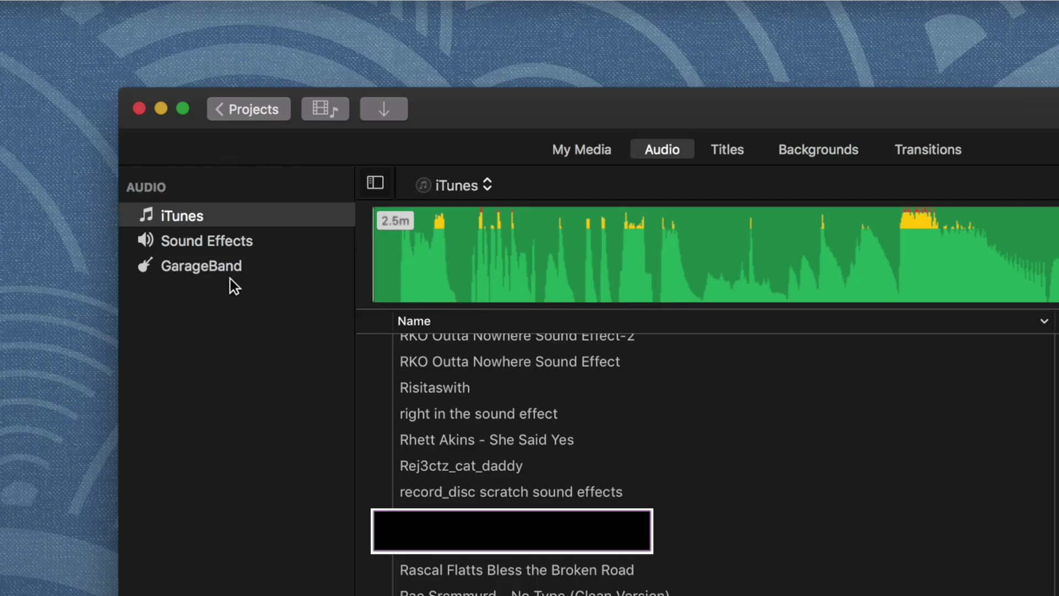
type("oof")
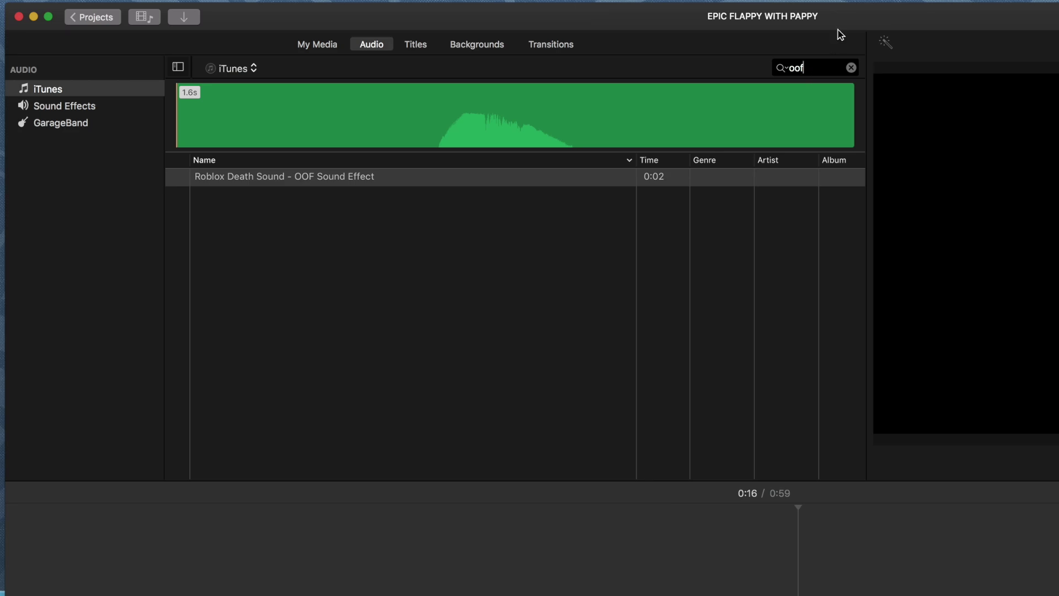
Drag a short range of the OOF sound under the video at about 0:15 and select it
left_click_drag(506, 121, 566, 595)
left_click_drag(458, 511, 456, 503)
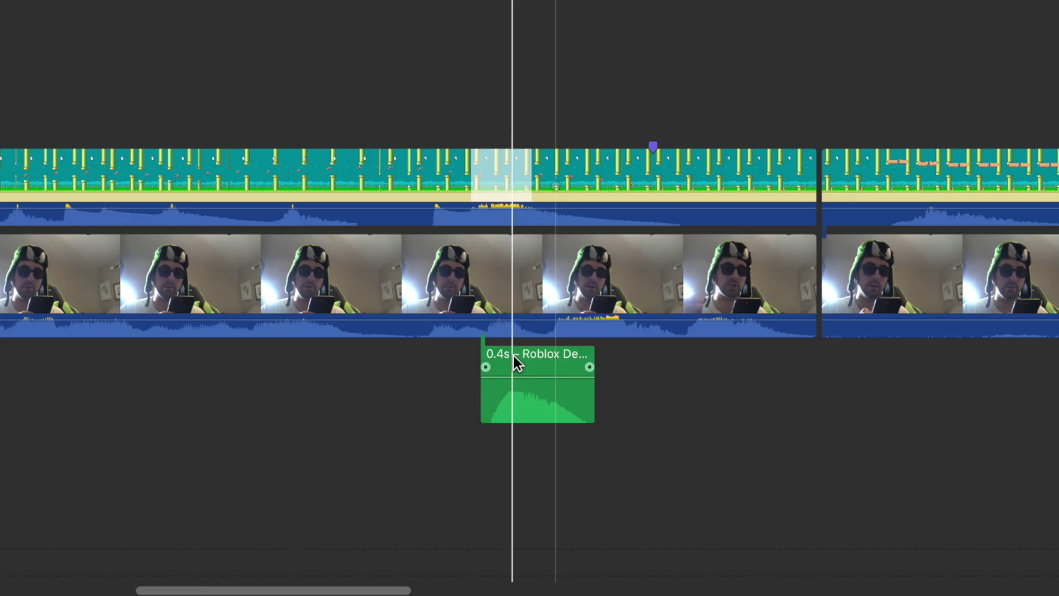
left_click(465, 488)
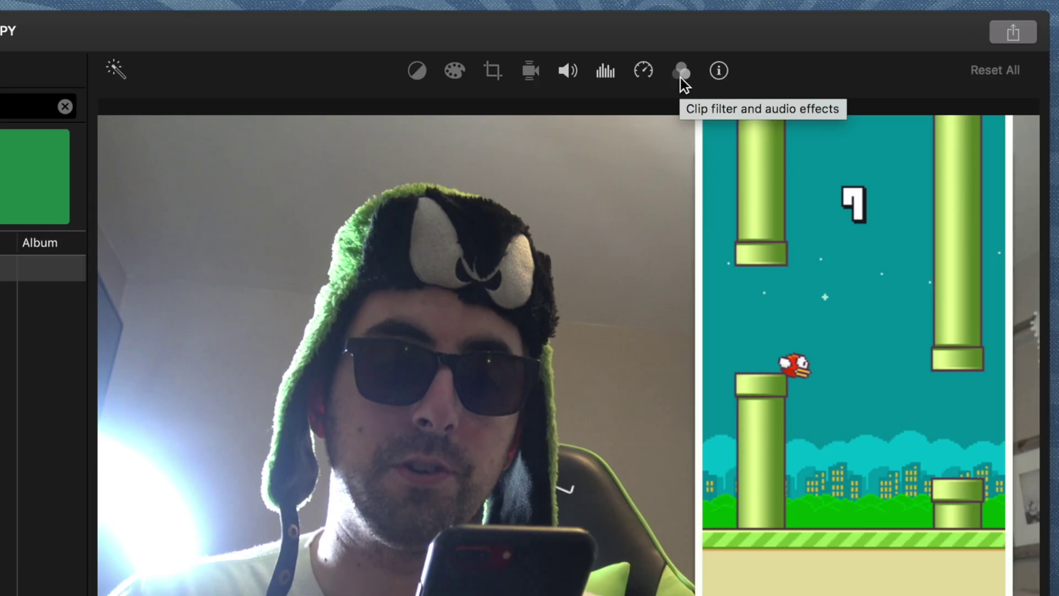
left_click(681, 76)
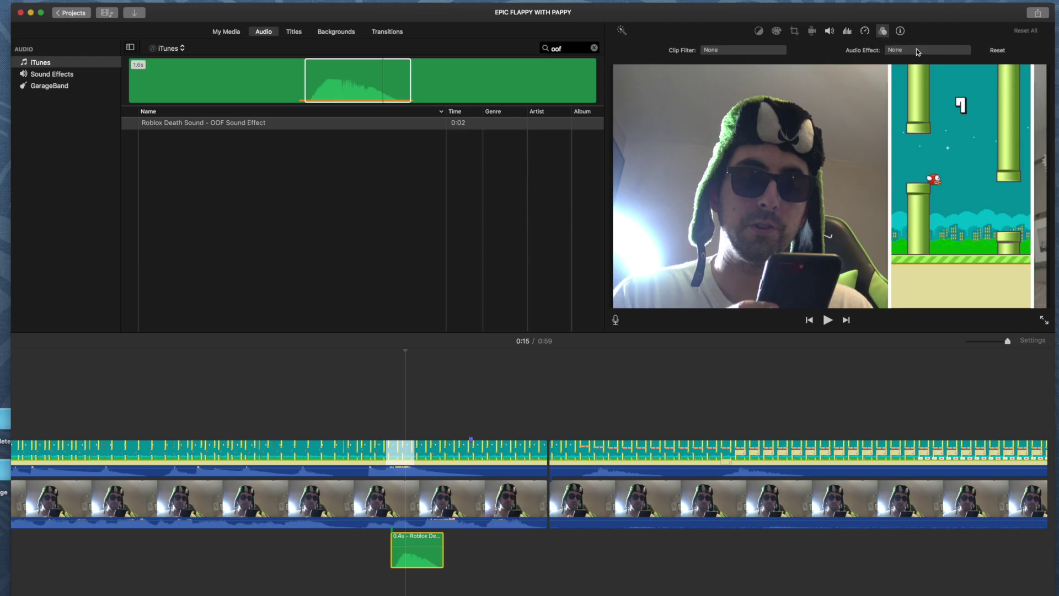
Apply Echo Delay to the OOF clip, boost its volume, and lengthen it to 1.0 s
left_click(916, 49)
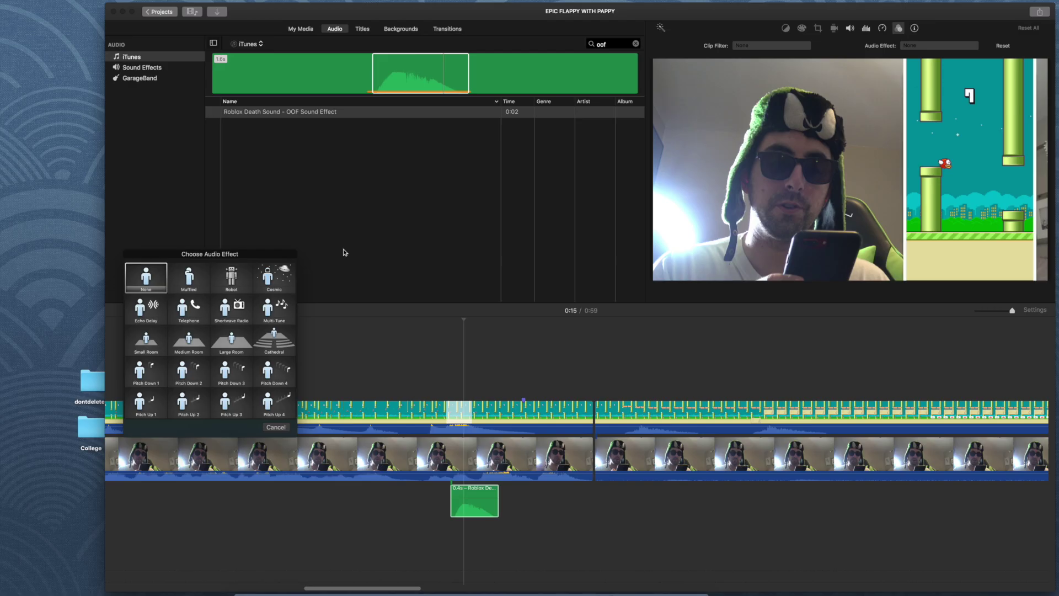
left_click(145, 310)
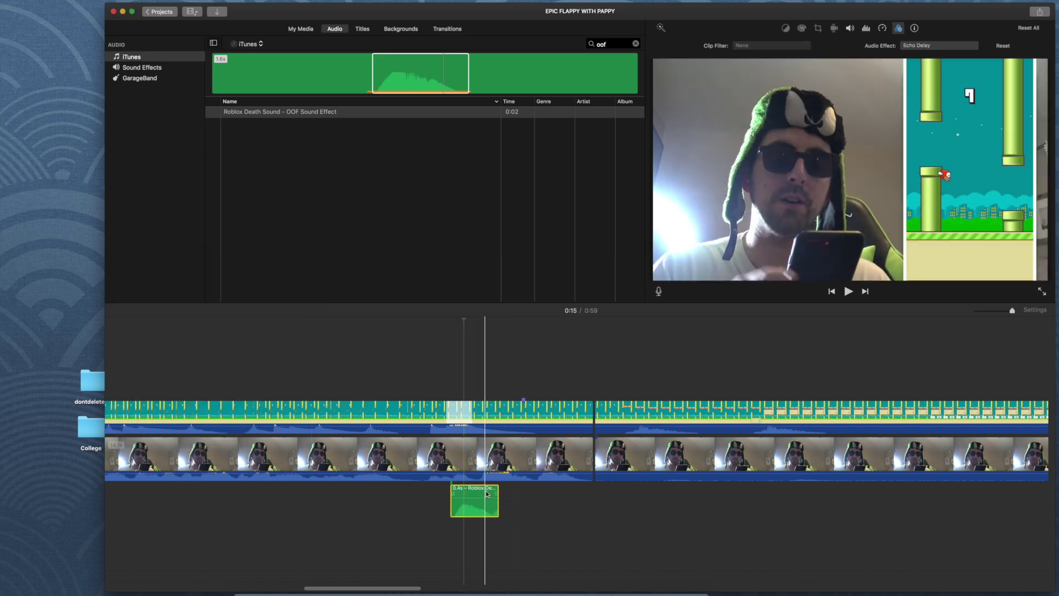
left_click(488, 497)
left_click_drag(488, 496, 486, 495)
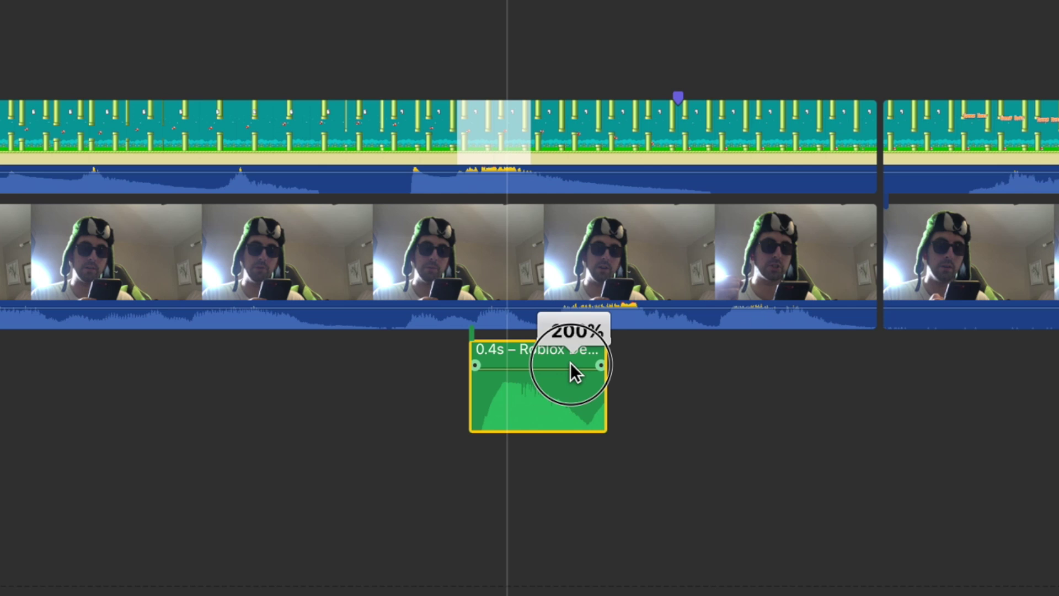
mouse_move(568, 370)
left_mouse_down()
mouse_move(557, 370)
mouse_move(557, 385)
mouse_move(551, 369)
left_mouse_up()
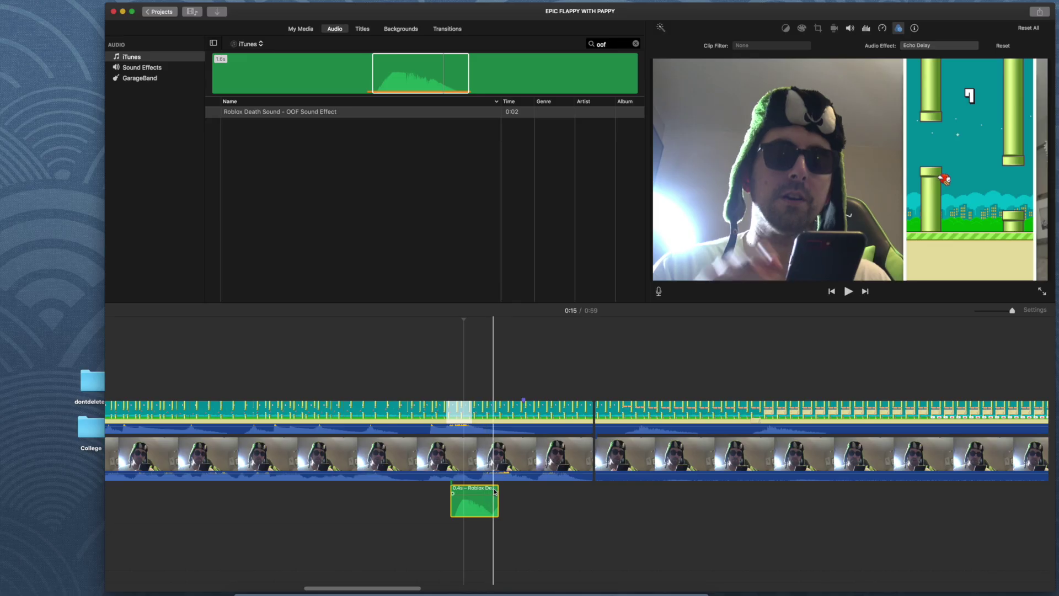
left_click_drag(495, 491, 611, 489)
left_click(635, 447)
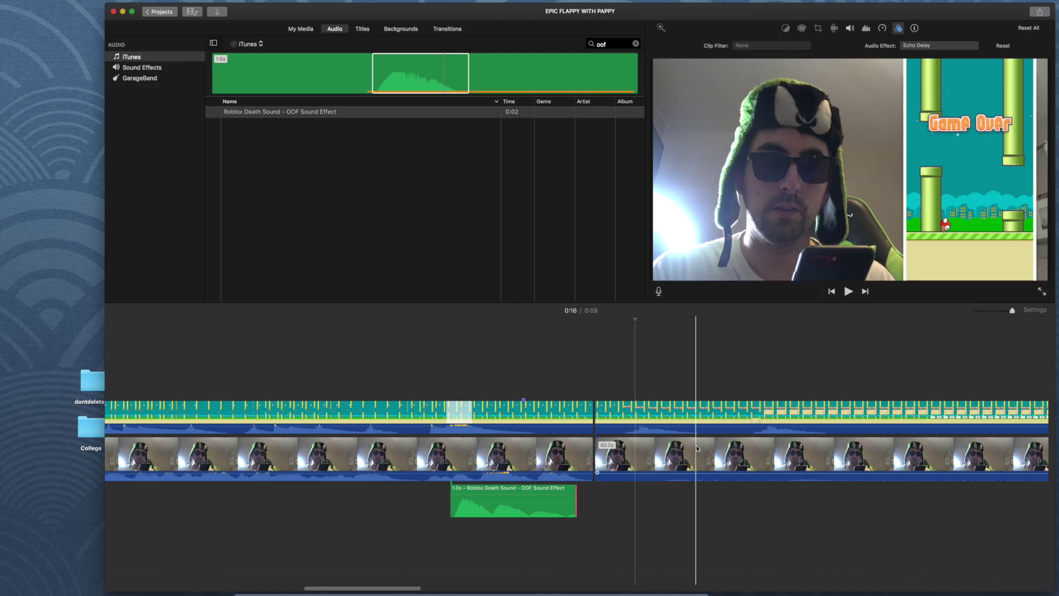
Play back the edit, then split the webcam and gameplay overlay clips at the playhead
scroll(697, 448, "right", 10)
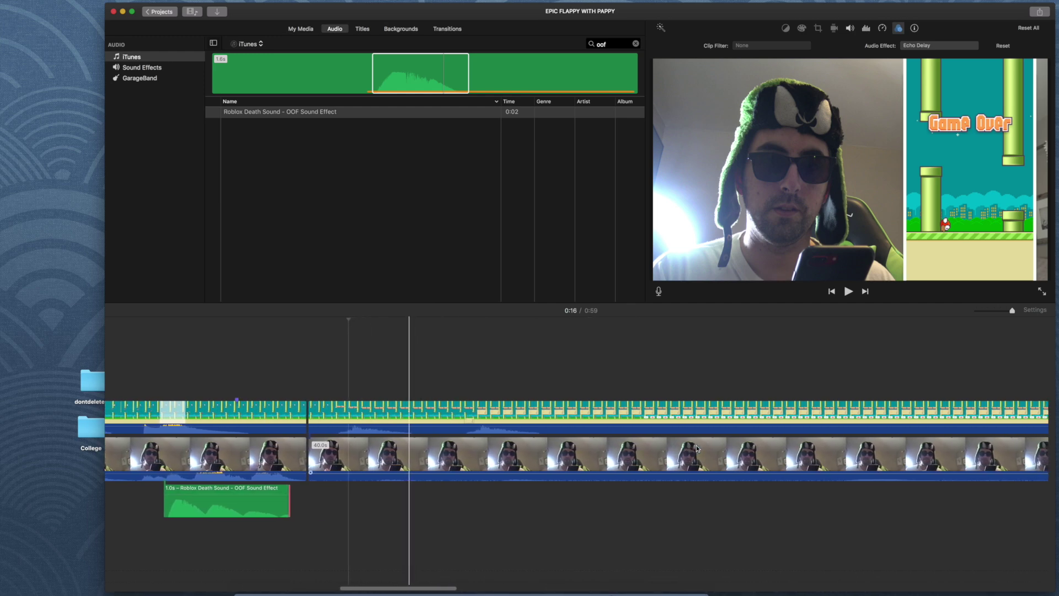
scroll(698, 449, "right", 10)
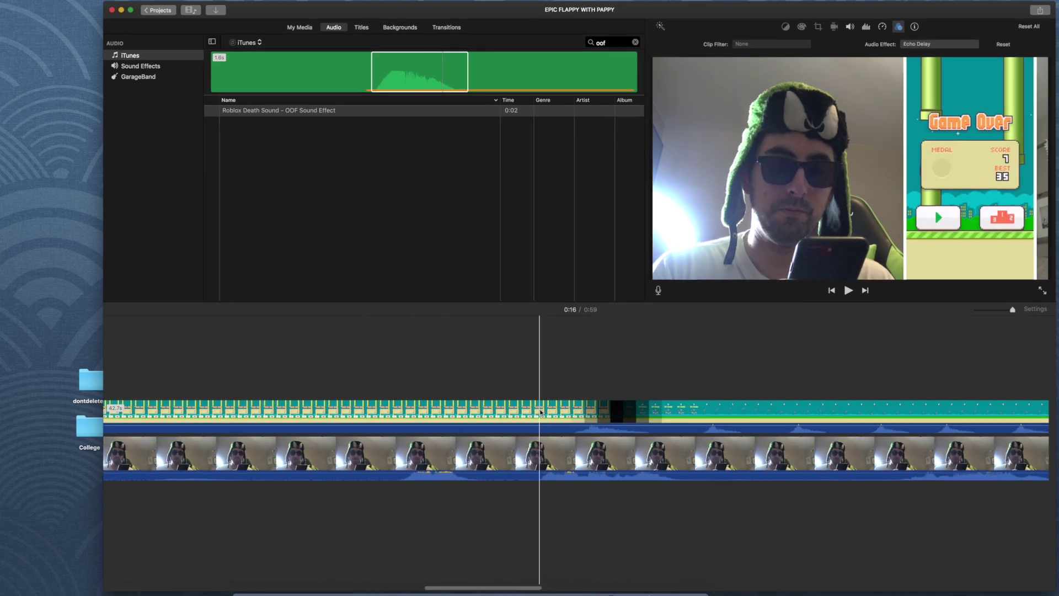
scroll(359, 424, "left", 5)
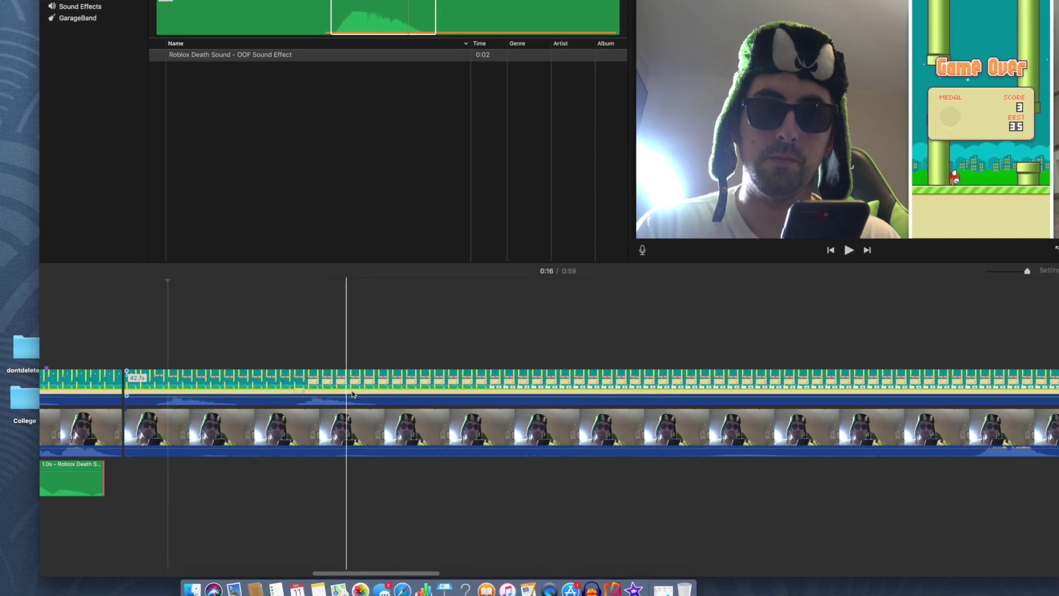
key("space")
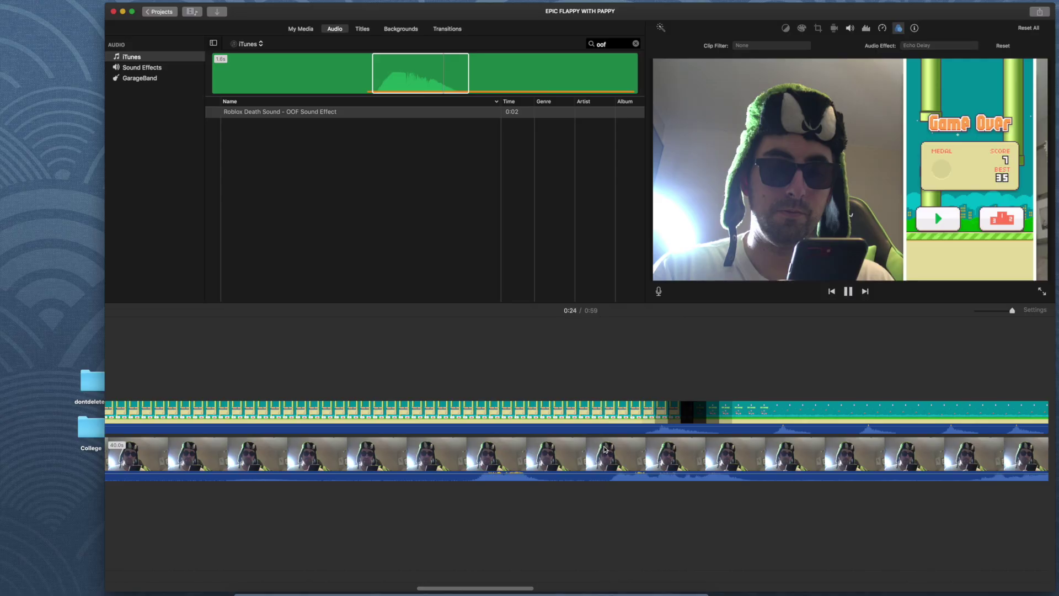
left_click(608, 455)
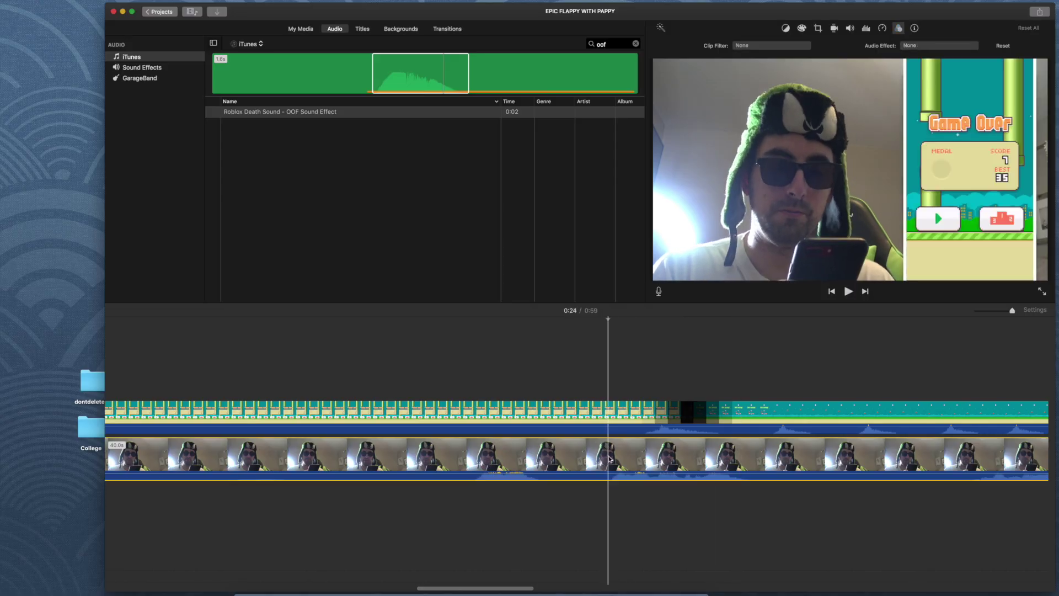
right_click(609, 458)
left_click(635, 505)
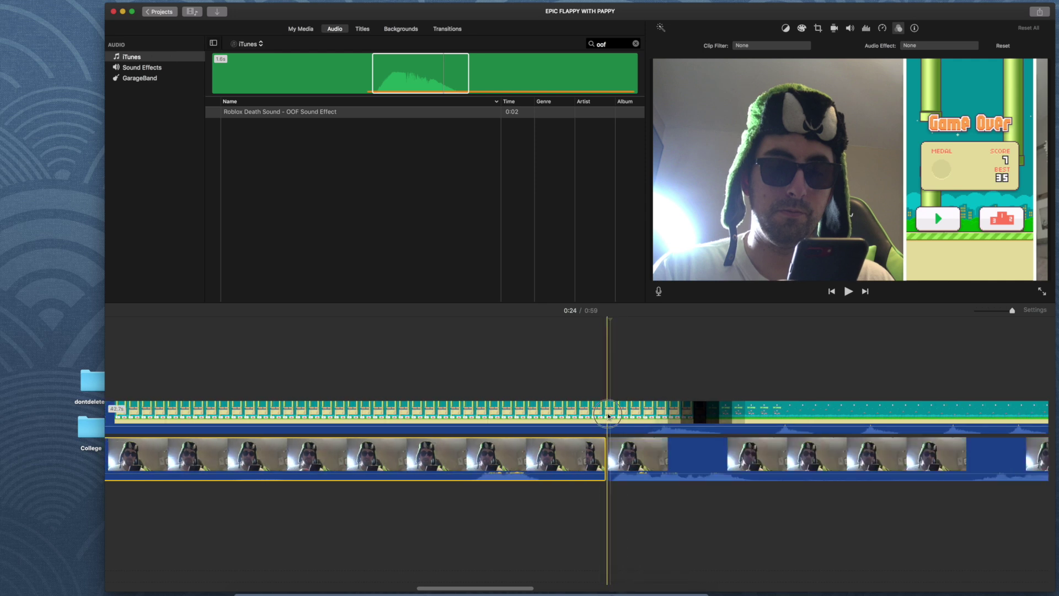
left_click(608, 415)
right_click(609, 416)
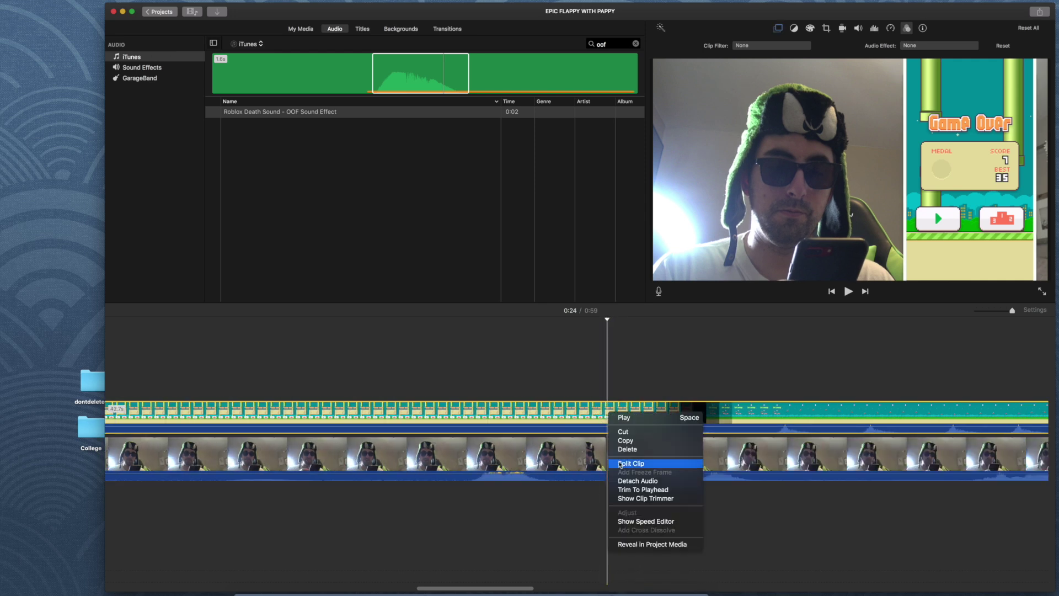
left_click(621, 464)
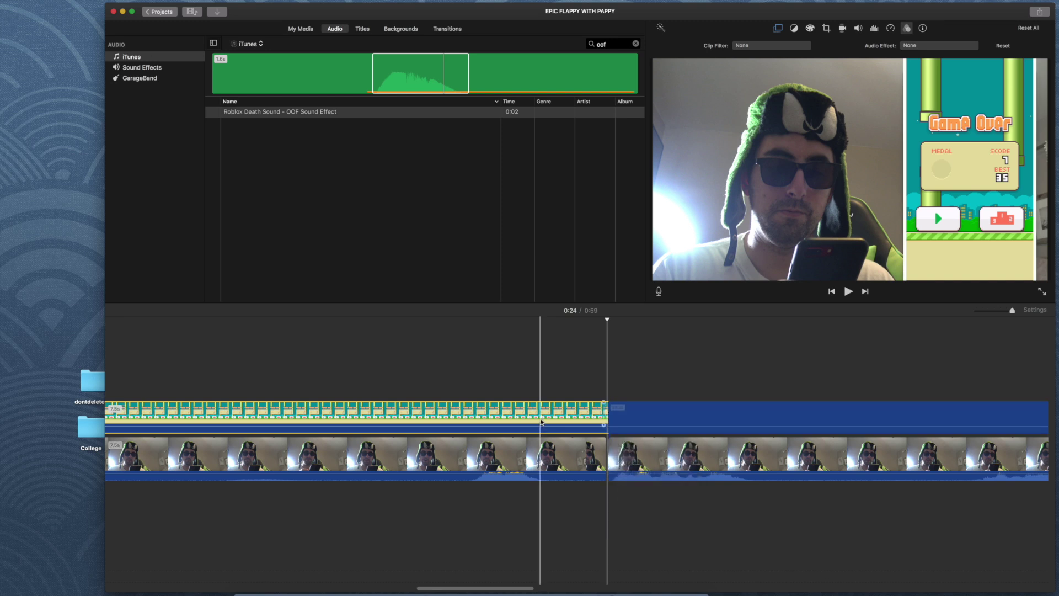
Delete the unwanted overlay piece and cut the matching webcam section, shortening the movie to 0:51
right_click(537, 415)
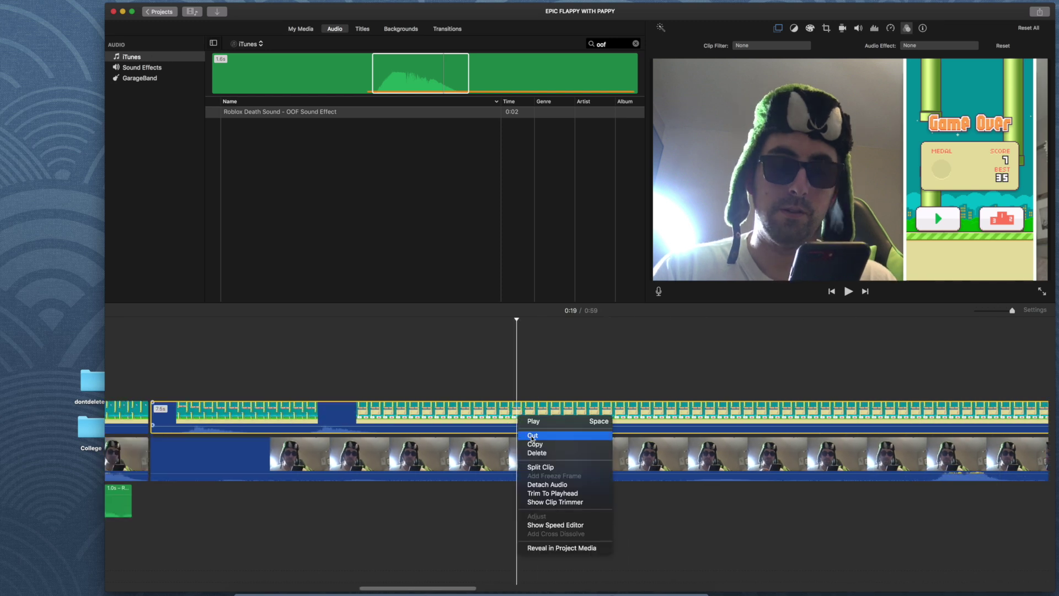
left_click(552, 456)
right_click(535, 448)
left_click(552, 466)
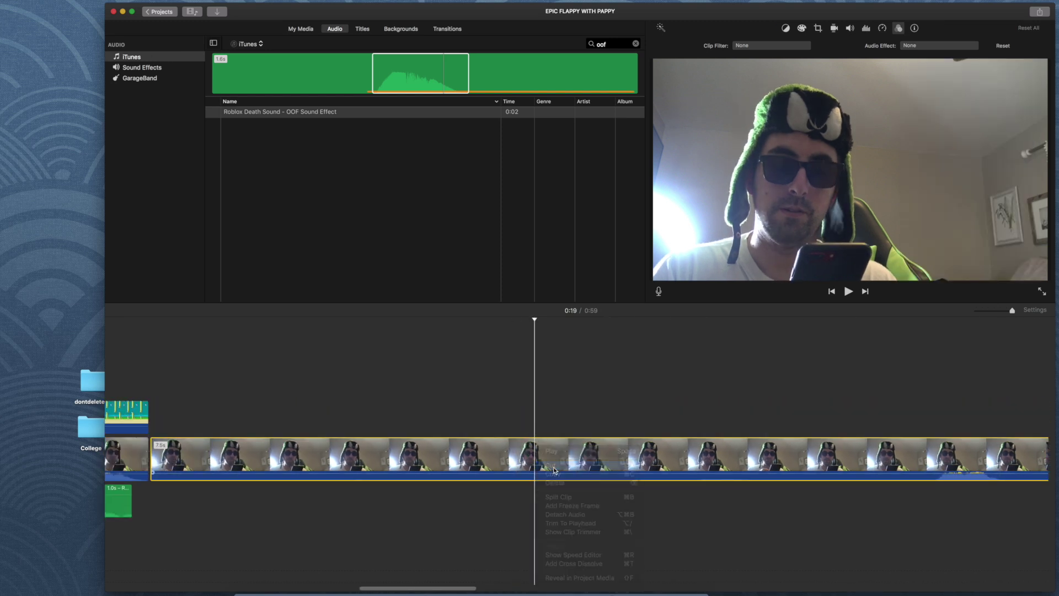
scroll(553, 468, "left", 5)
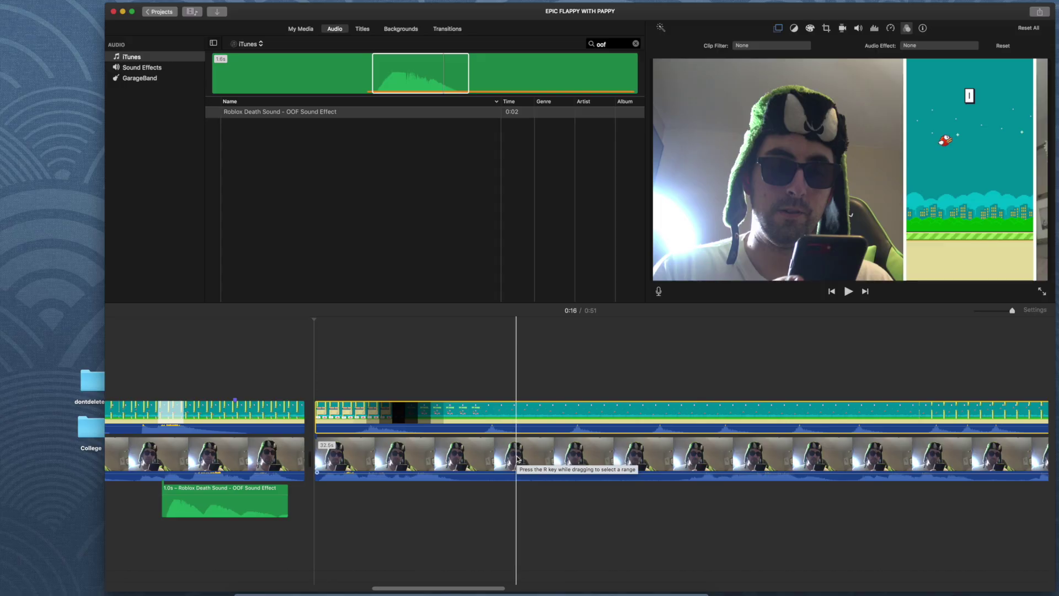
Set the main webcam clip to Crop to Fill with the frame shrunk over the face
left_click(518, 460)
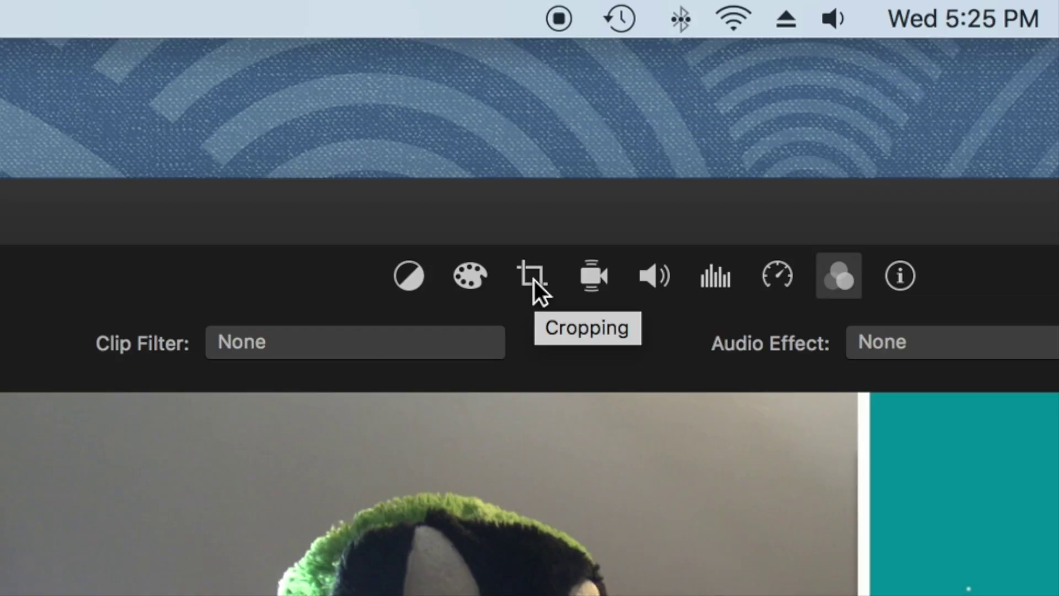
left_click(532, 276)
left_click(303, 344)
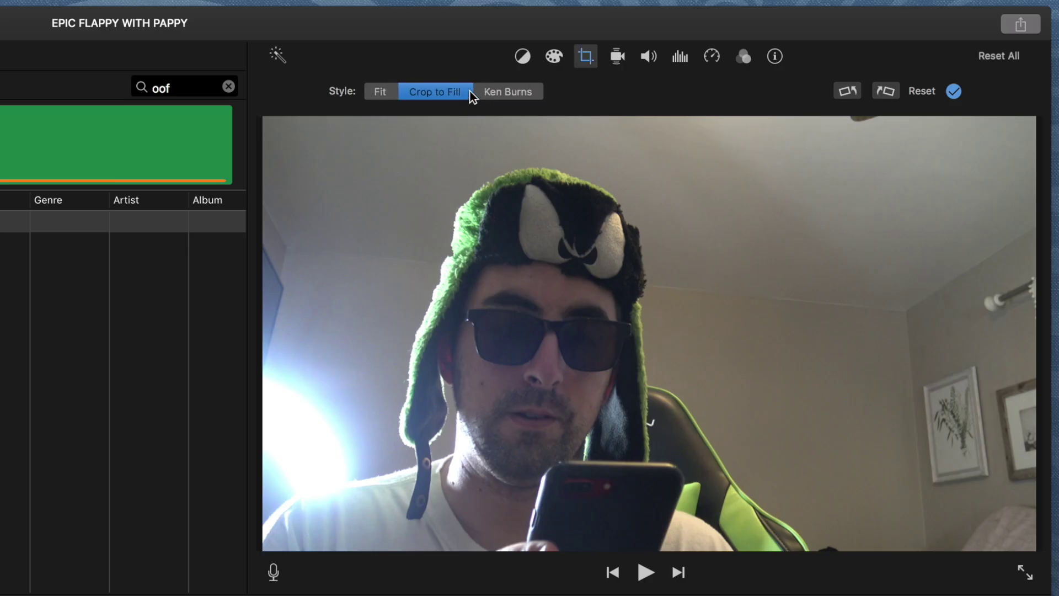
left_click_drag(1032, 121, 816, 237)
left_click_drag(721, 293, 834, 232)
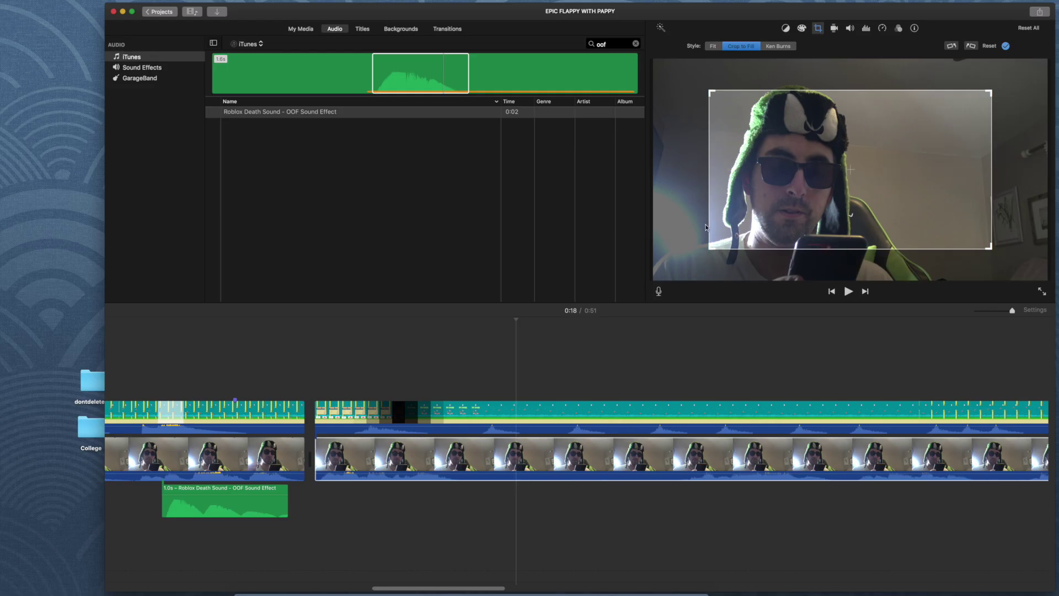
left_click(410, 376)
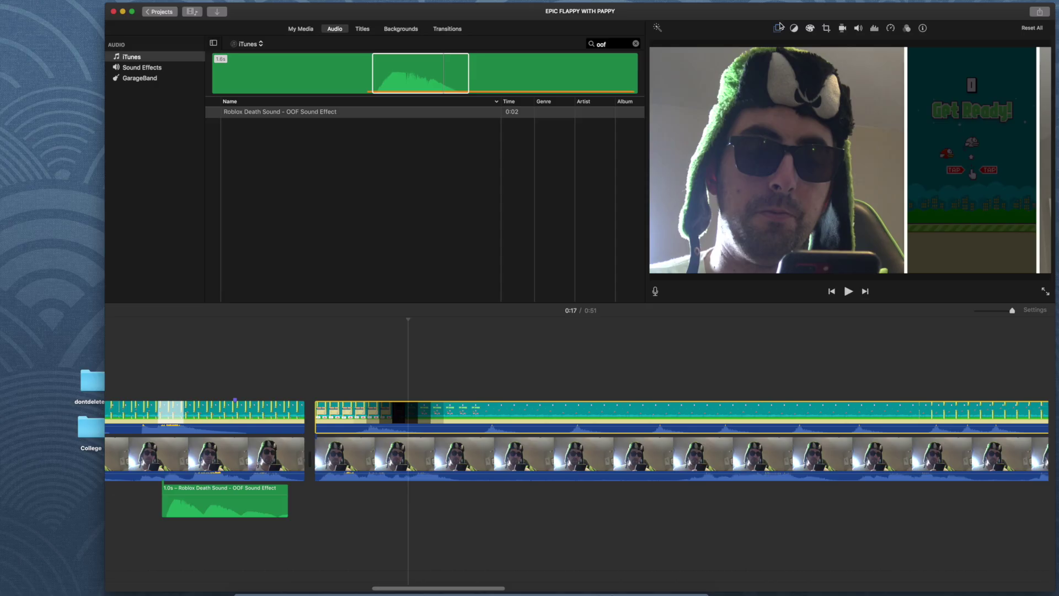
Reopen the crop on the webcam clip, enlarge the box slightly and nudge it up and right
left_click(480, 460)
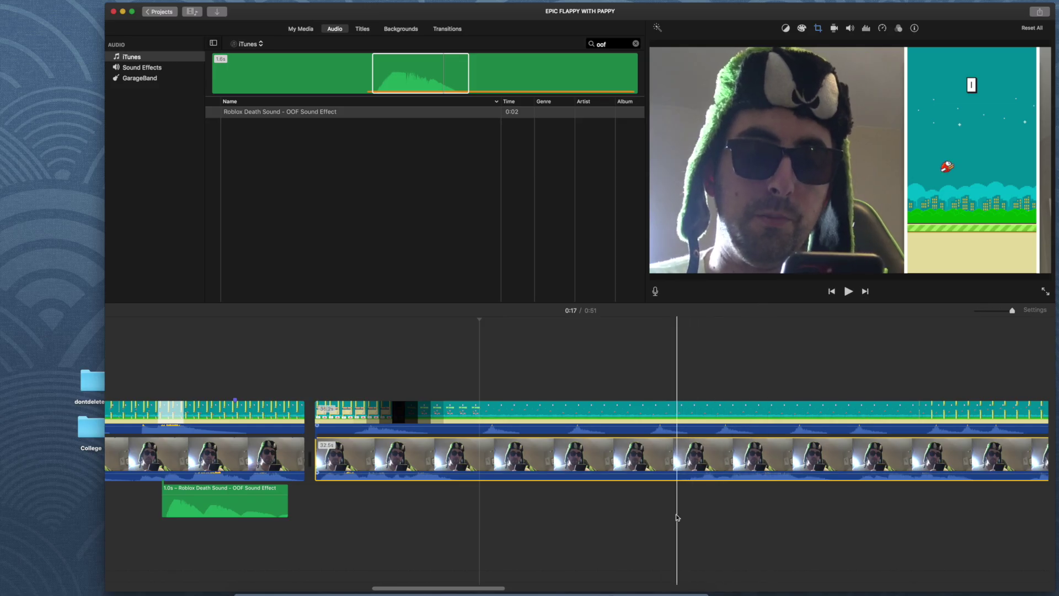
left_click(819, 27)
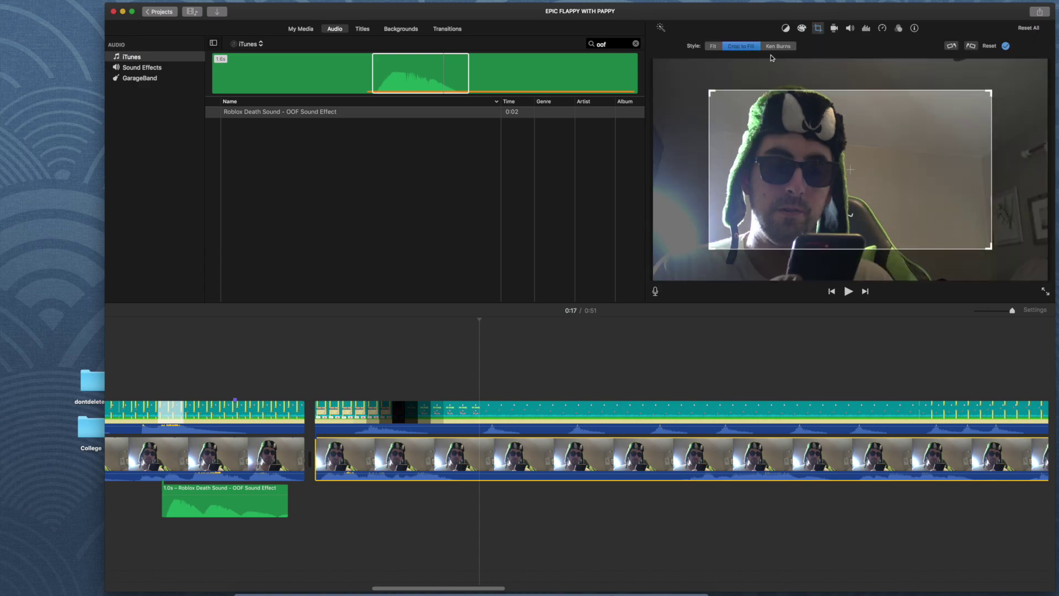
mouse_move(708, 252)
left_mouse_down()
mouse_move(674, 275)
mouse_move(726, 248)
left_mouse_up()
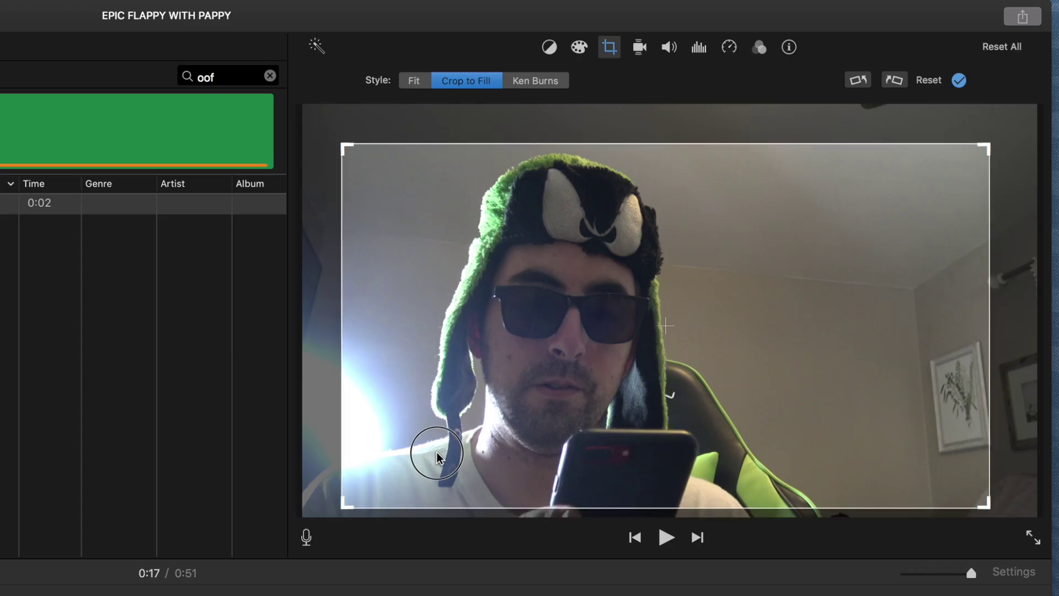
left_click_drag(439, 457, 445, 454)
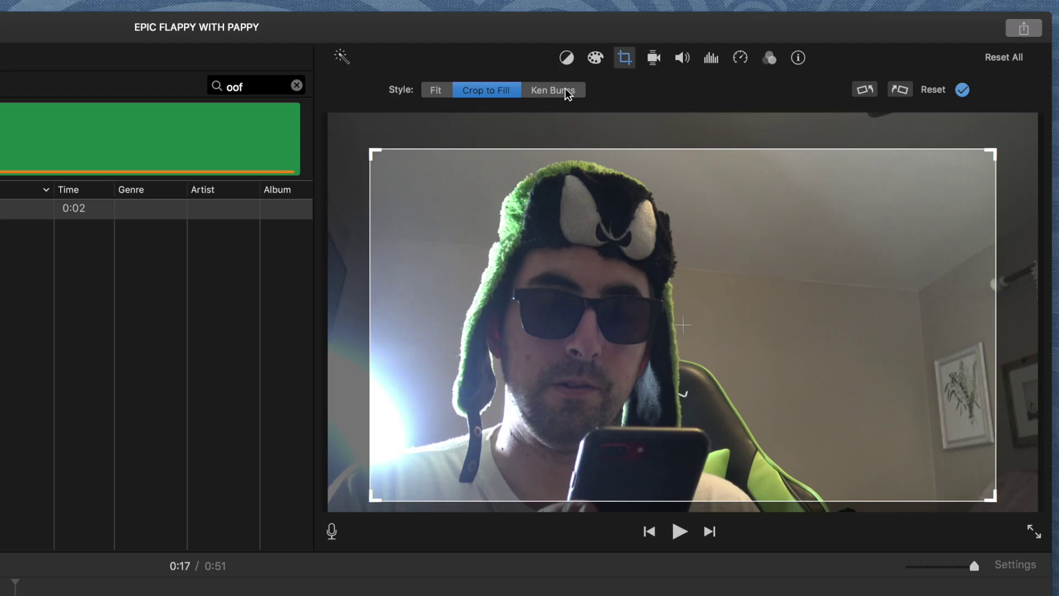
Try a Ken Burns zoom on the second webcam clip, adjusting its start and end framings
left_click(568, 91)
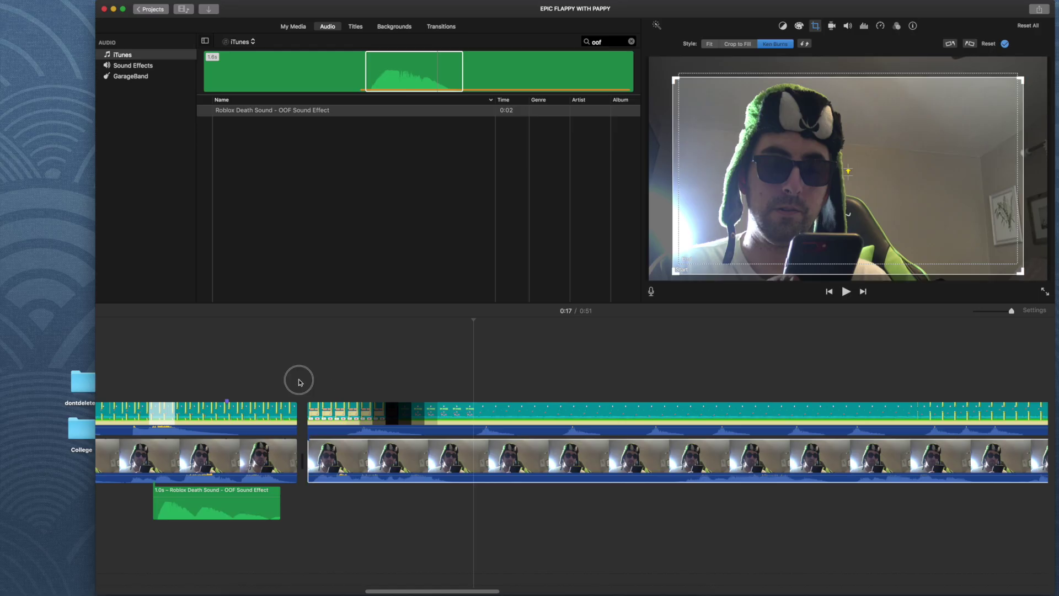
left_click(351, 461)
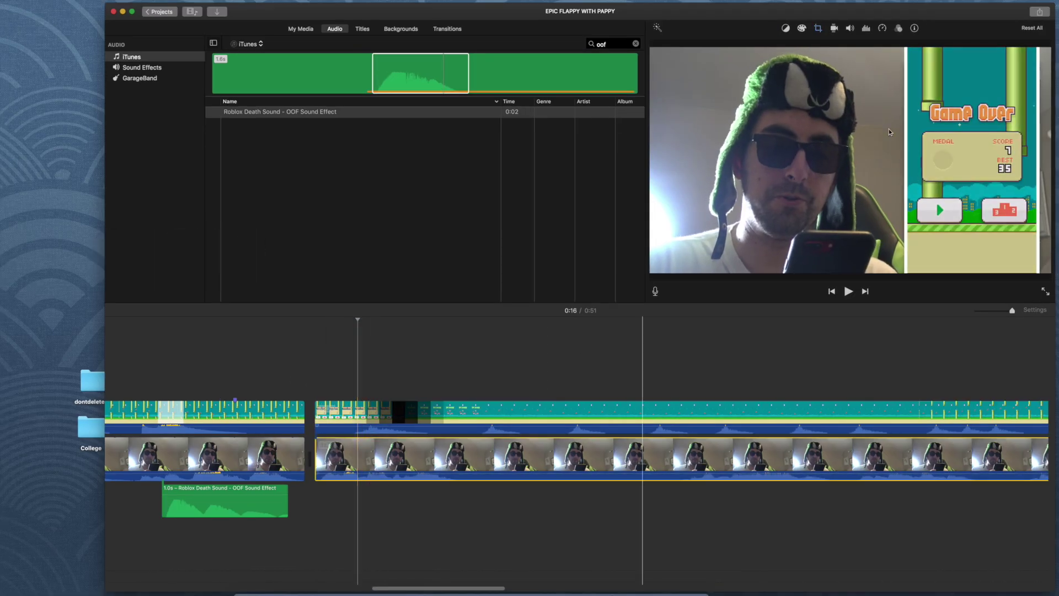
left_click(819, 28)
left_click(810, 159)
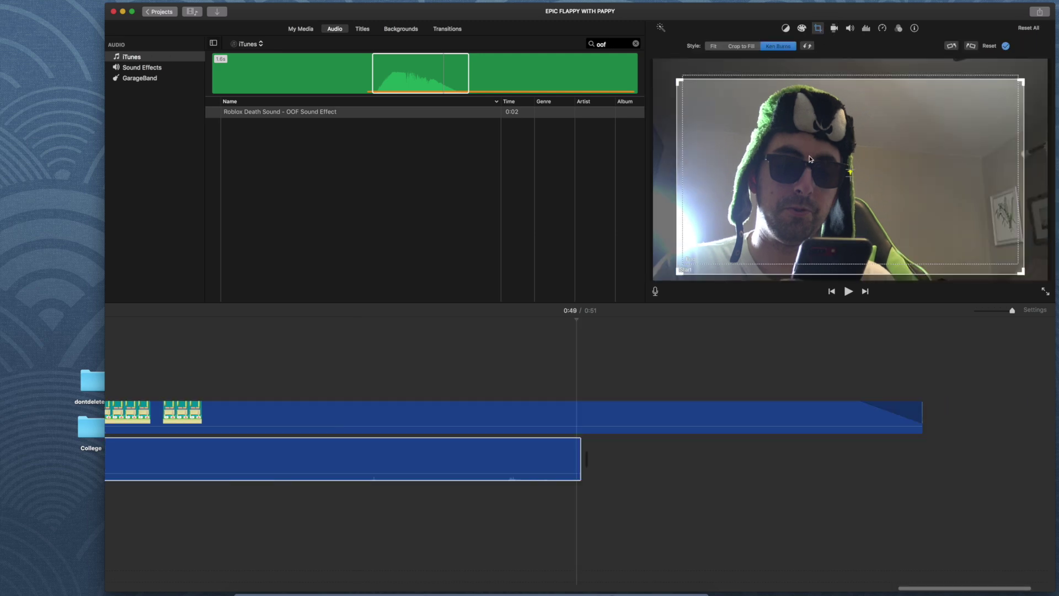
left_click_drag(771, 214, 772, 224)
left_click(717, 266)
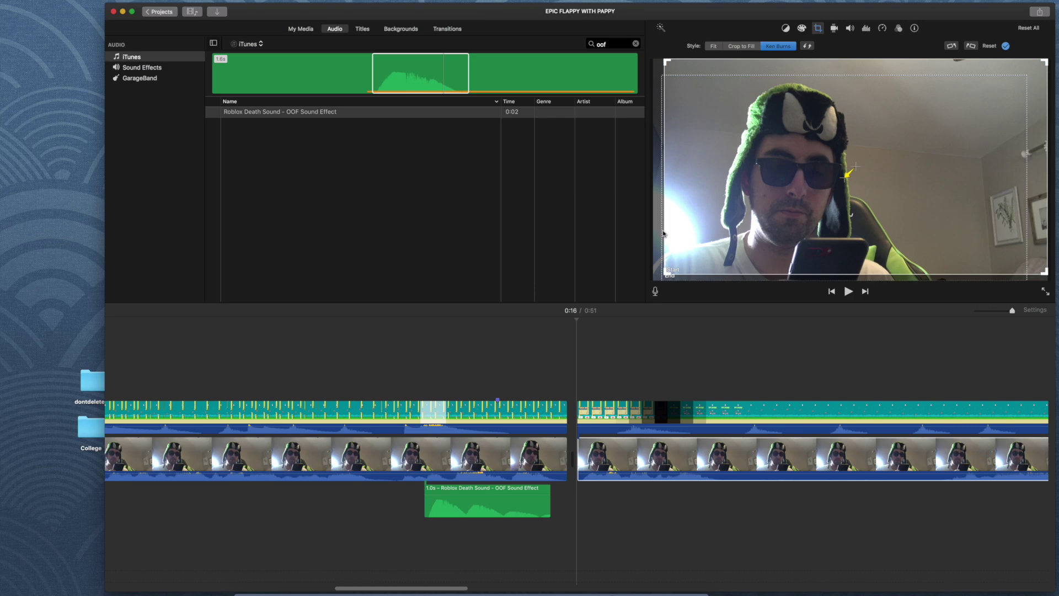
left_click(665, 235)
left_click(662, 274)
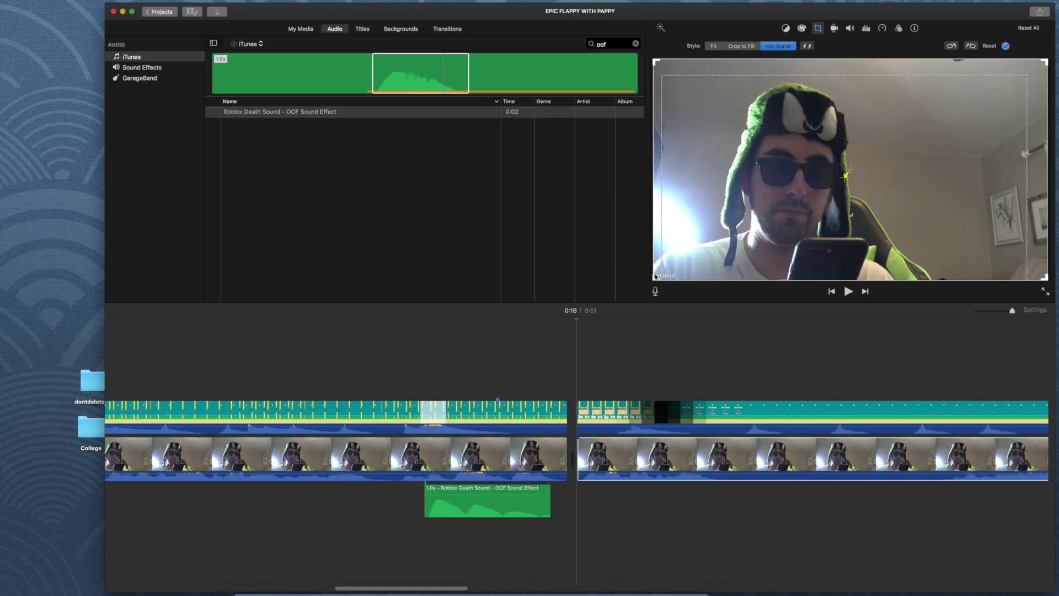
left_click_drag(654, 279, 723, 240)
left_click_drag(869, 157, 848, 170)
left_click(684, 227)
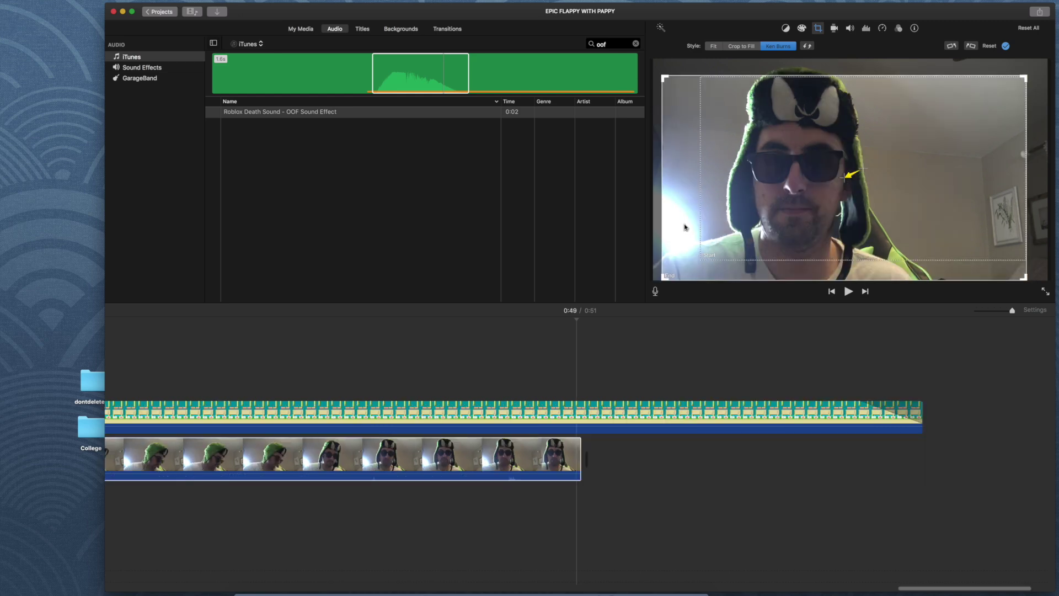
left_click(936, 200)
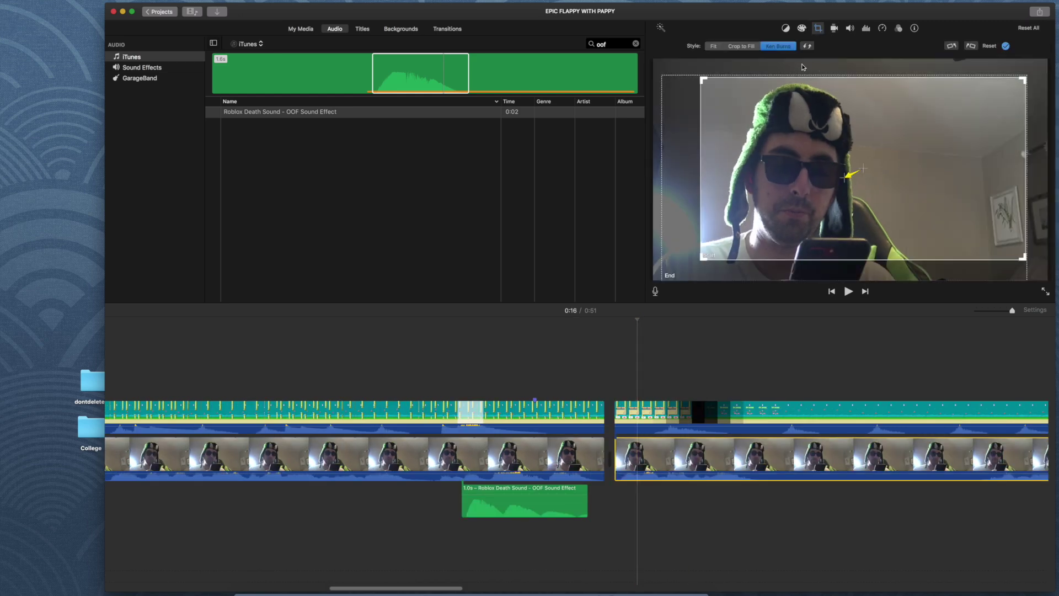
Return to Crop to Fill and enlarge the crop frame slightly from its corner
left_click(741, 46)
left_click_drag(1021, 84, 1015, 92)
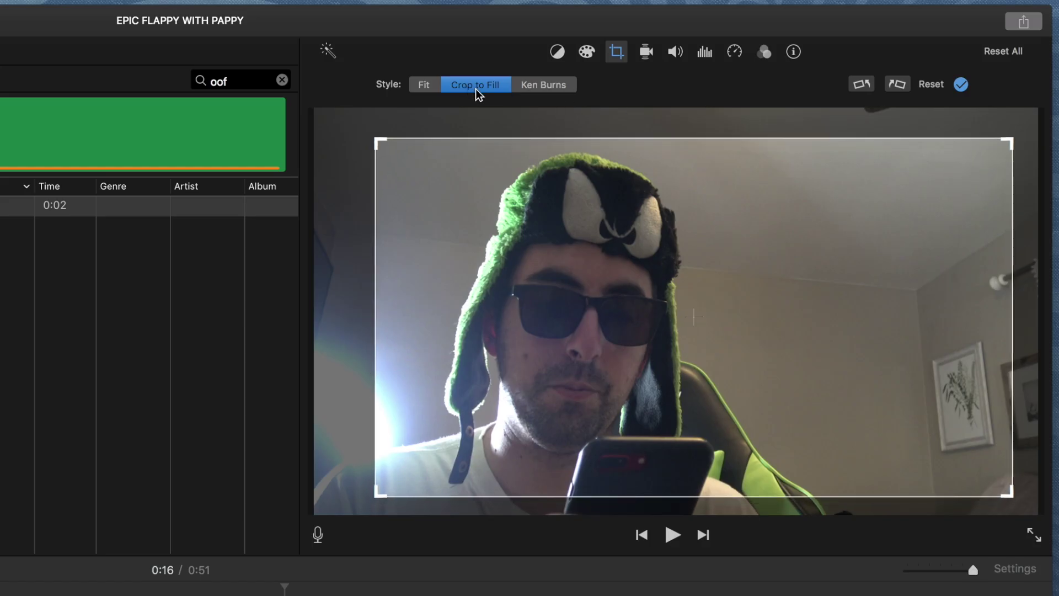
left_click(514, 88)
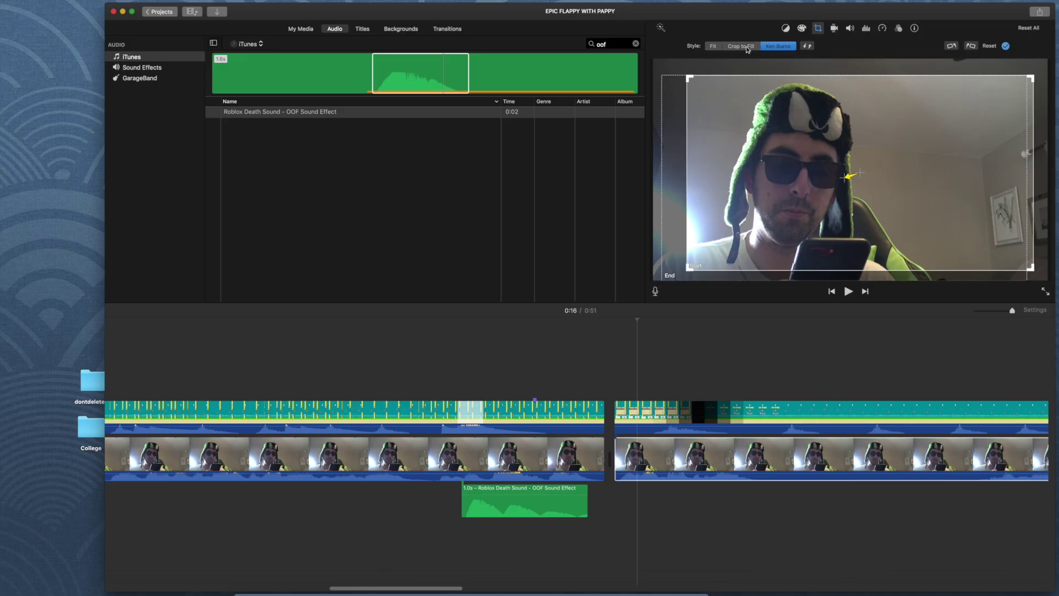
left_click(746, 47)
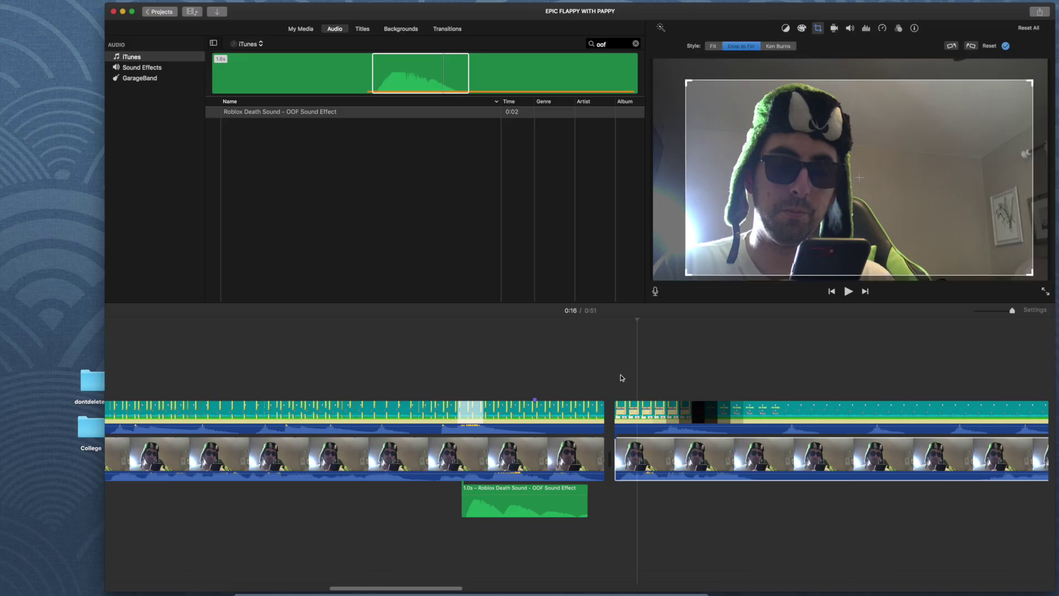
left_click(614, 379)
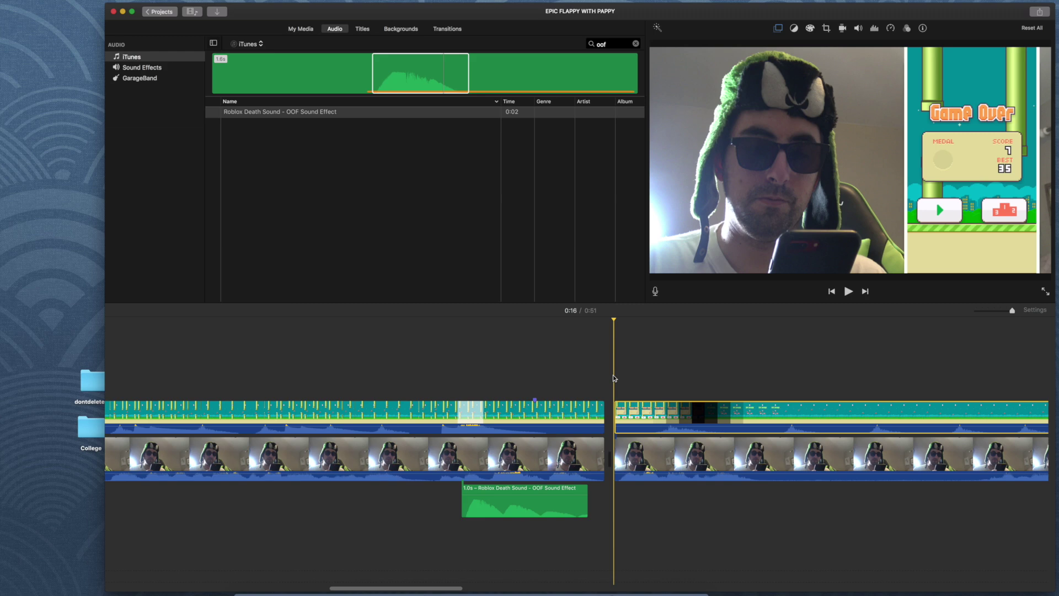
Review playback, then split the webcam clip at the playhead near 0:27
key("space")
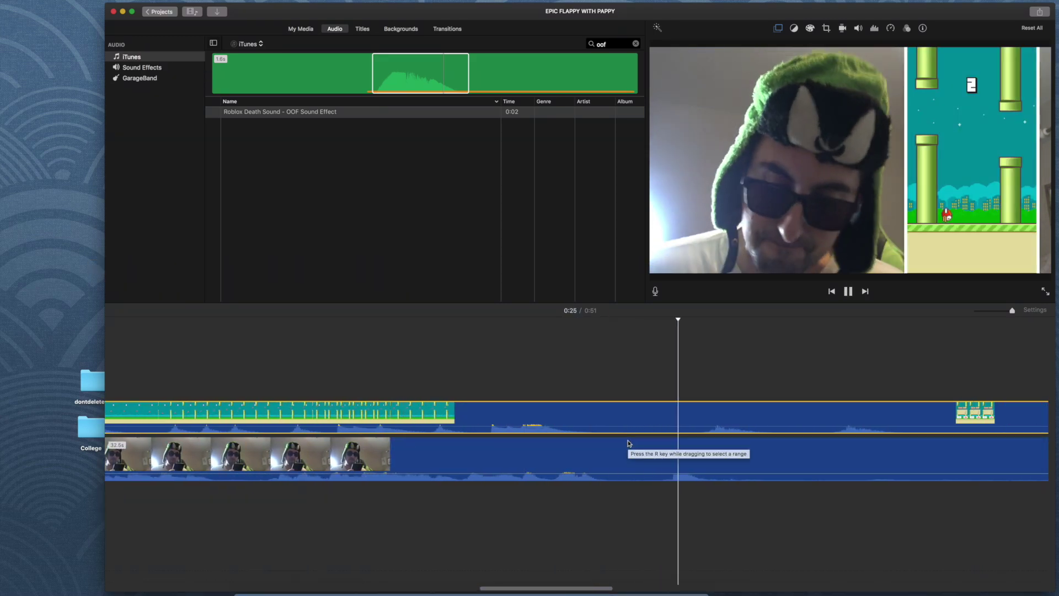
key("space")
scroll(712, 452, "right", 3)
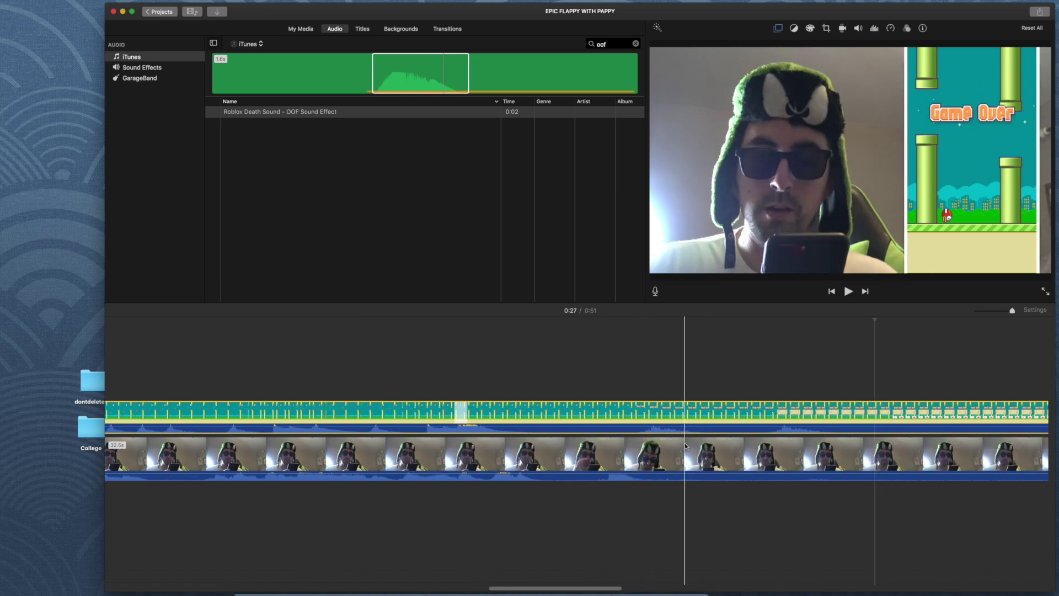
scroll(830, 455, "right", 2)
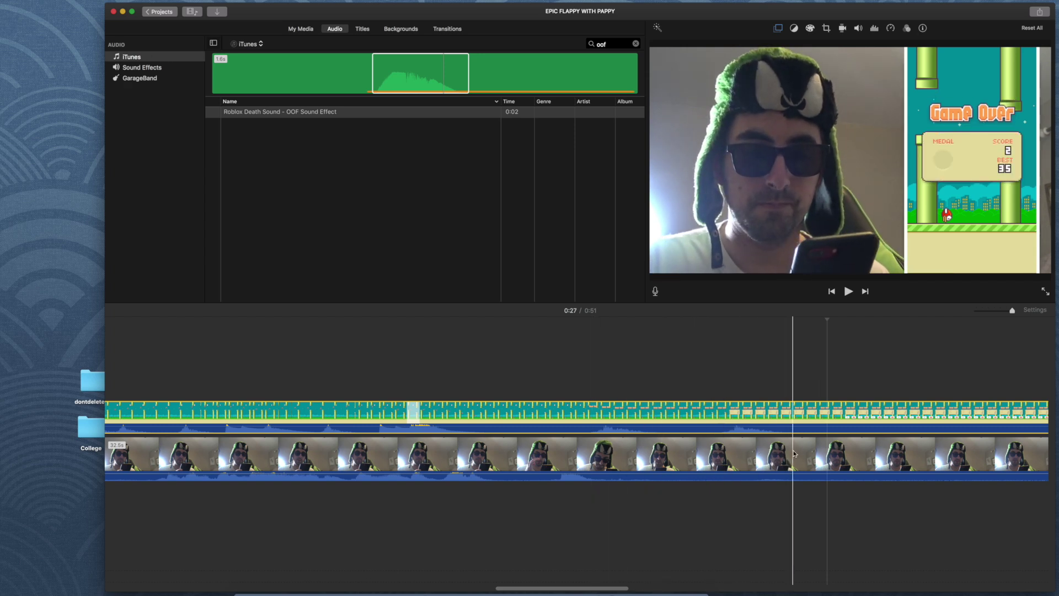
left_click(794, 453)
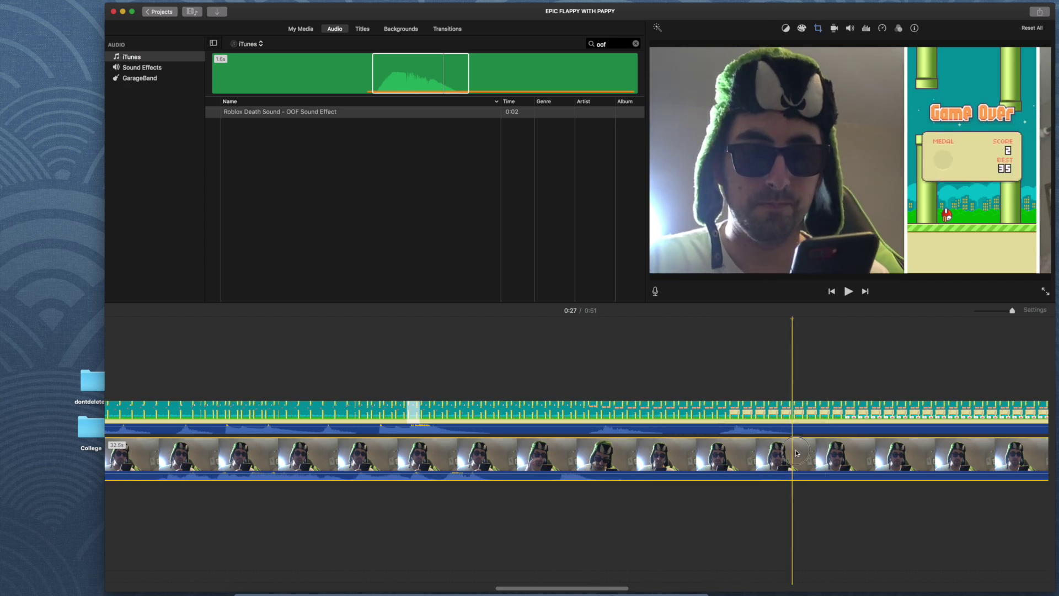
left_click(797, 452)
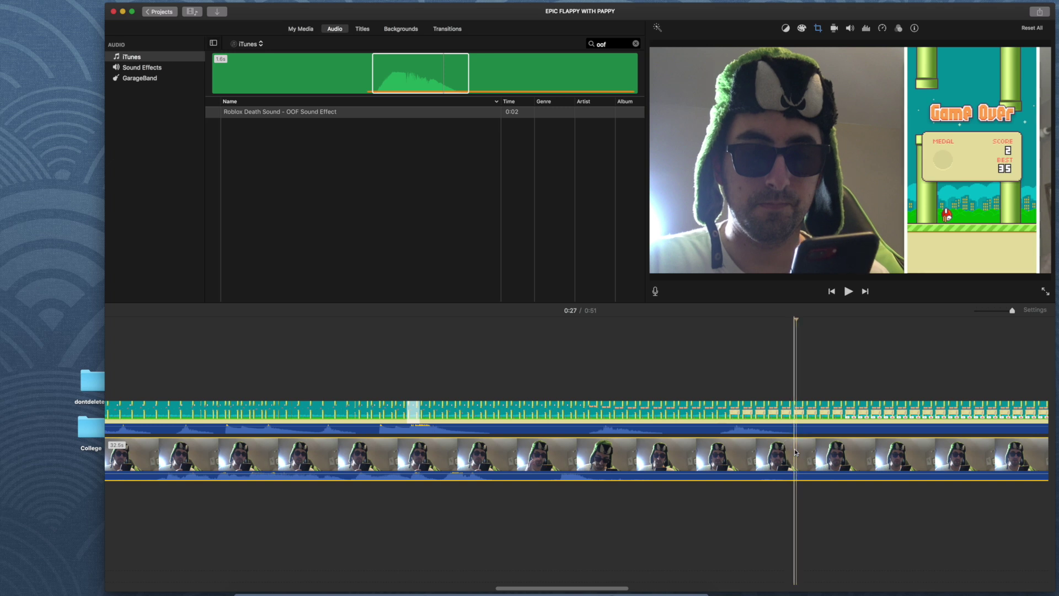
right_click(796, 453)
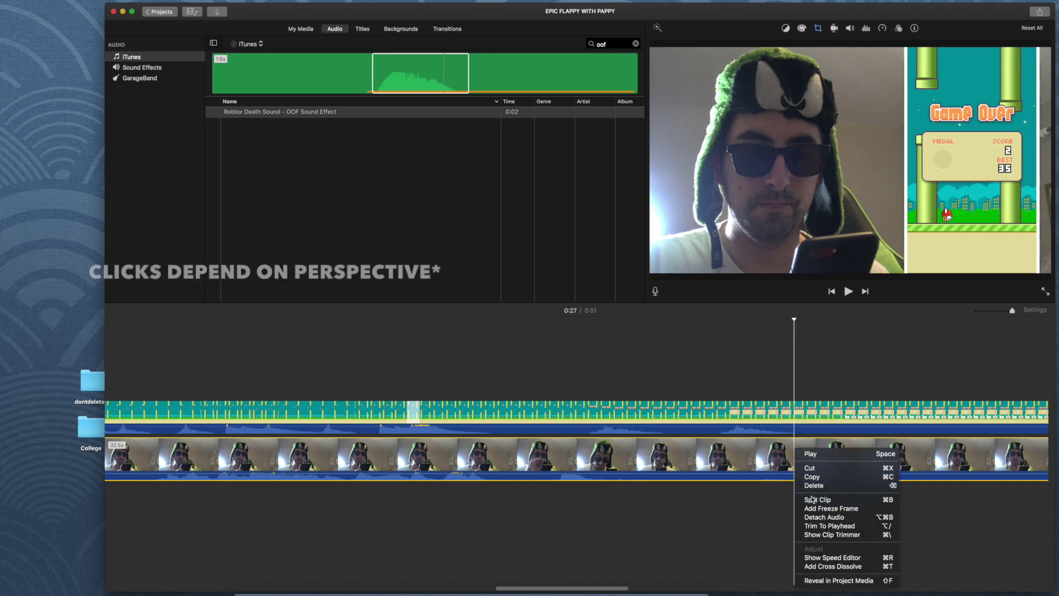
left_click(815, 498)
Split the teal gameplay overlay clip at the same playhead position
left_click(793, 419)
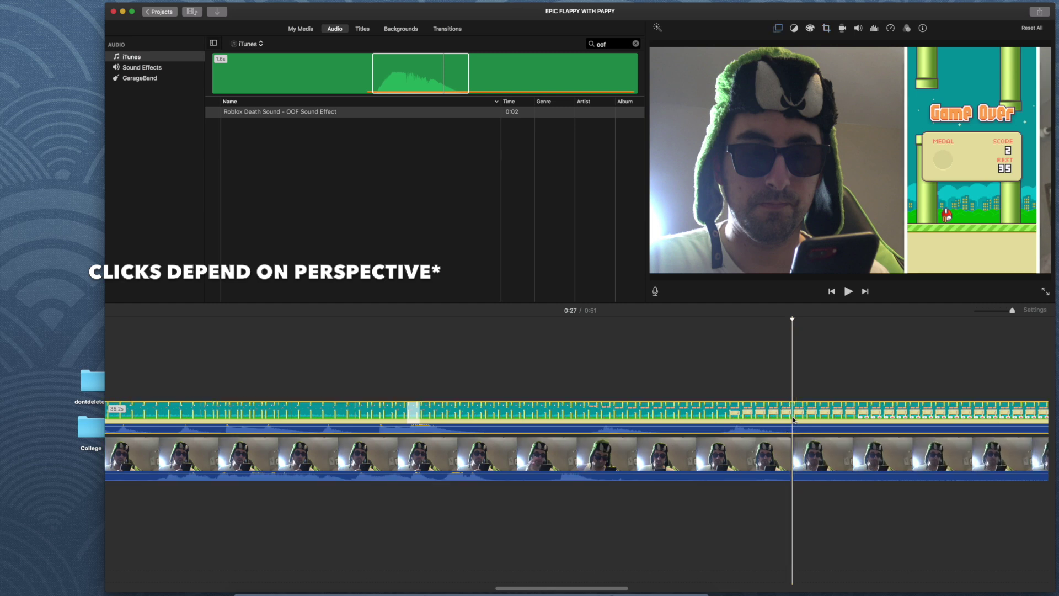
right_click(793, 419)
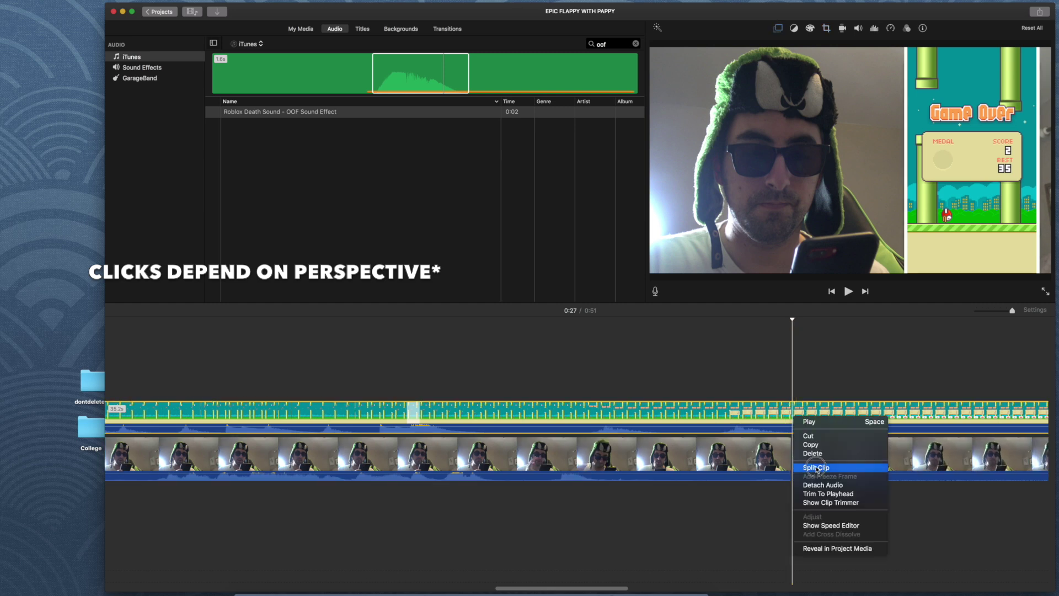
left_click(831, 466)
scroll(832, 463, "right", 5)
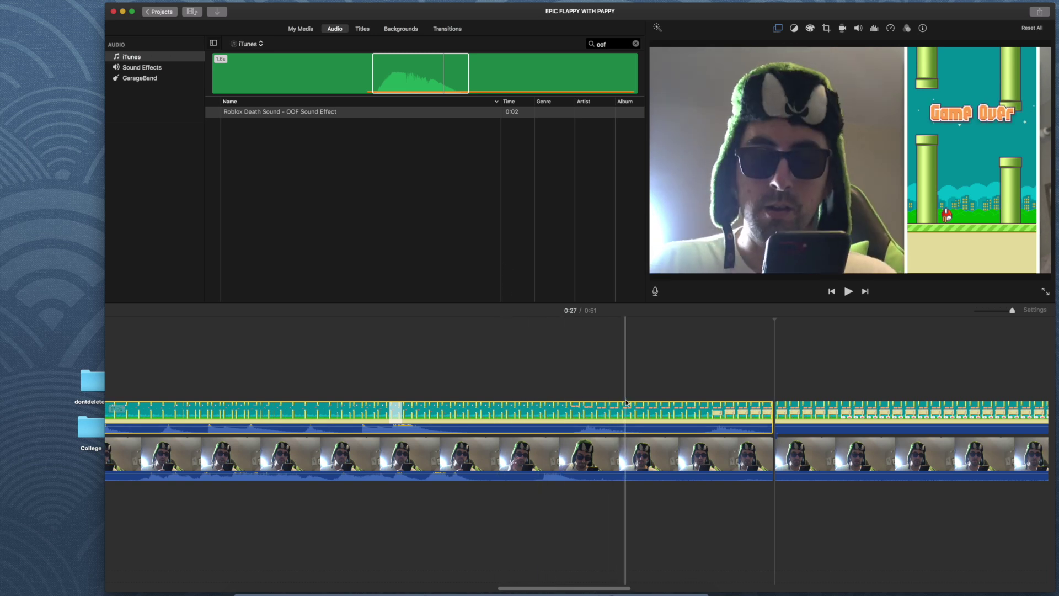
left_click(621, 66)
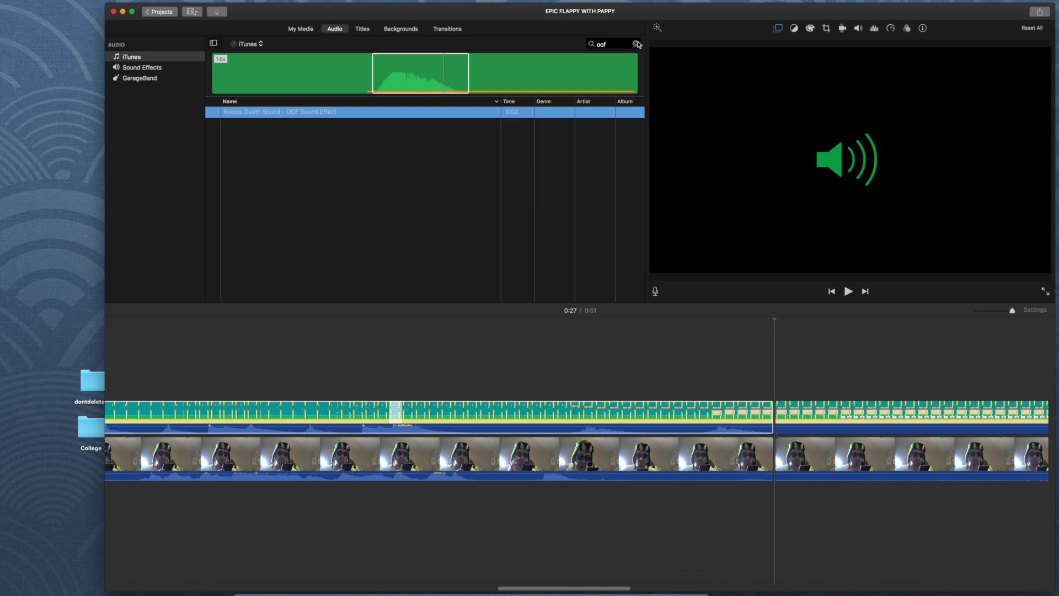
Search audio for 'why' and drag a short Why! Sound Effect slice beneath the video
left_click(637, 43)
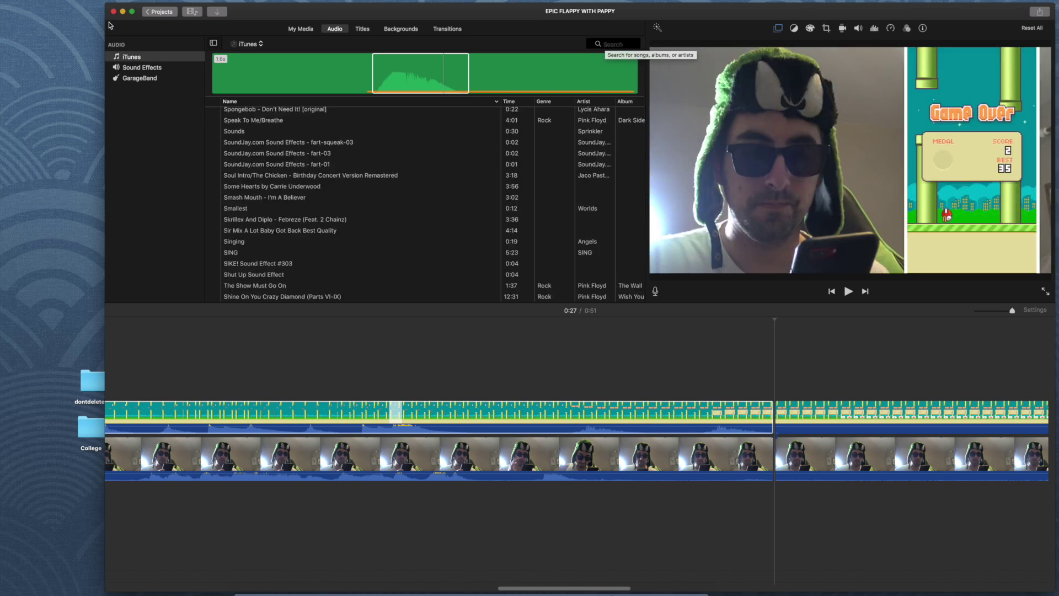
left_click(616, 45)
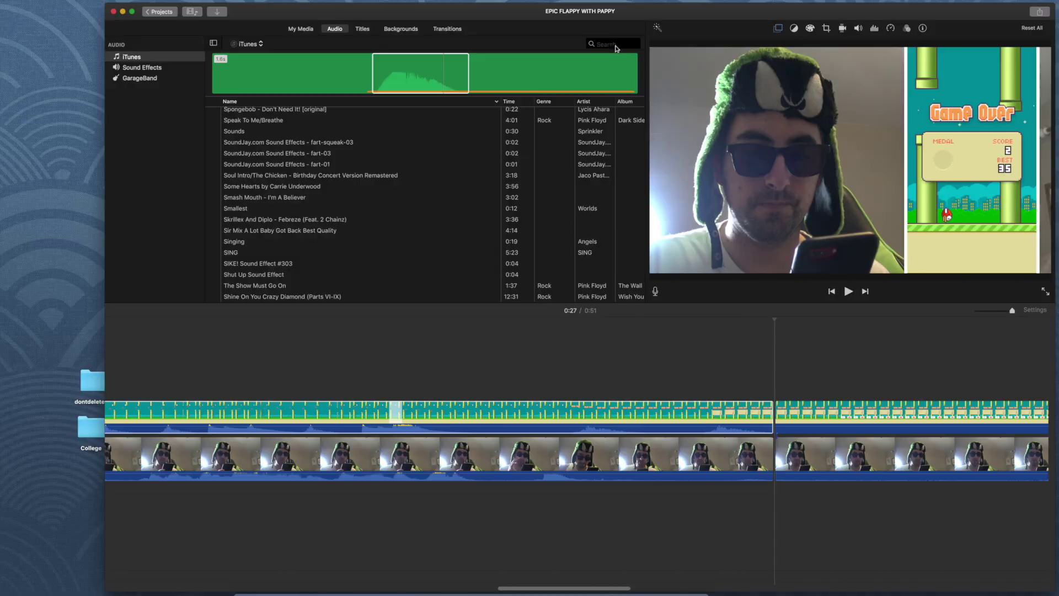
type("fut")
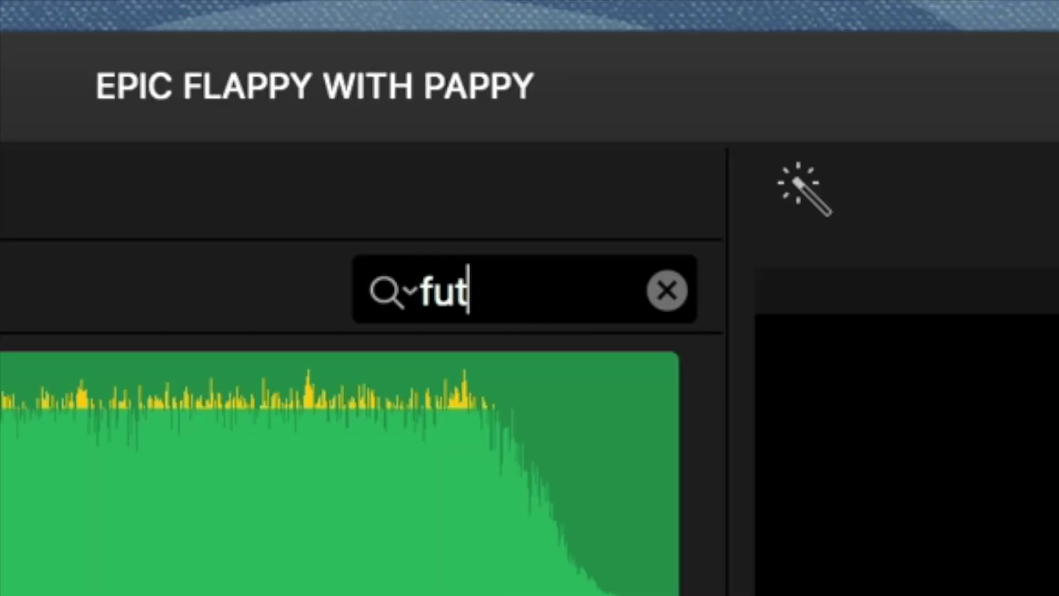
key("BackSpace")
key("BackSpace")
key("BackSpace")
type("why")
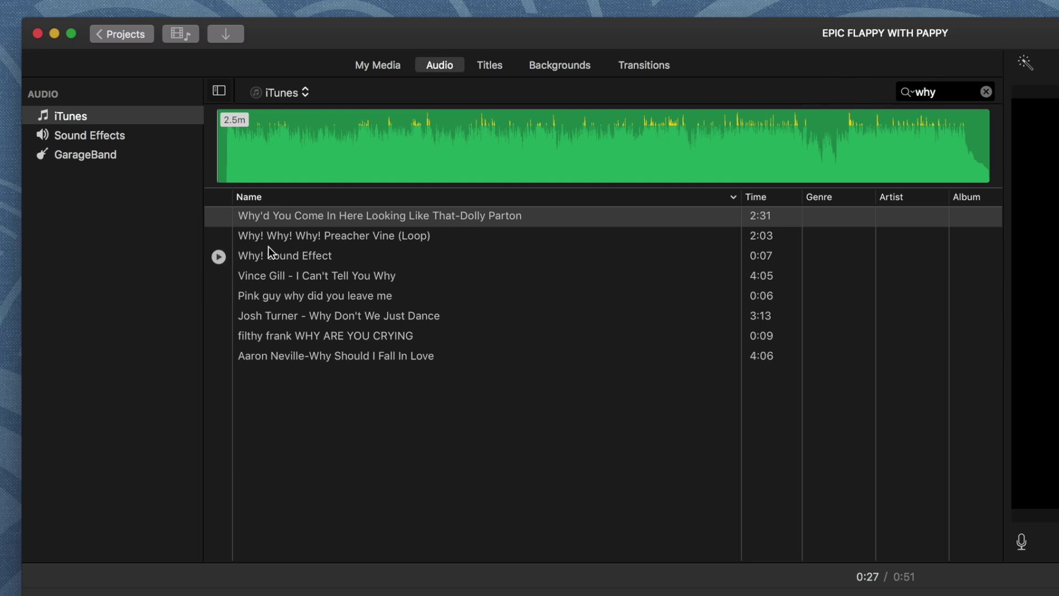
left_click(324, 252)
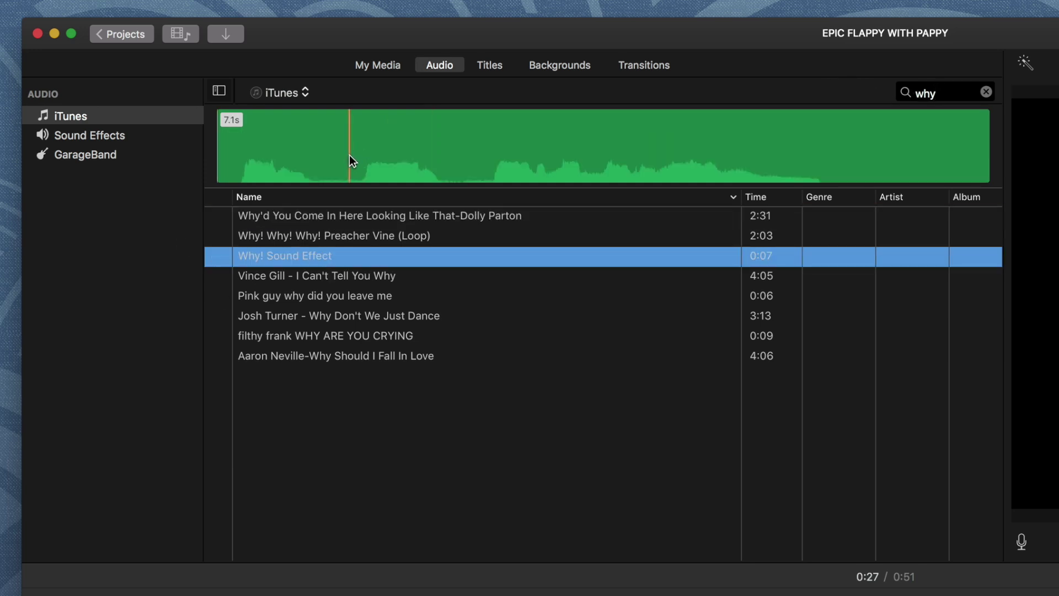
left_click_drag(350, 160, 450, 165)
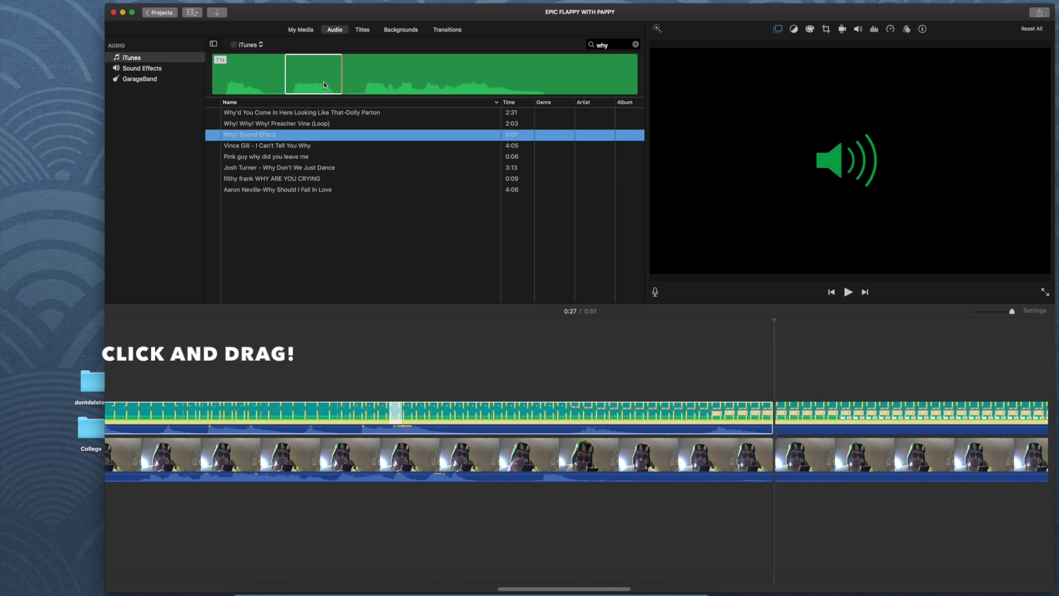
left_click_drag(324, 85, 670, 500)
Delete the misplaced Why! clip and place a newly trimmed Why! slice under the video
right_click(660, 500)
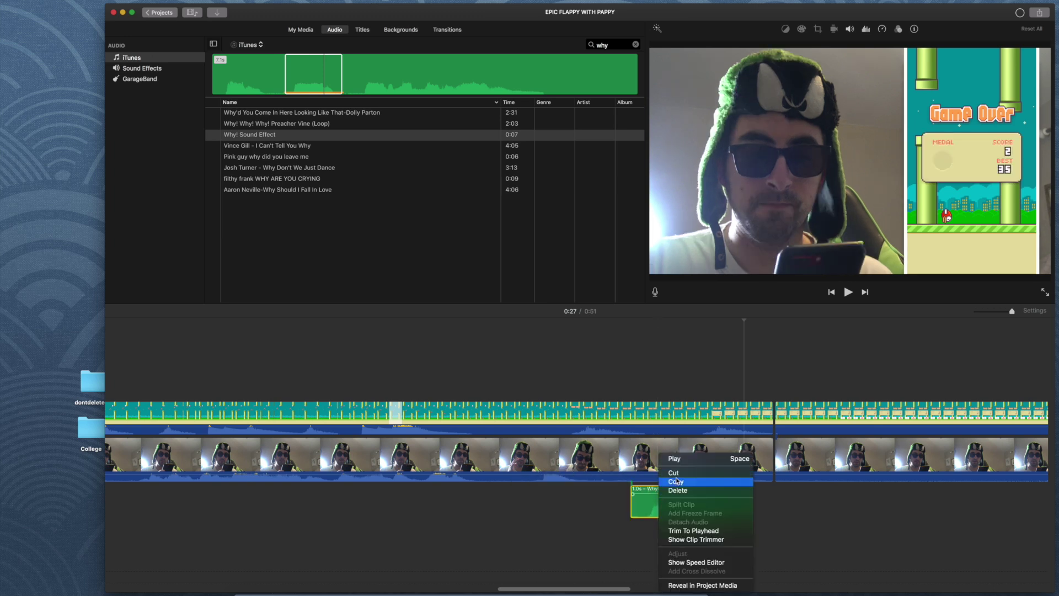
left_click(678, 490)
left_click(278, 135)
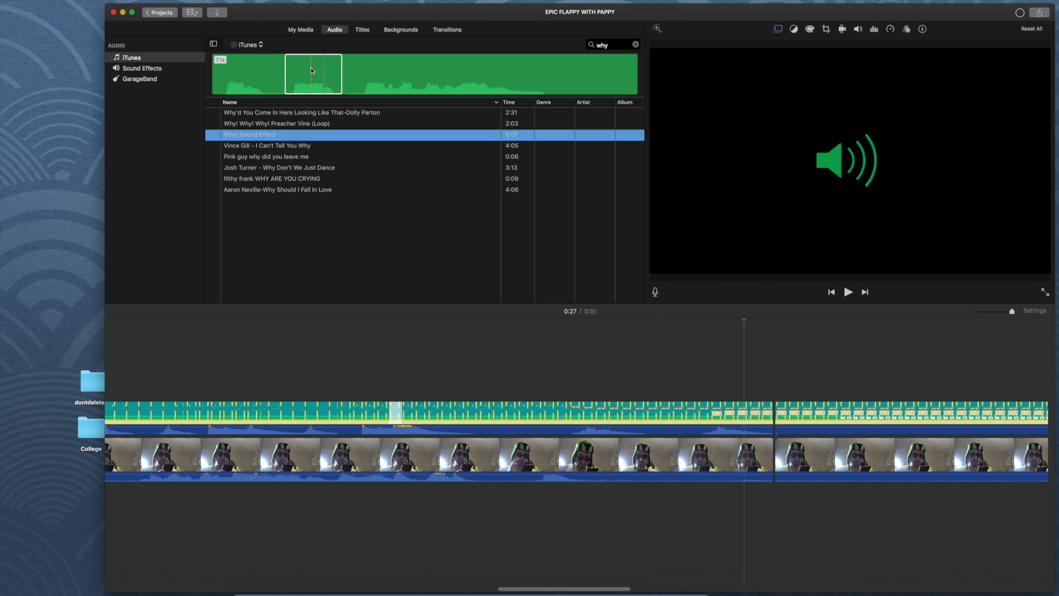
left_click(279, 146)
left_click(279, 134)
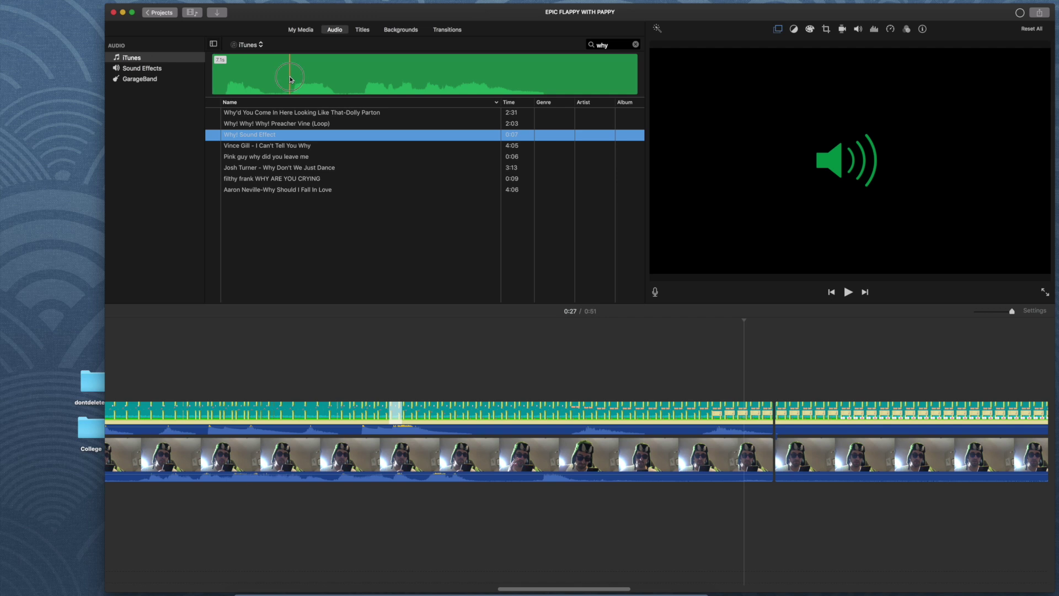
left_click_drag(293, 79, 339, 77)
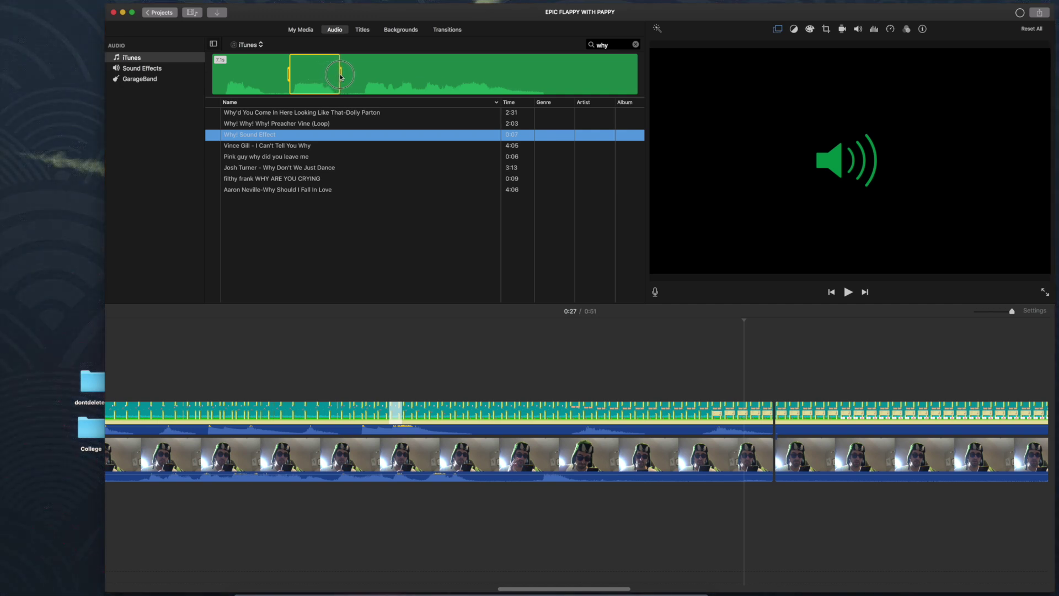
left_click_drag(318, 72, 634, 504)
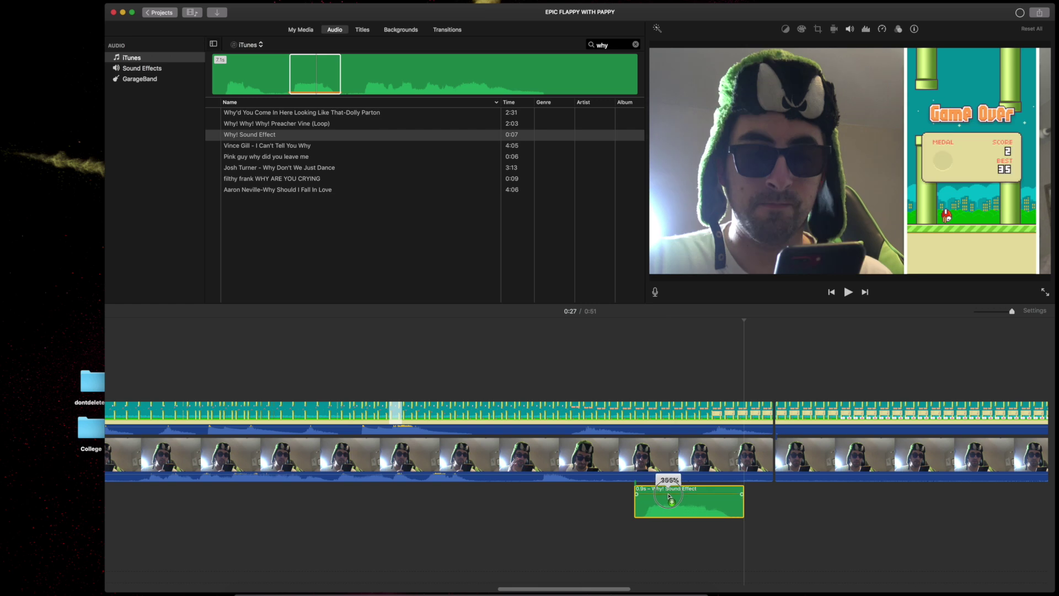
Fit the timeline to the window and cut the trailing 21.5-second clip
scroll(821, 516, "right", 10)
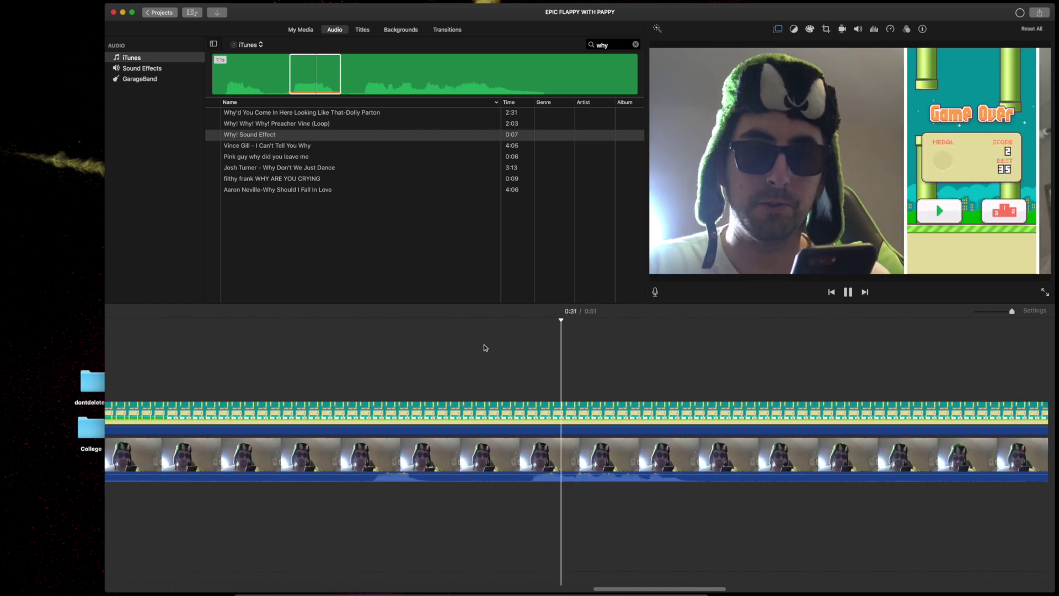
key("super+minus")
right_click(554, 454)
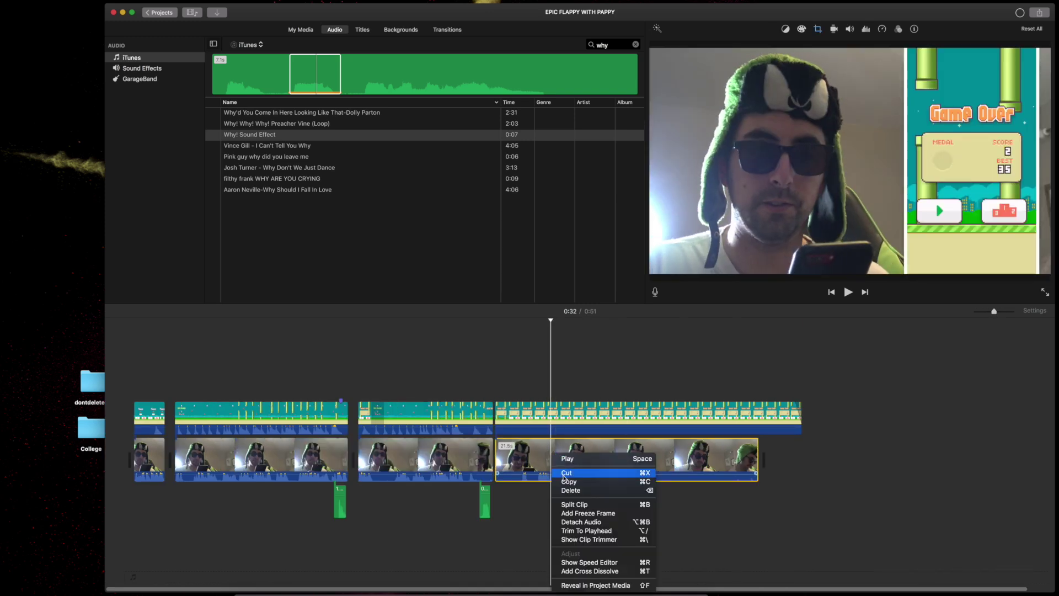
left_click(564, 474)
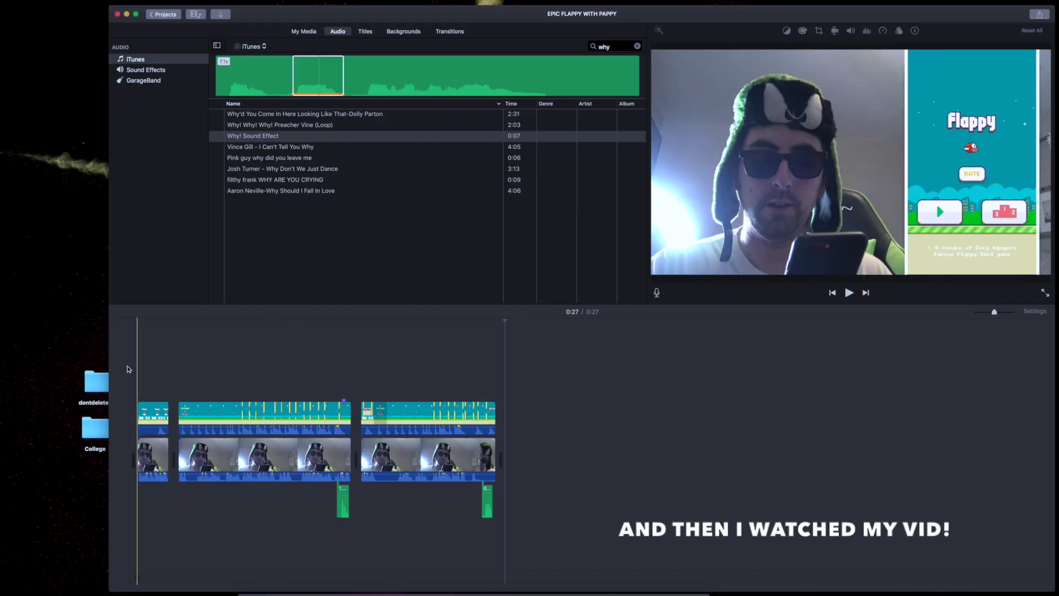
key("space")
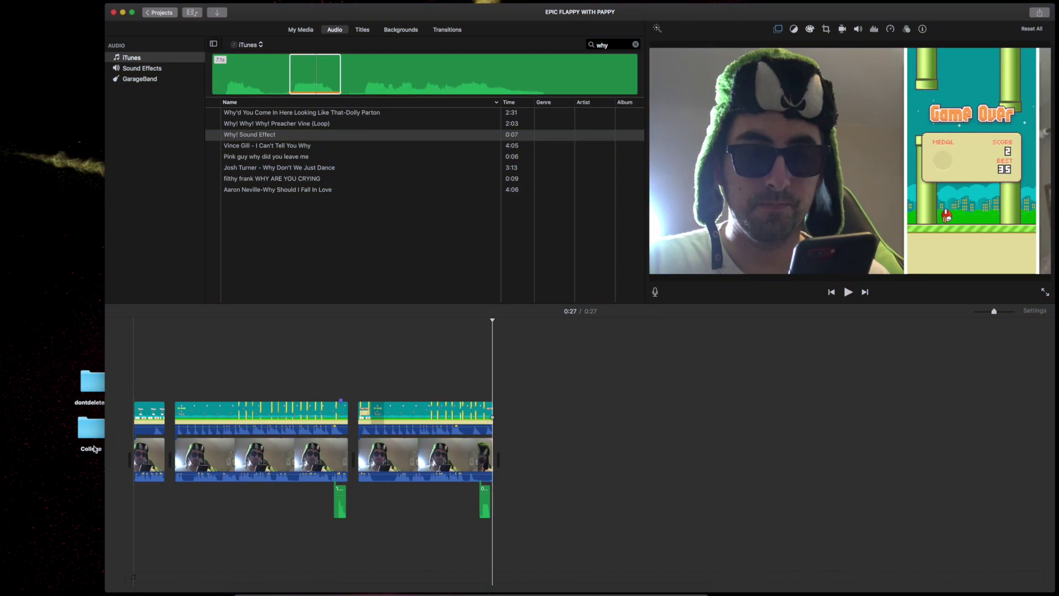
left_click(277, 432)
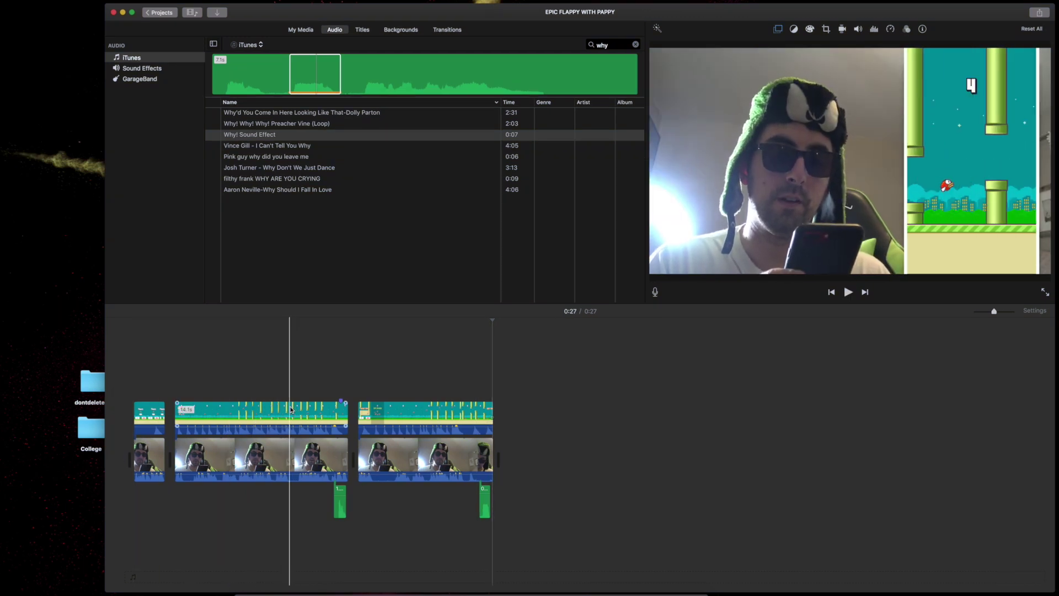
left_click(286, 374)
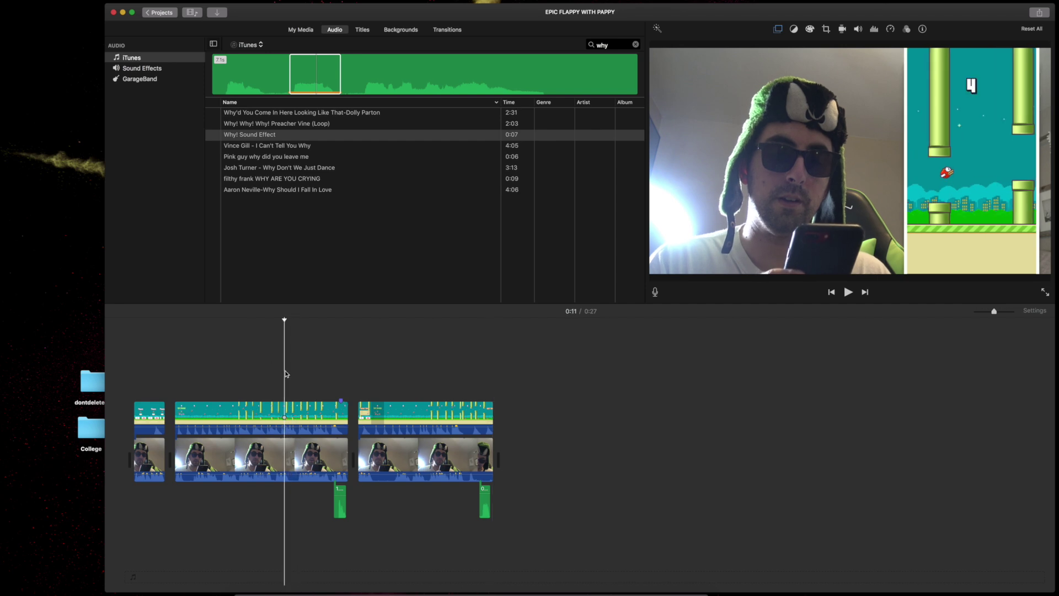
left_click(335, 365)
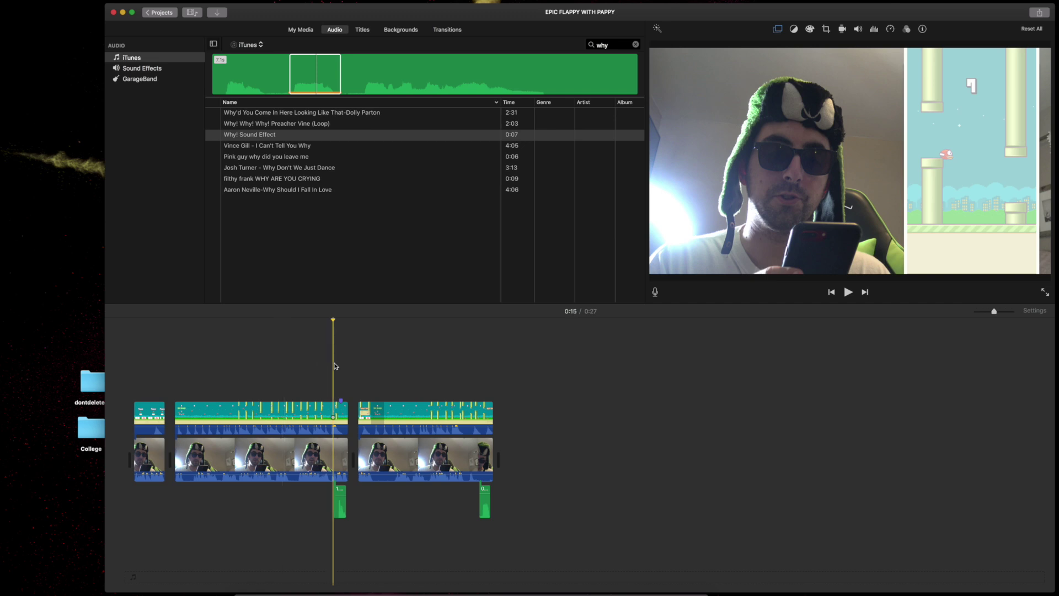
left_click(983, 312)
Zoom the timeline in, replay around the 0:16 OOF sound, then show the Titles browser
left_click(1010, 312)
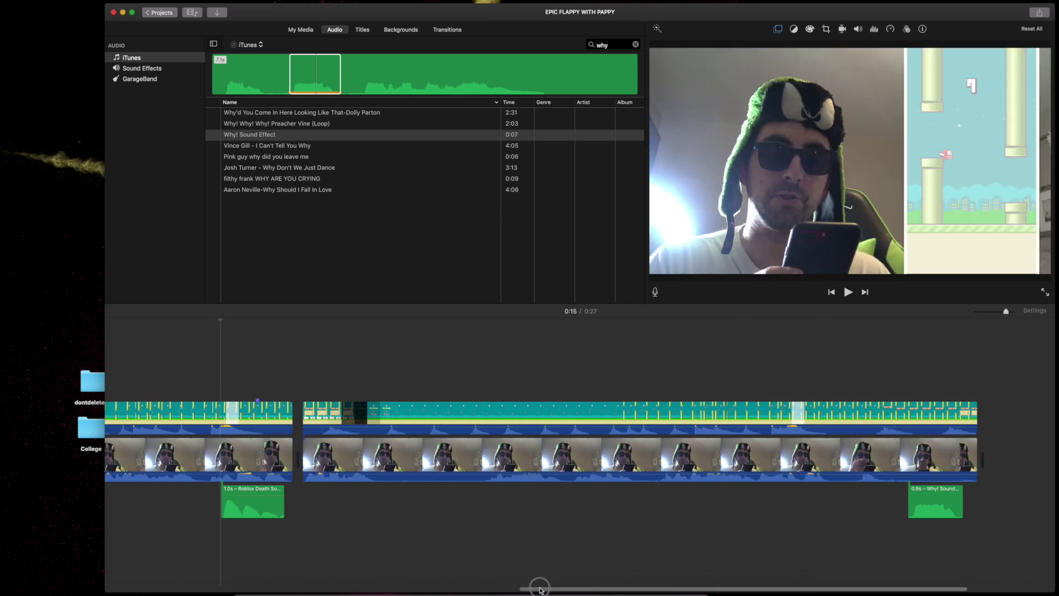
left_click_drag(539, 588, 420, 585)
key("space")
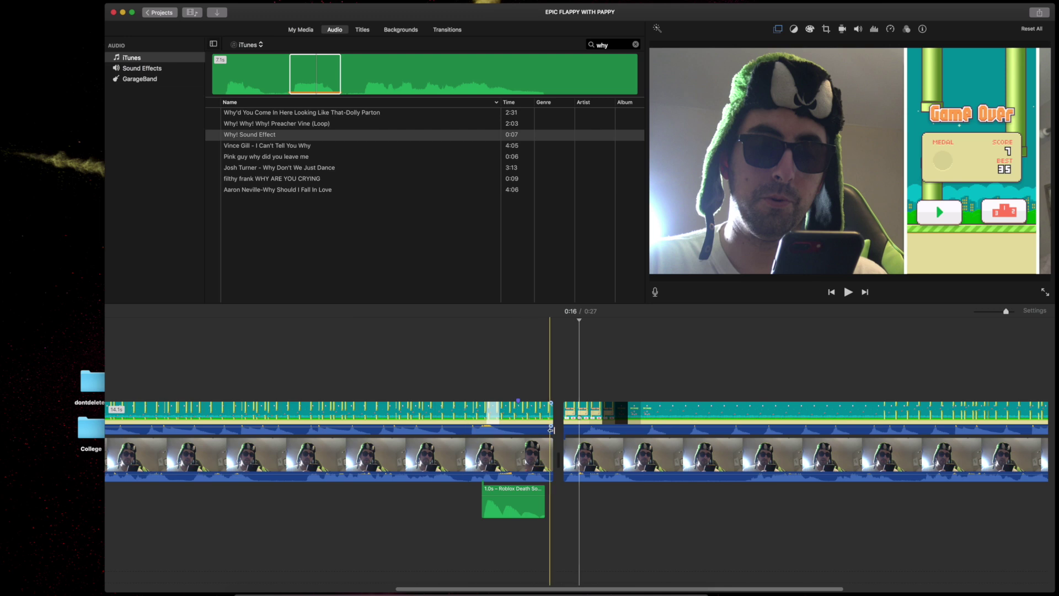
key("space")
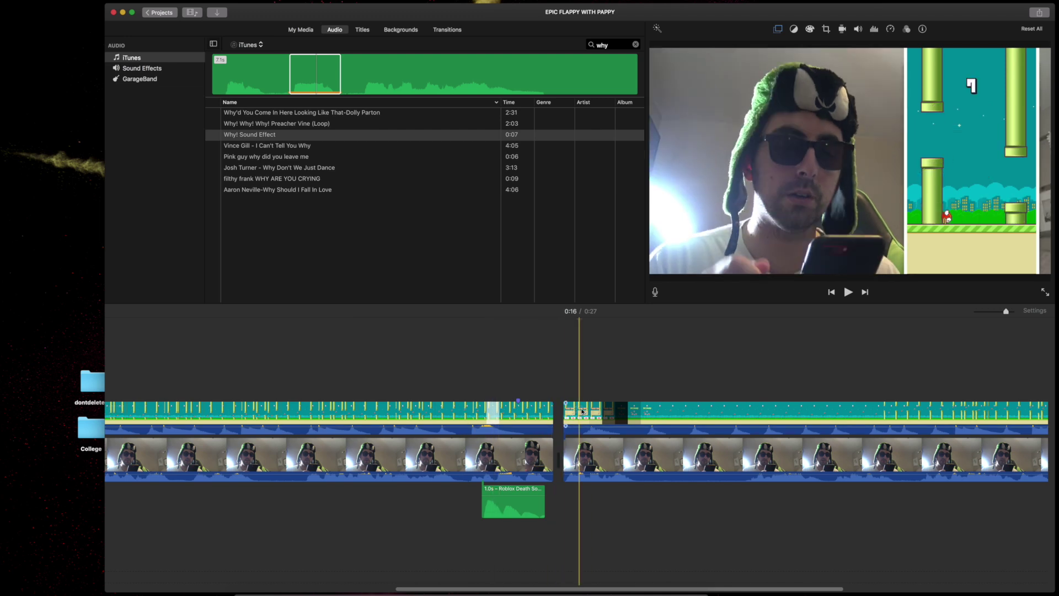
left_click(362, 30)
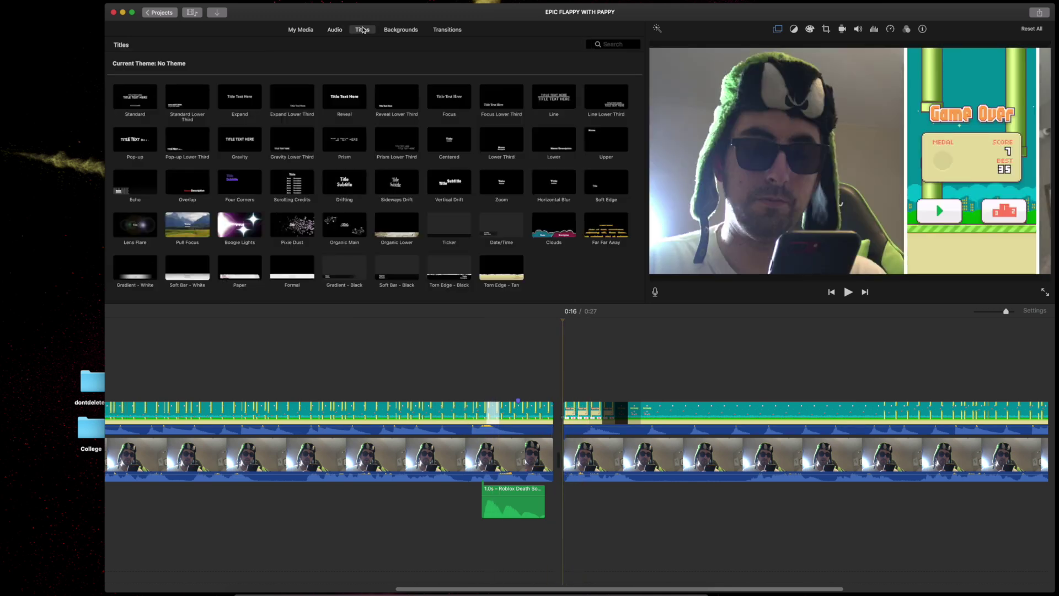
Switch to My Media and back to Titles, then choose the Upper title style
left_click(301, 29)
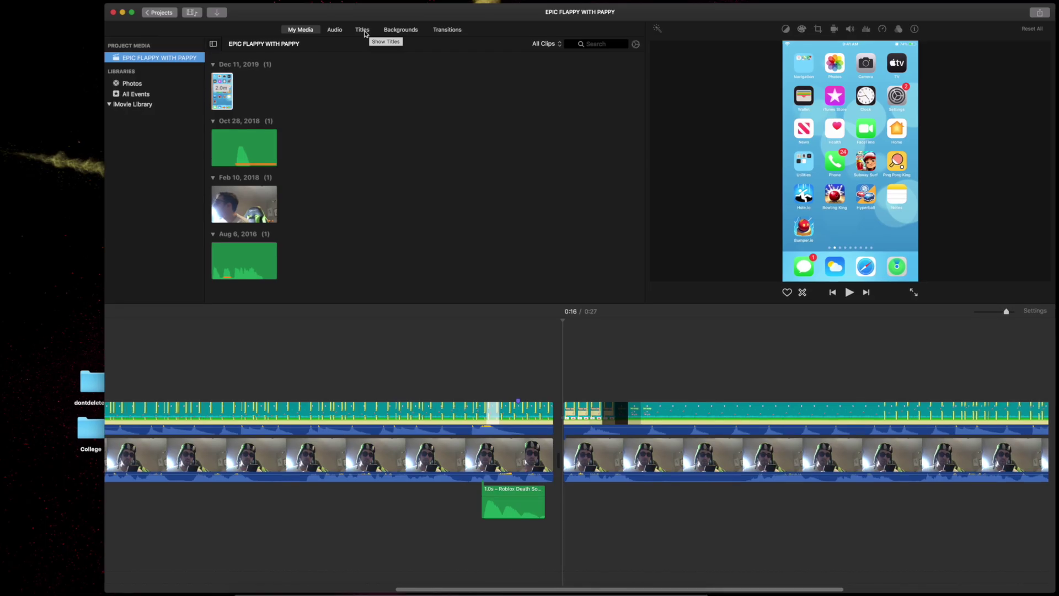
left_click(533, 292)
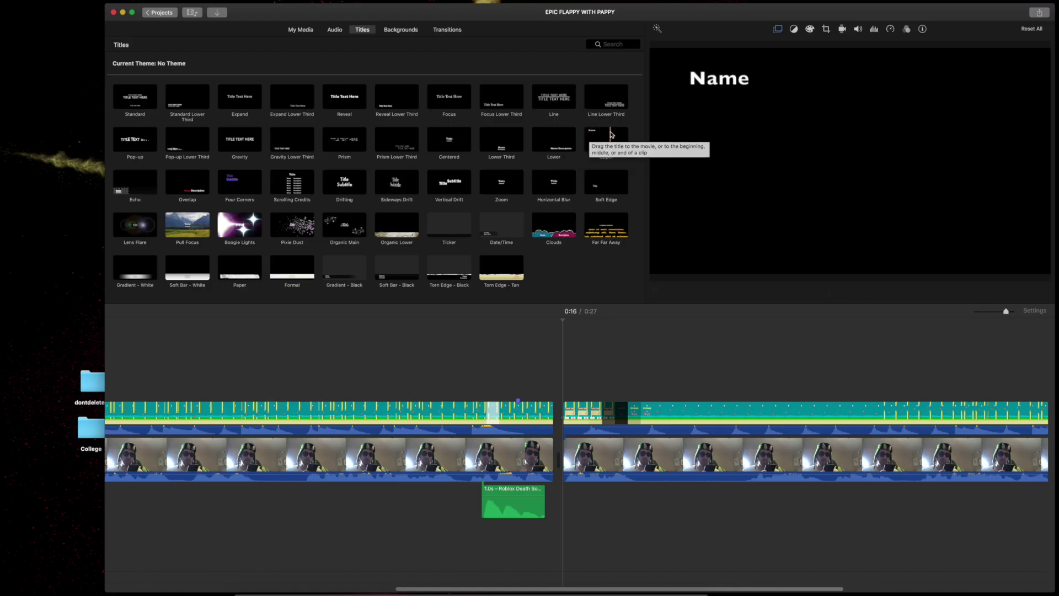
left_click(601, 135)
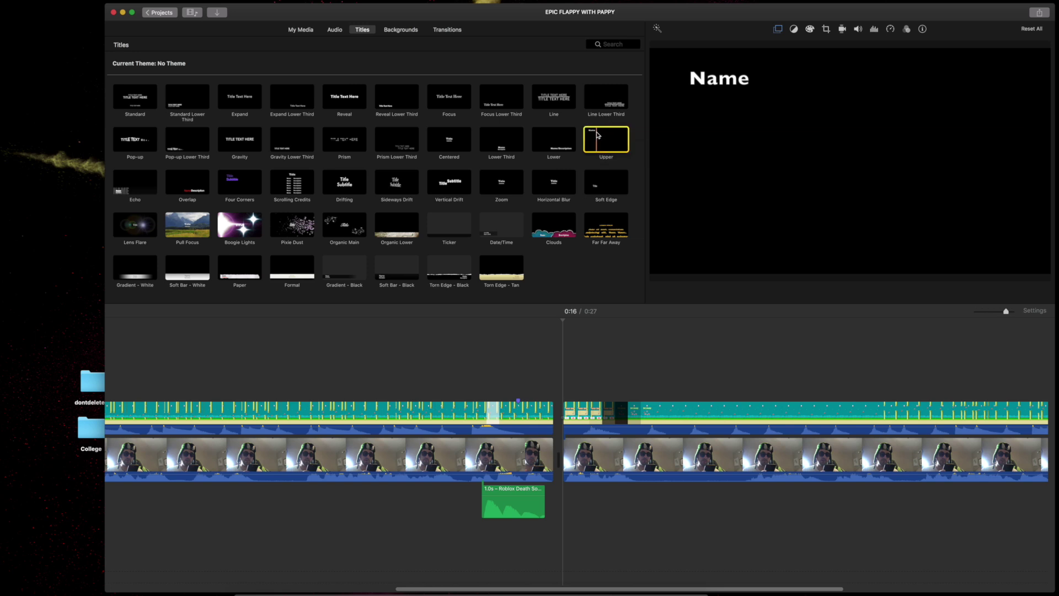
Place the Upper title over the second clip, type 'EPIC FAIL BRUH', and select it
left_click_drag(597, 134, 557, 371)
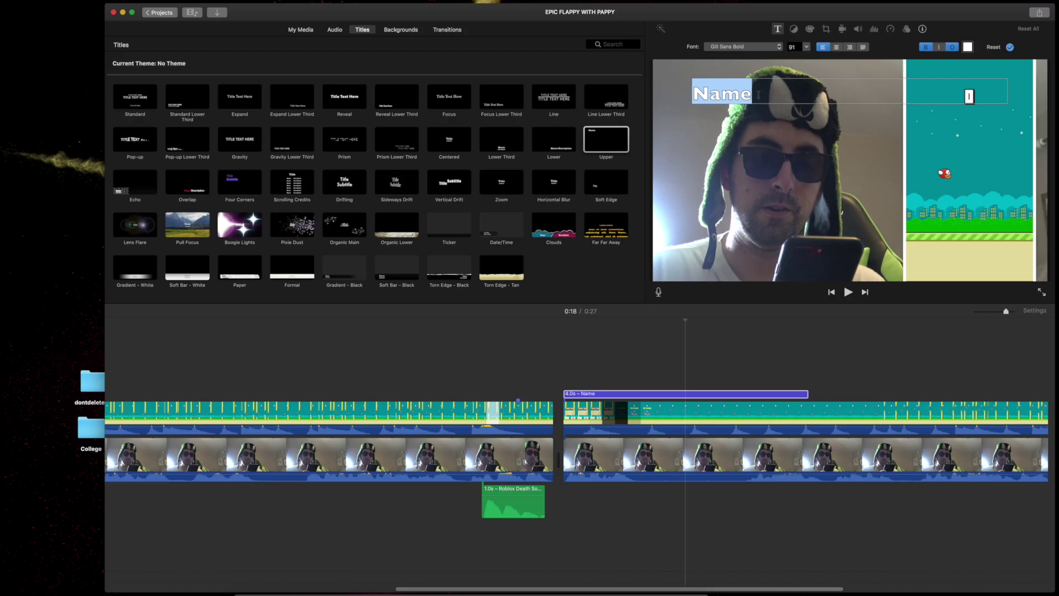
type("EPIC FAIL")
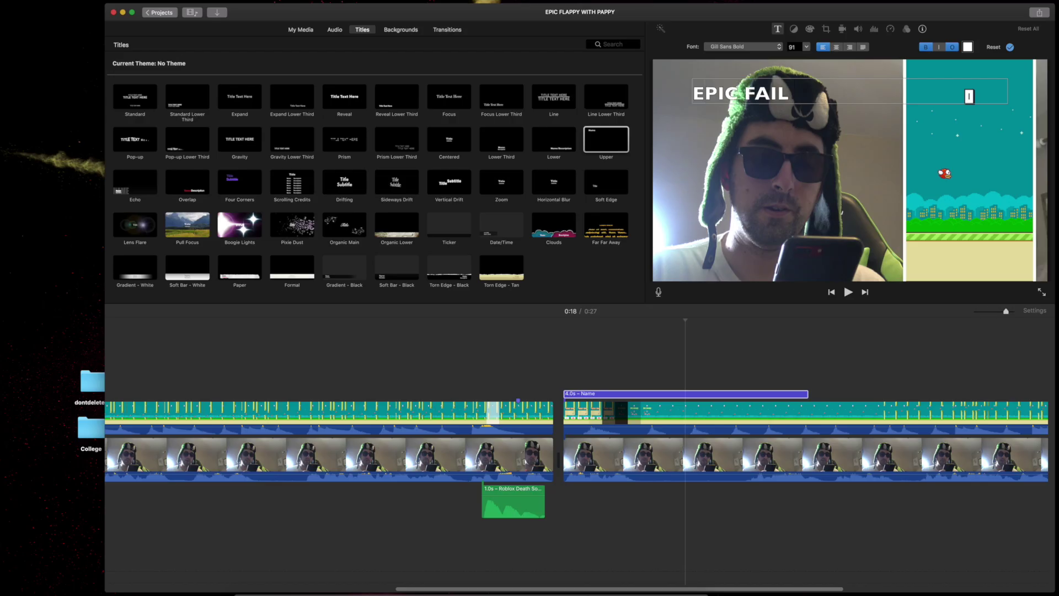
type(" BRUH!")
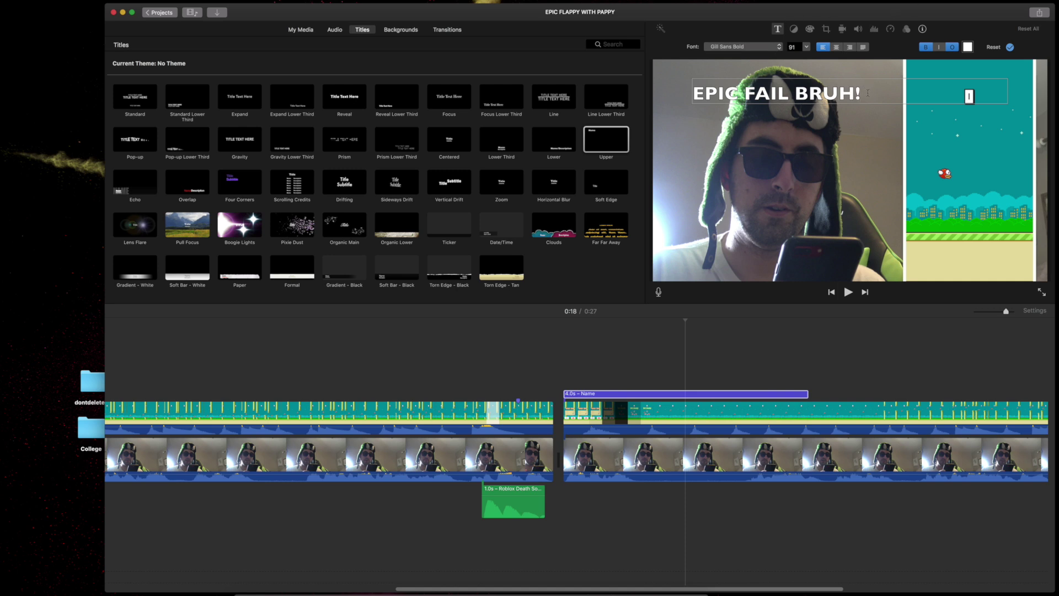
left_click_drag(868, 93, 593, 95)
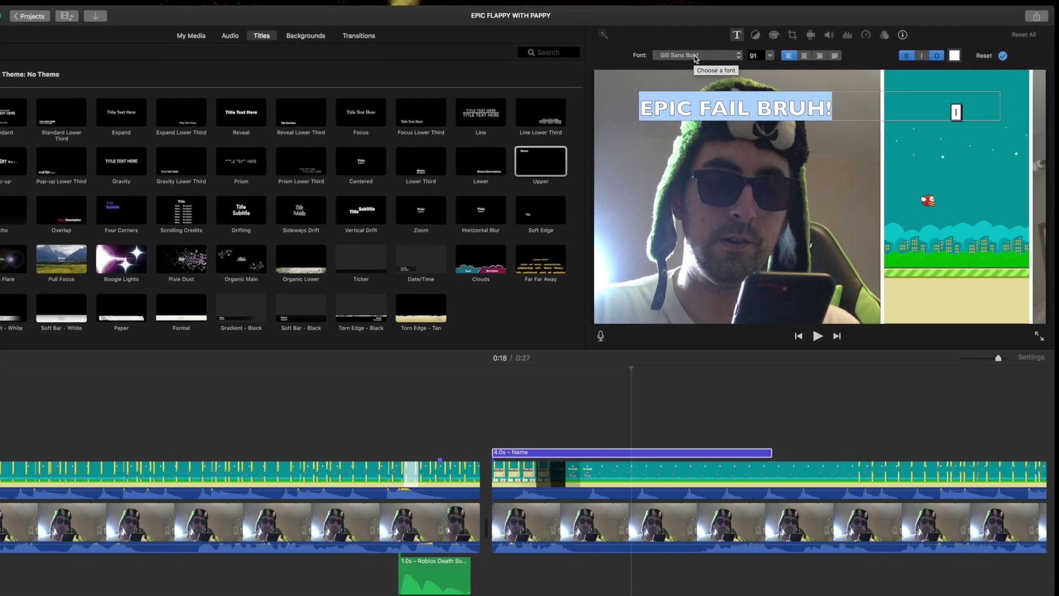
Set the title to Avenir Next Heavy, trying sizes 58, 146 and 80 before settling on 102
left_click(695, 56)
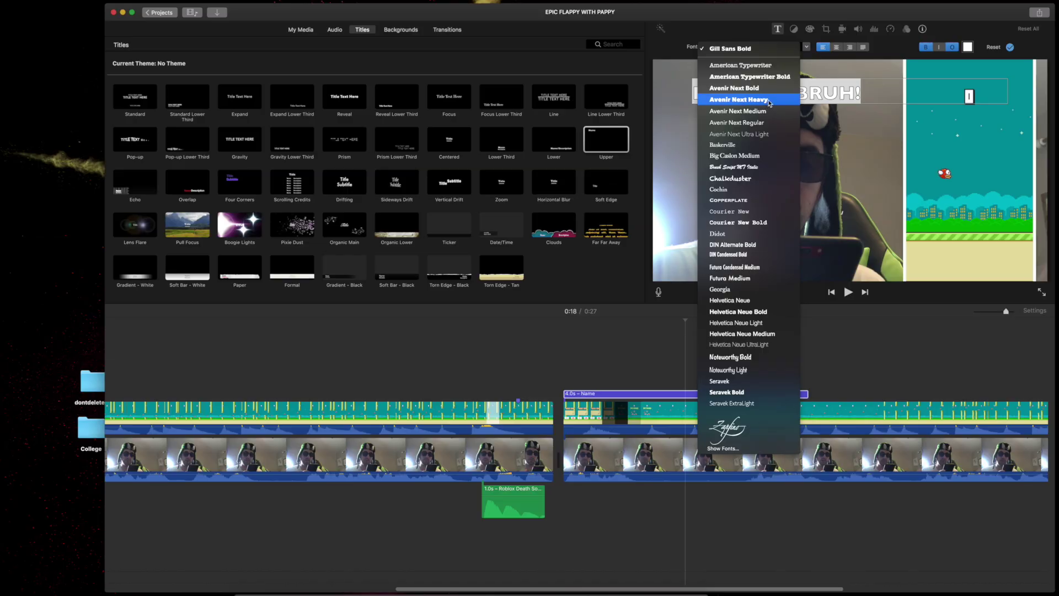
left_click(770, 102)
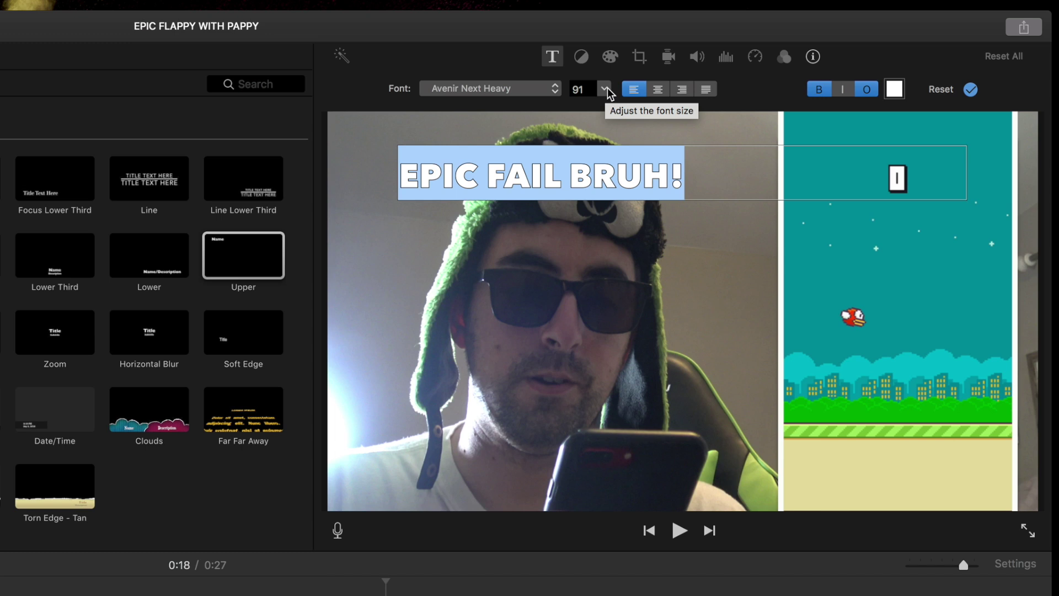
left_click(606, 89)
left_click(578, 123)
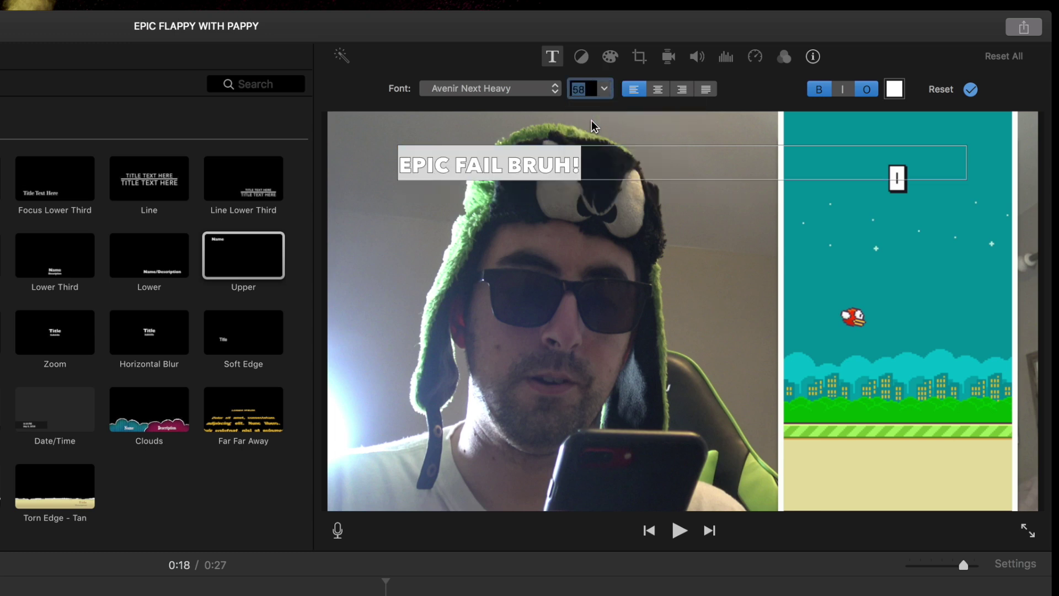
left_click(605, 93)
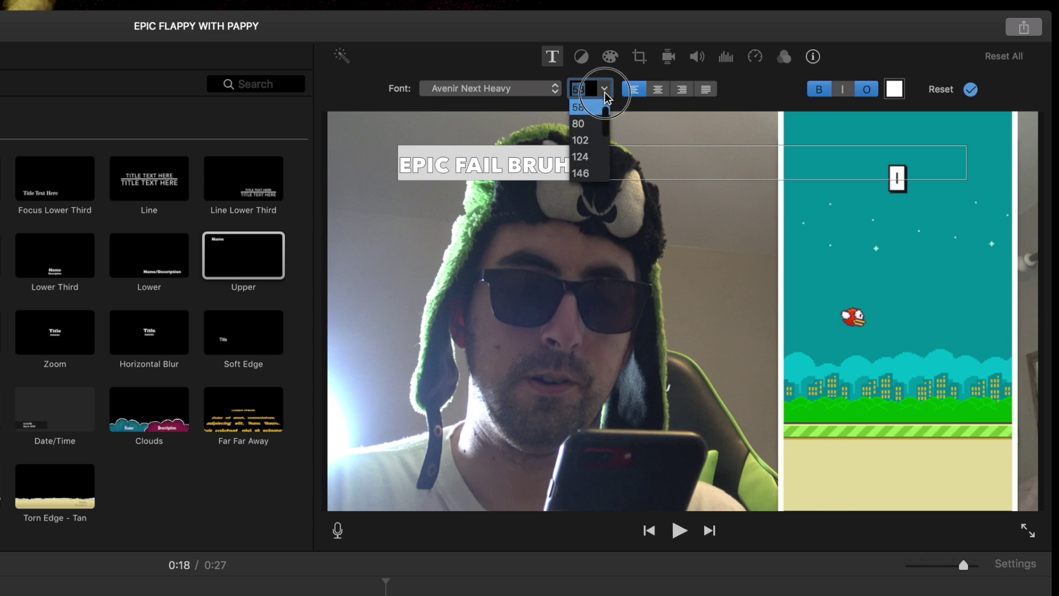
left_click(580, 175)
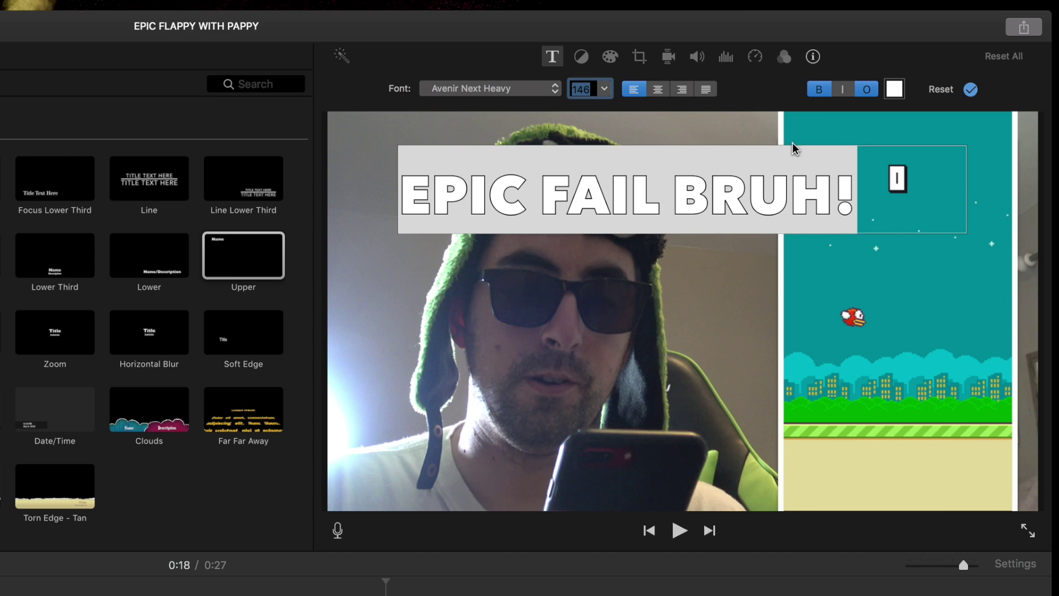
left_click(605, 89)
left_click(583, 133)
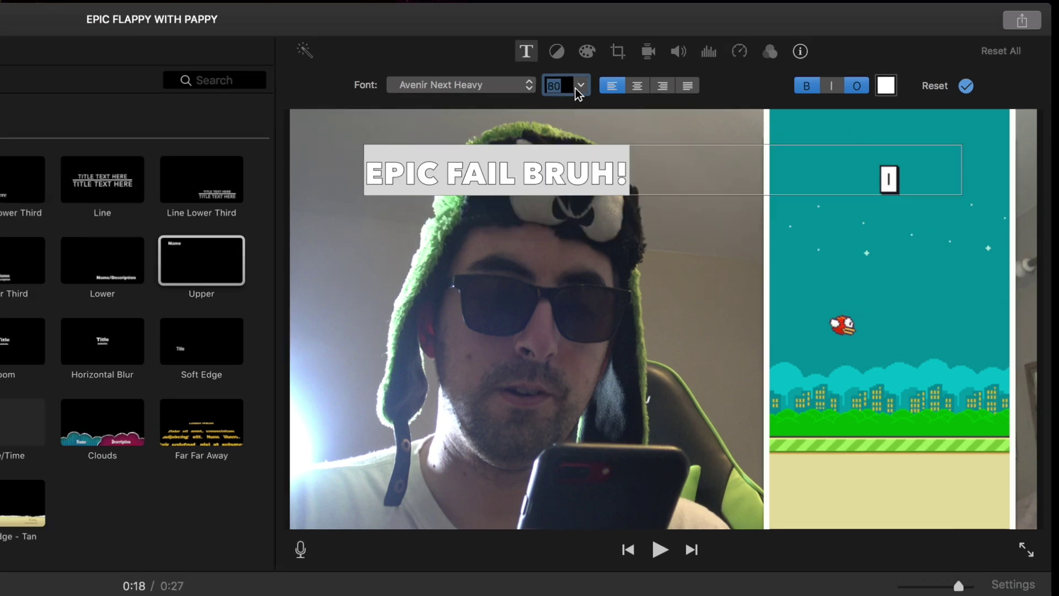
left_click(579, 88)
left_click(568, 117)
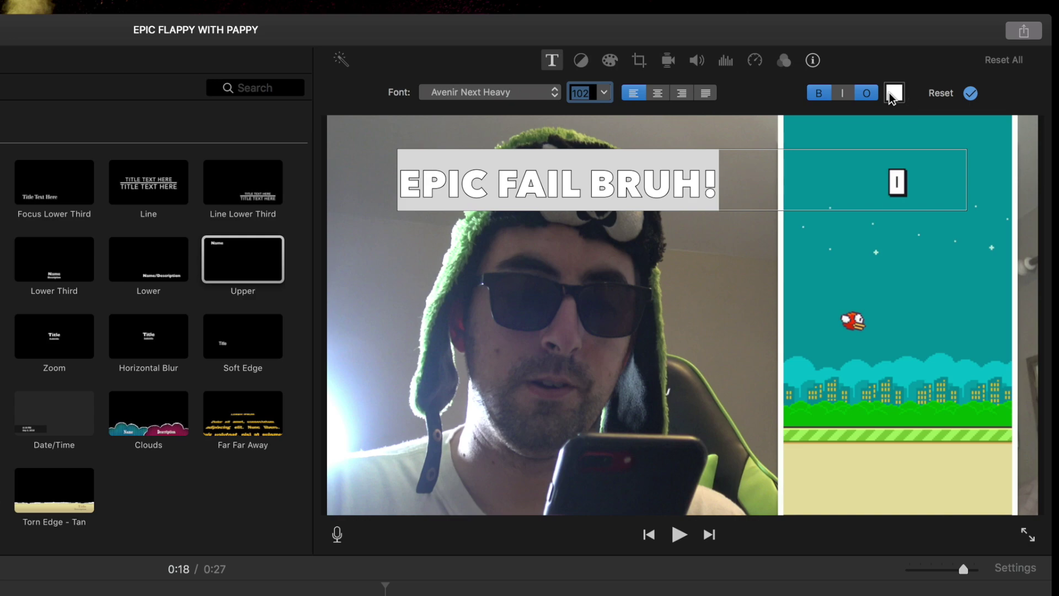
left_click(894, 94)
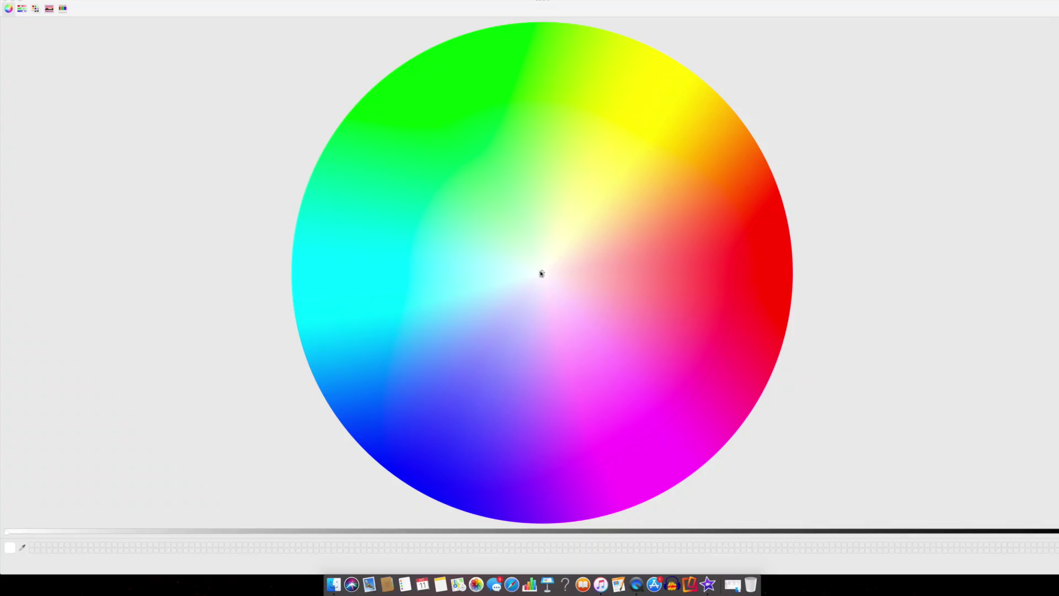
Color the EPIC FAIL BRUH! title yellow and make it bold and italic
left_click_drag(542, 271, 683, 31)
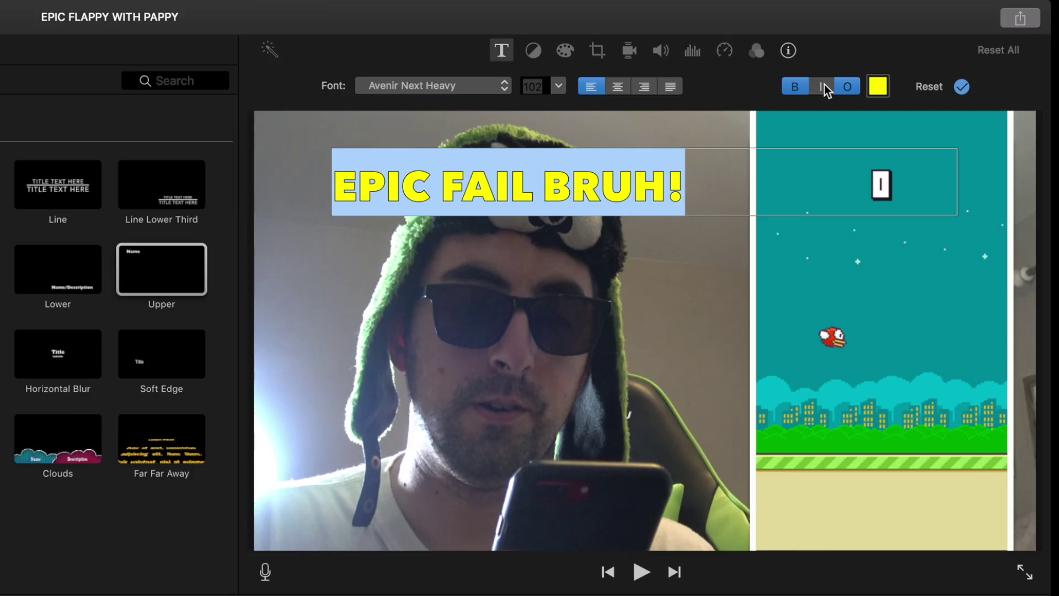
left_click(825, 88)
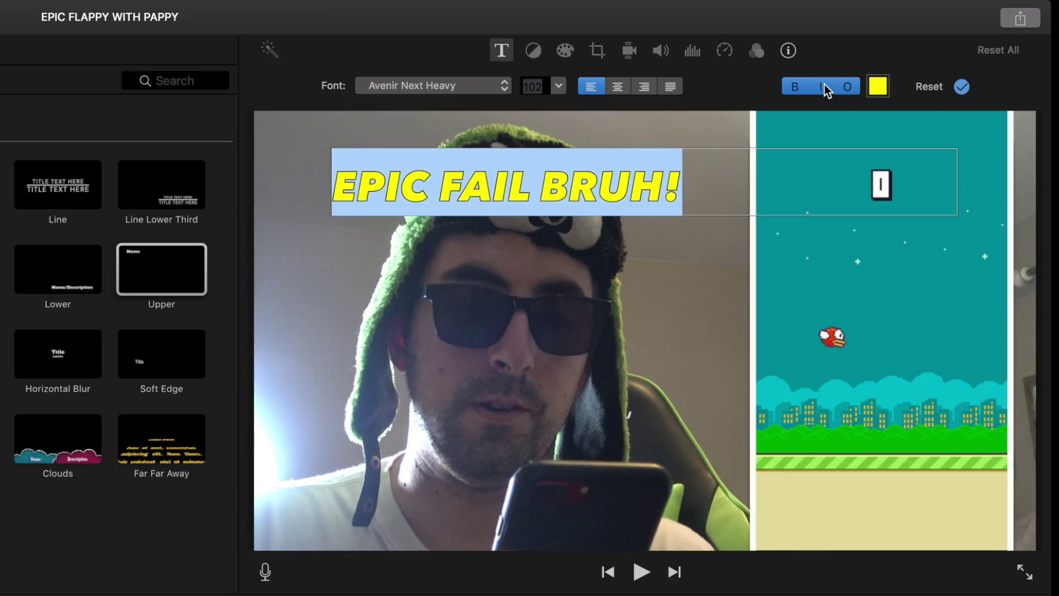
left_click(794, 87)
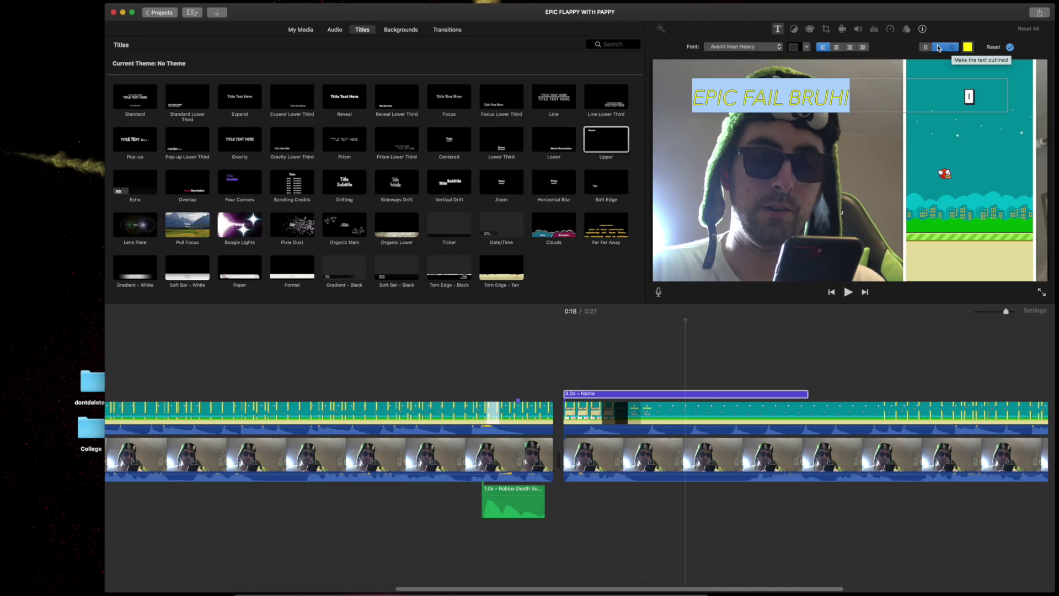
left_click(794, 87)
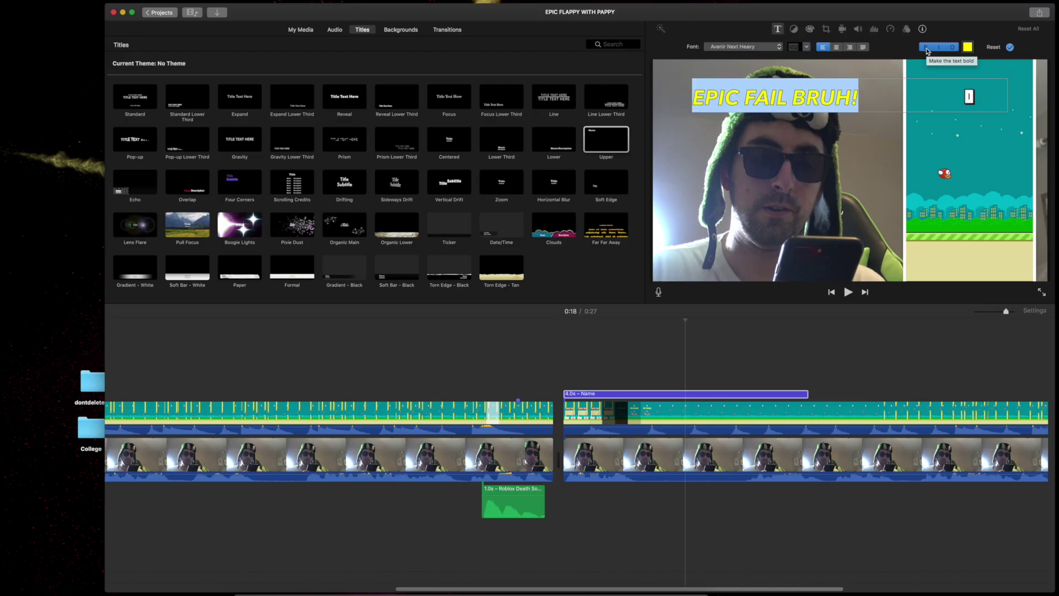
left_click(578, 365)
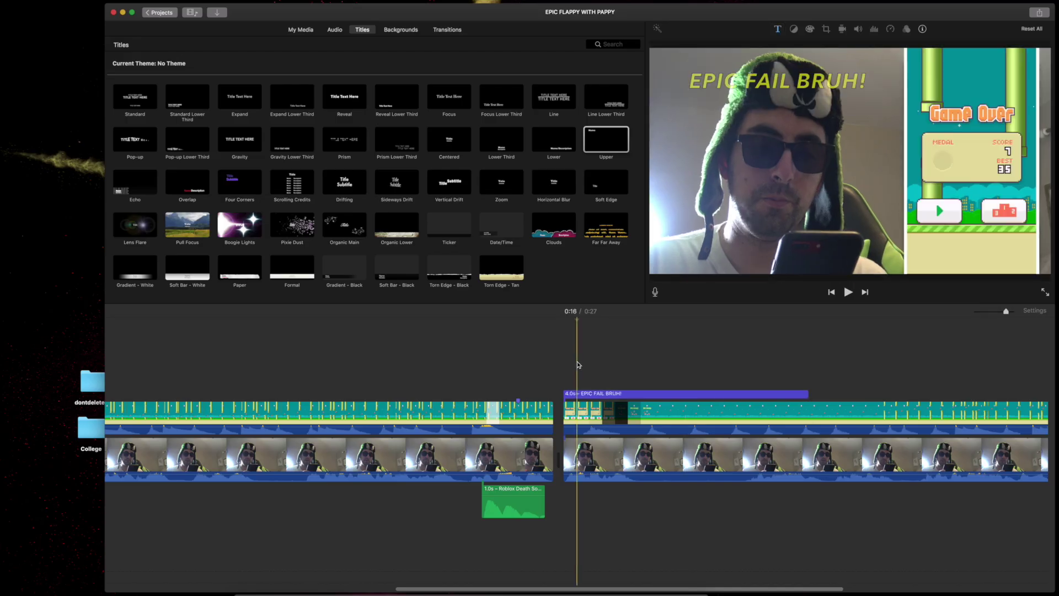
Preview the title and trim its timeline clip to 2.0 seconds
key("space")
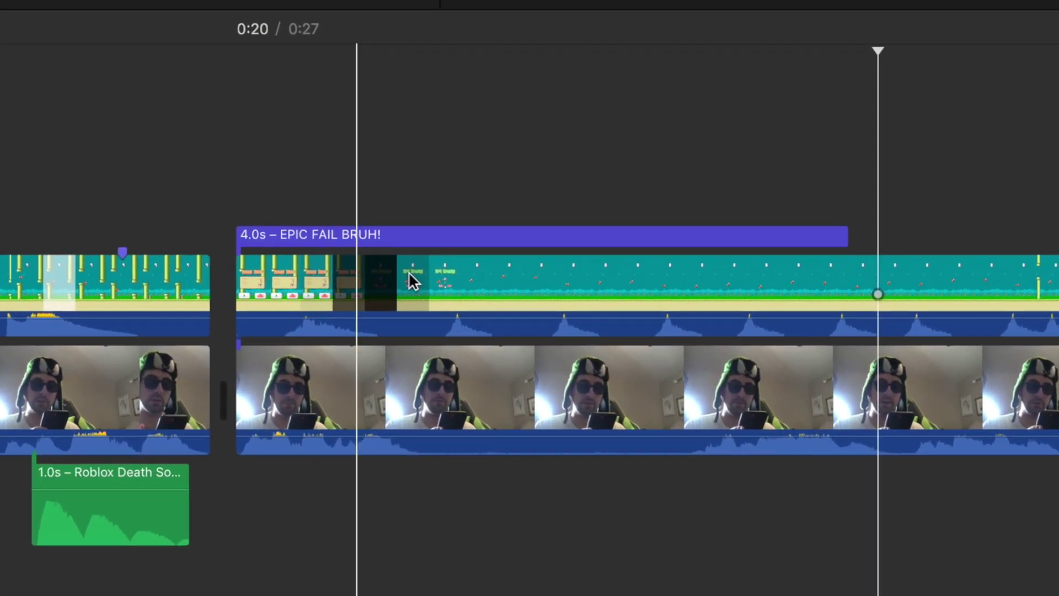
key("space")
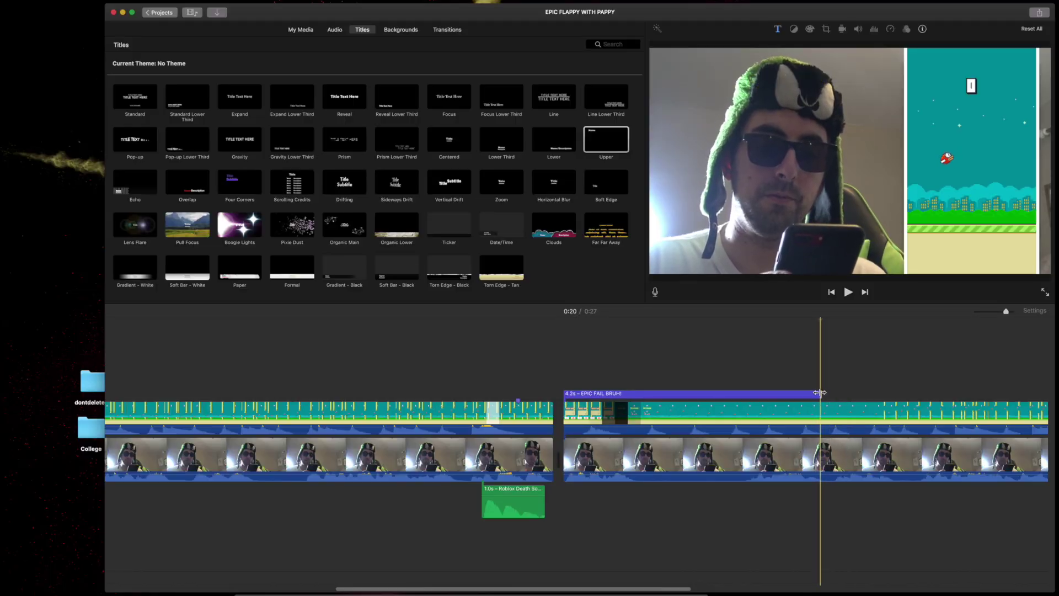
left_click_drag(821, 393, 688, 404)
key("space")
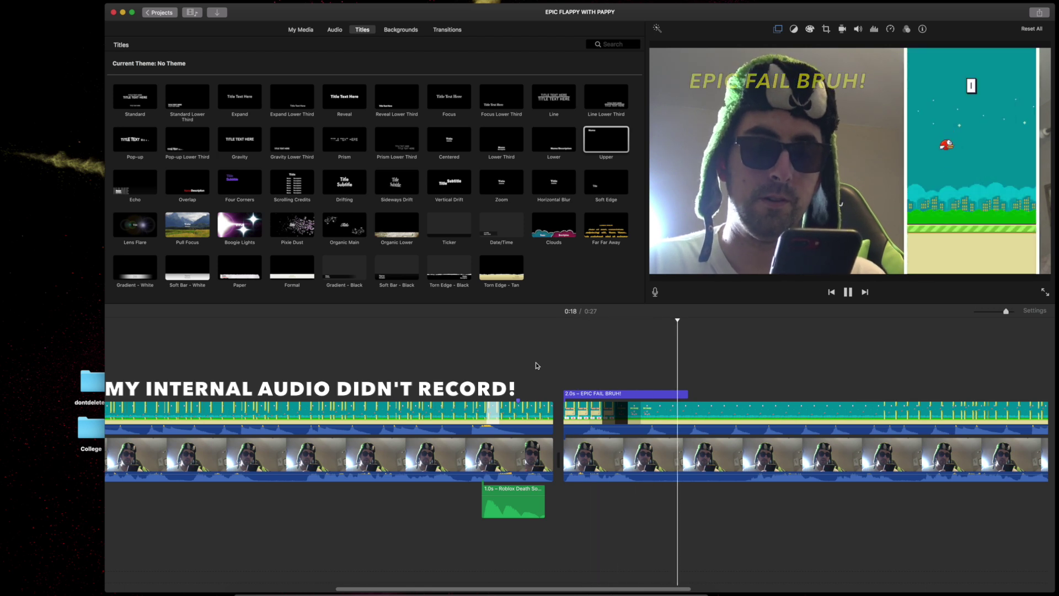
key("space")
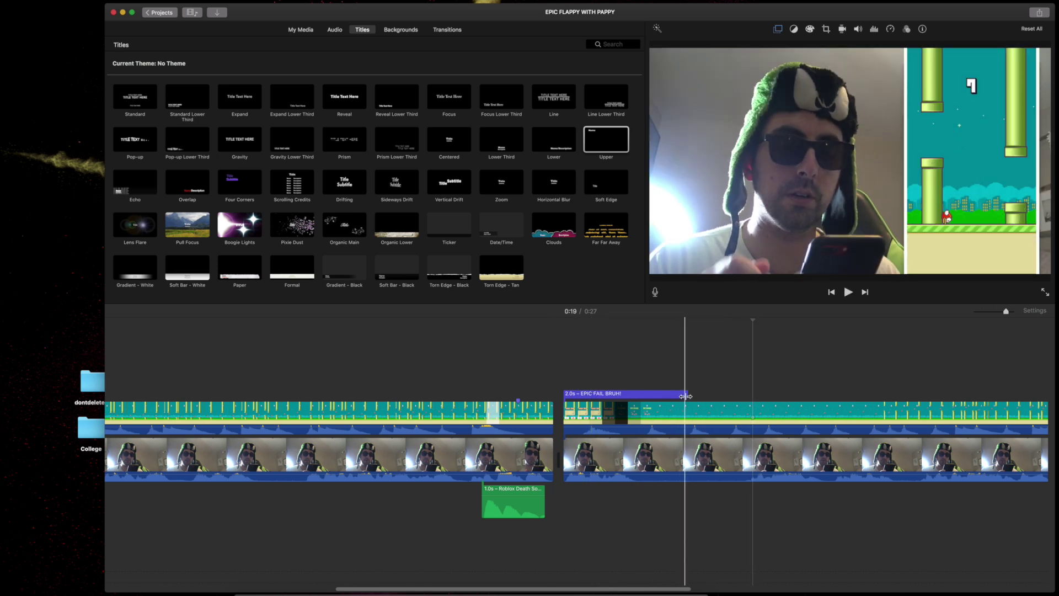
left_click_drag(688, 394, 709, 394)
left_click(562, 357)
key("space")
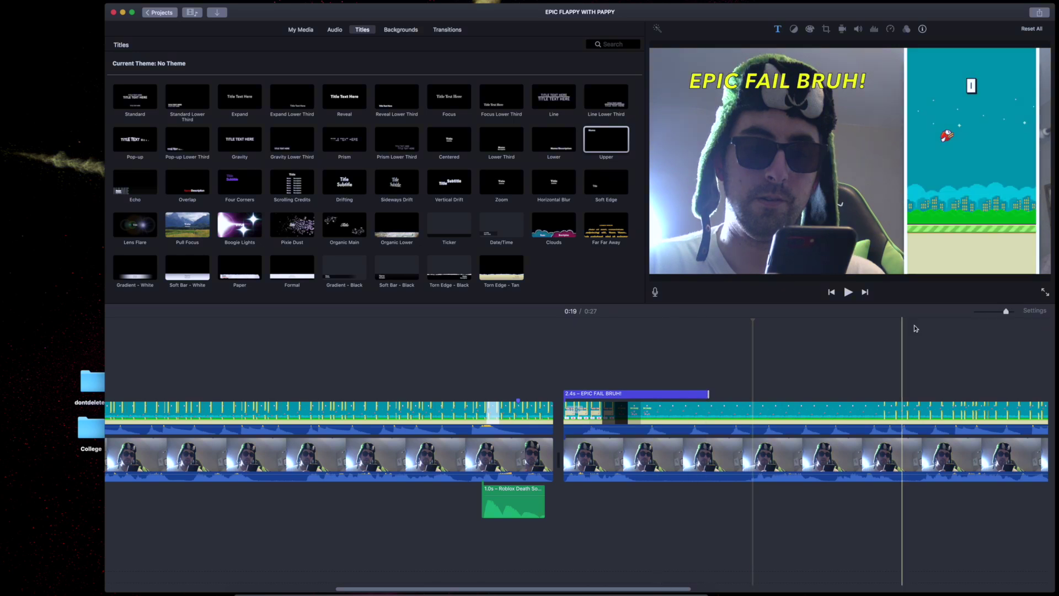
left_click_drag(709, 394, 684, 393)
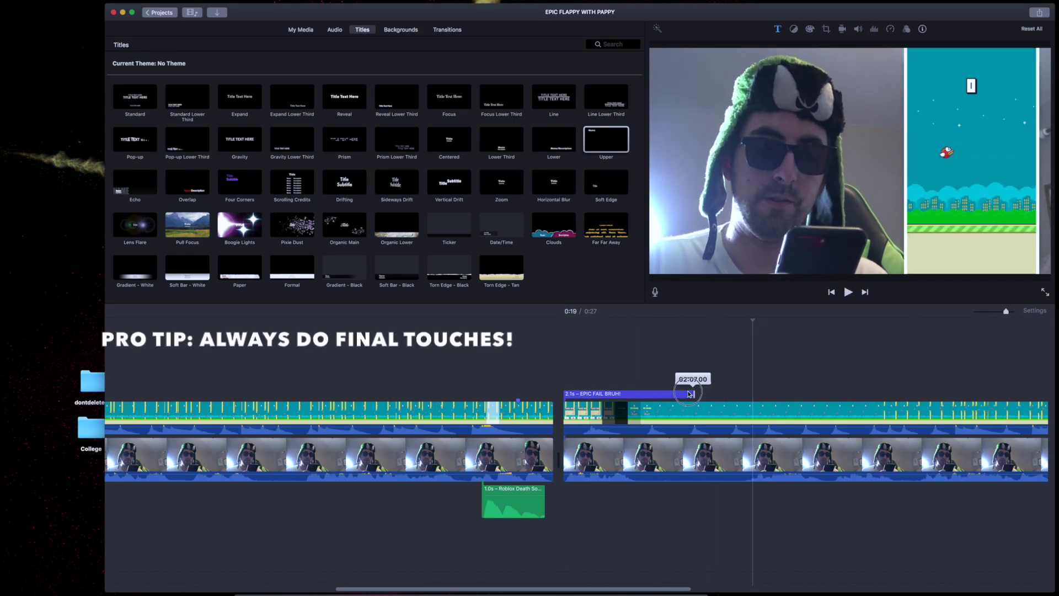
left_click_drag(1007, 311, 995, 311)
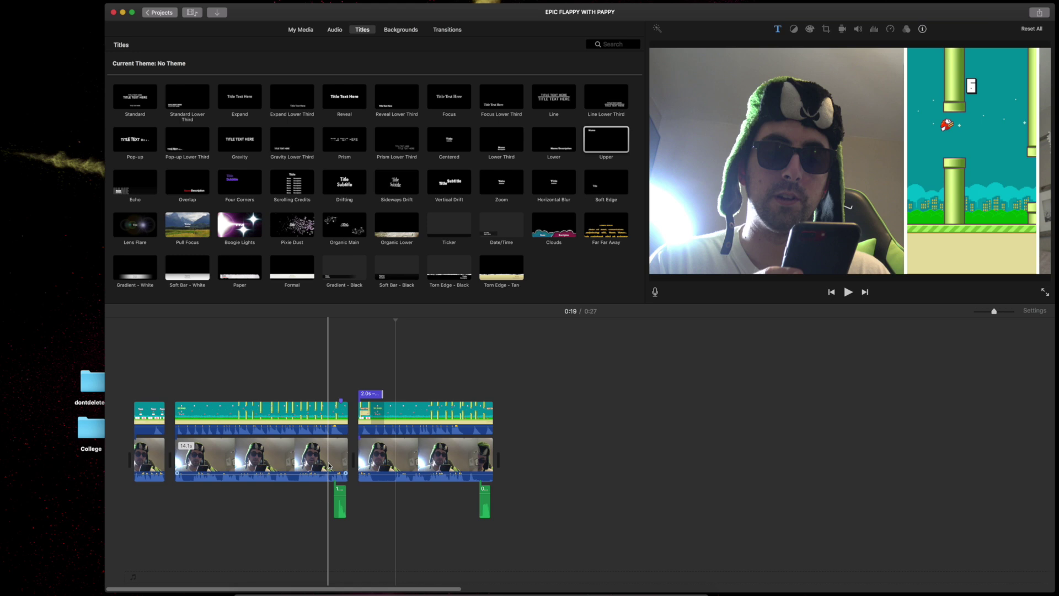
Share the 0:27 project as a File at 1080p, High quality, saving 'EPIC FLAPPY WITH PAPPY' to the Desktop
left_click(1040, 13)
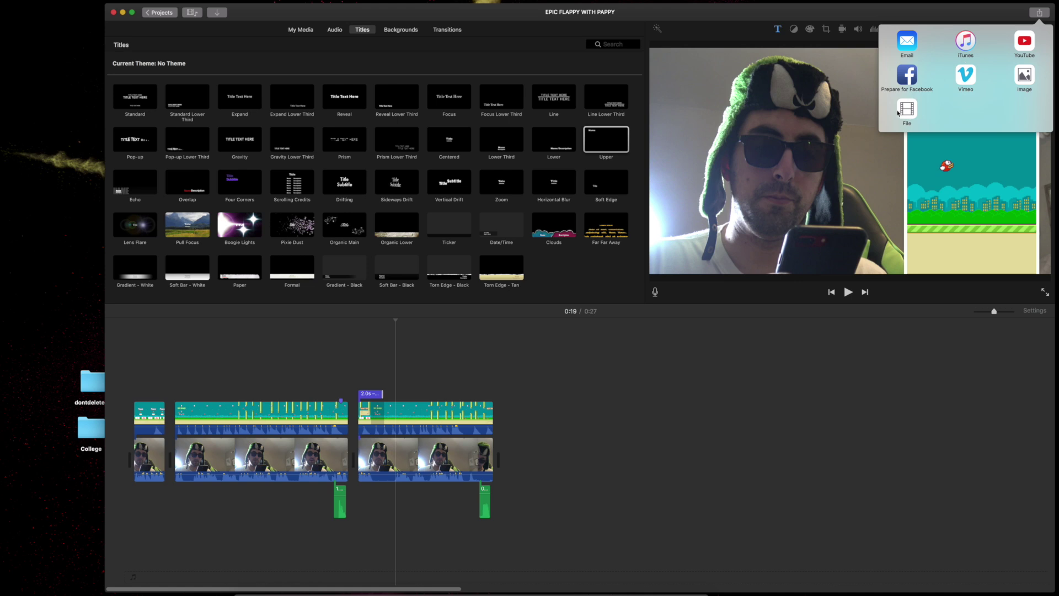
left_click(908, 109)
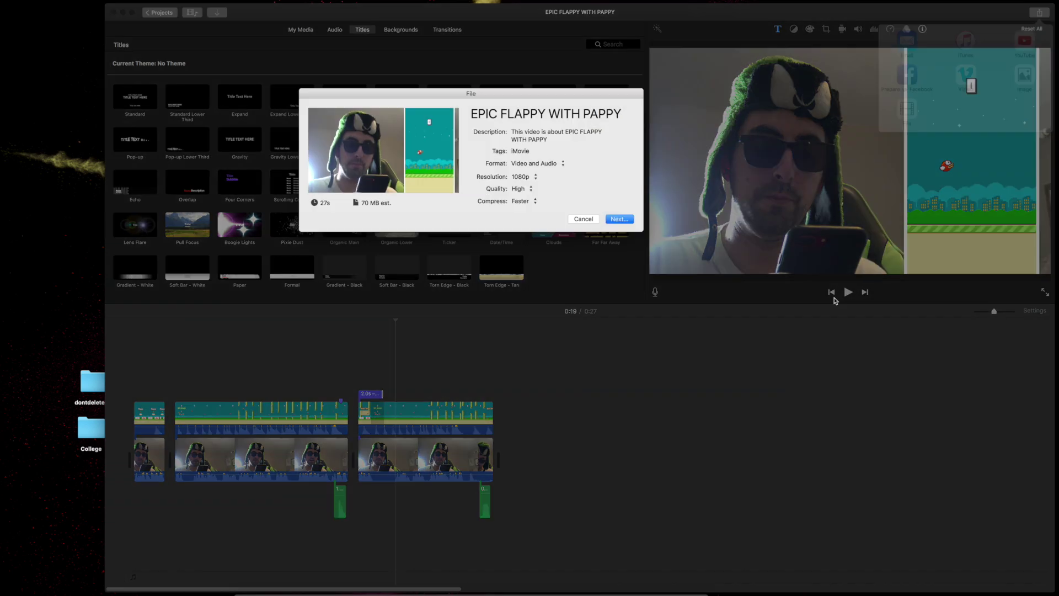
left_click(621, 219)
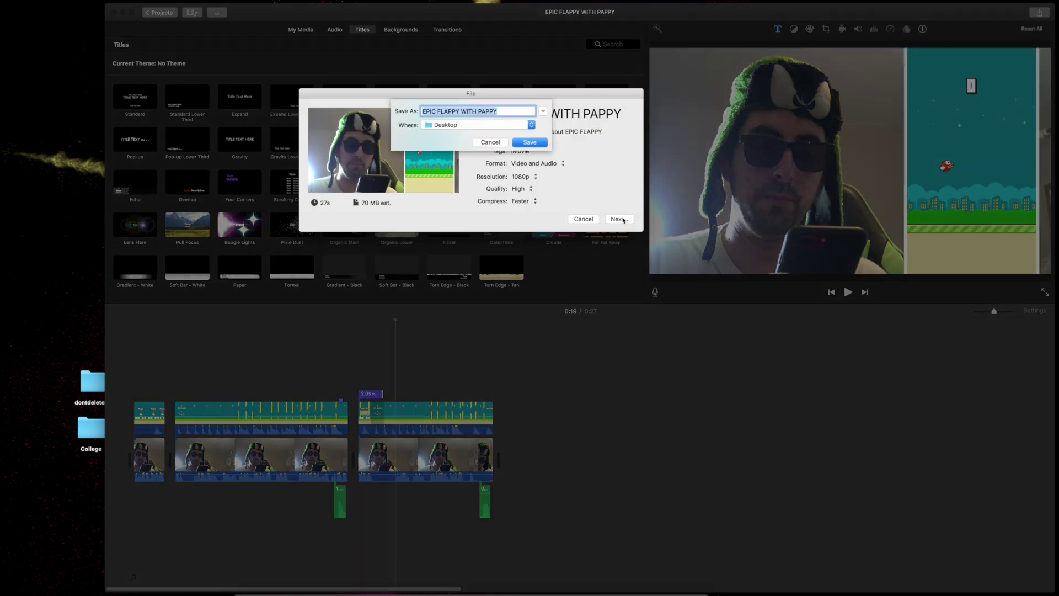
left_click(529, 143)
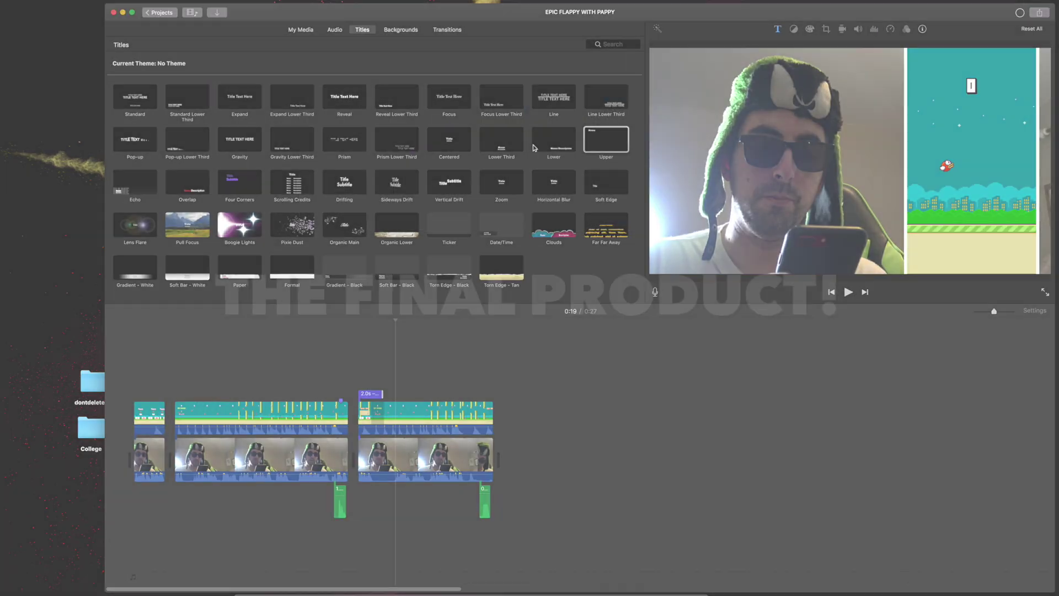